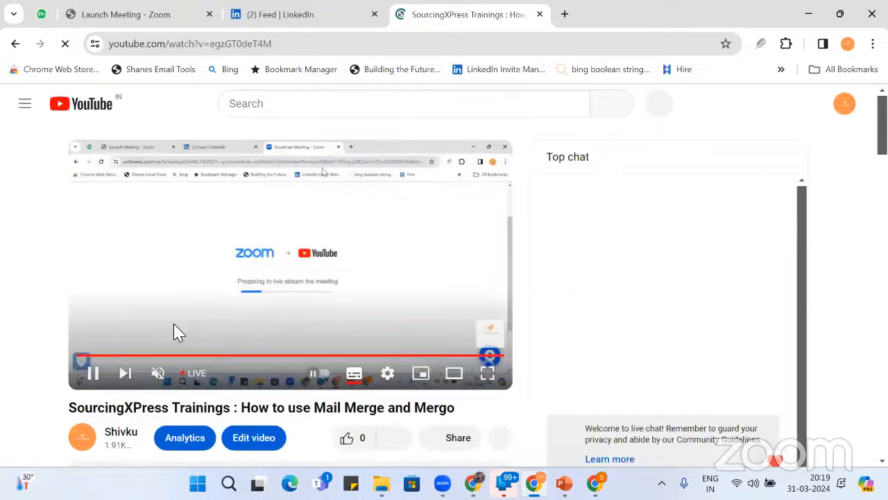
Close the browser tab with the Zoom Launch Meeting page
left_click(157, 23)
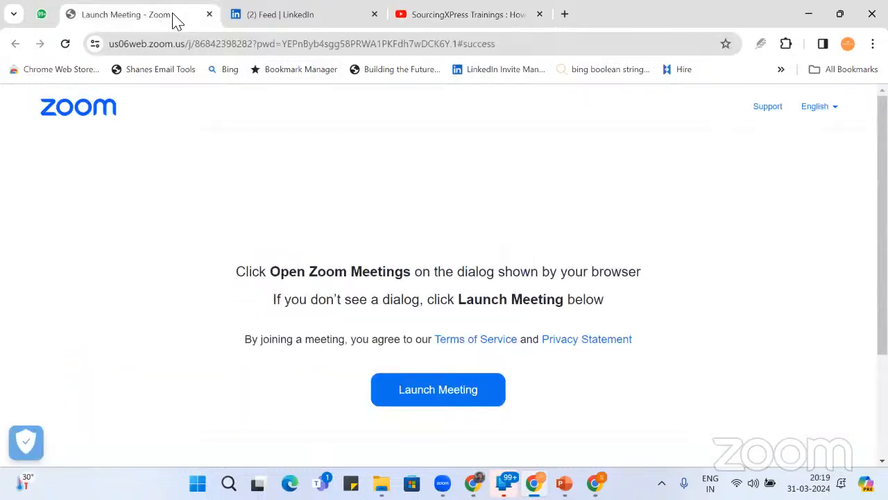
left_click(210, 20)
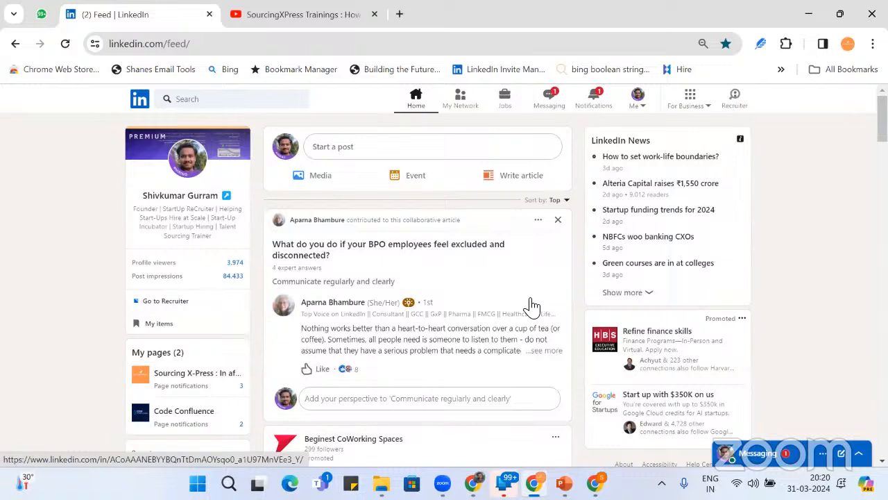
Look through the files in the Downloads folder in File Explorer and minimize its window
left_click(405, 449)
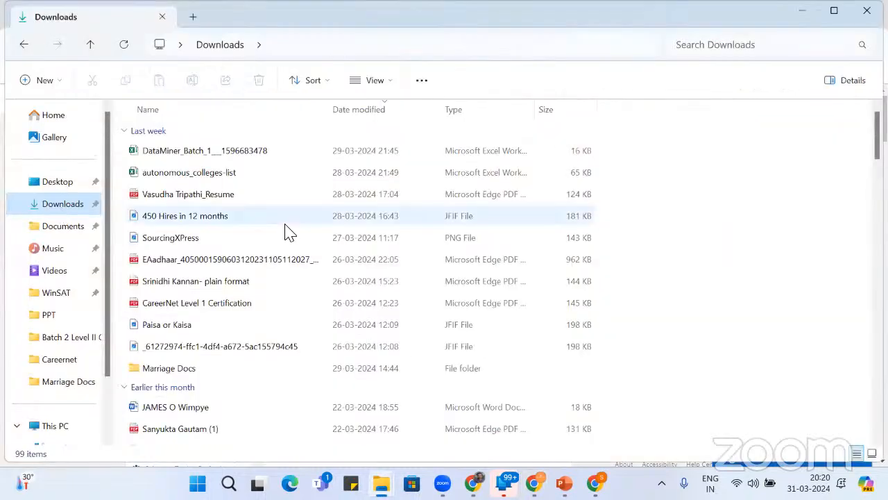
scroll(288, 232, "down", 2)
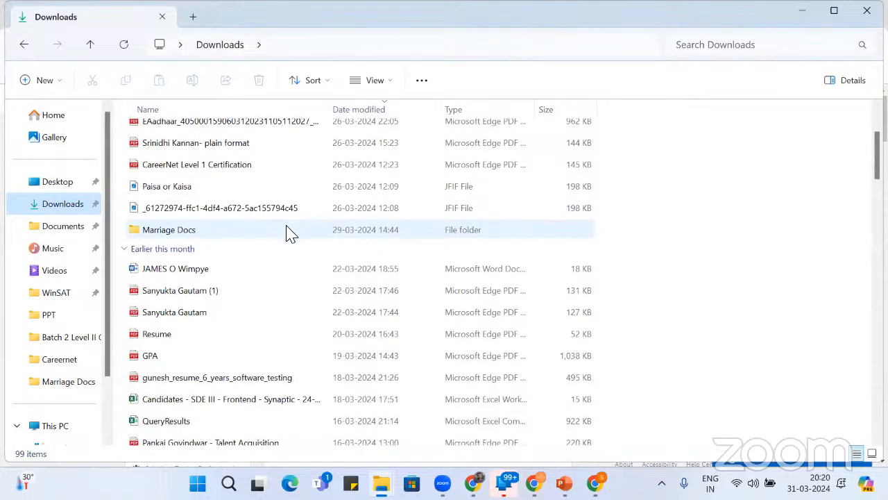
scroll(288, 233, "down", 2)
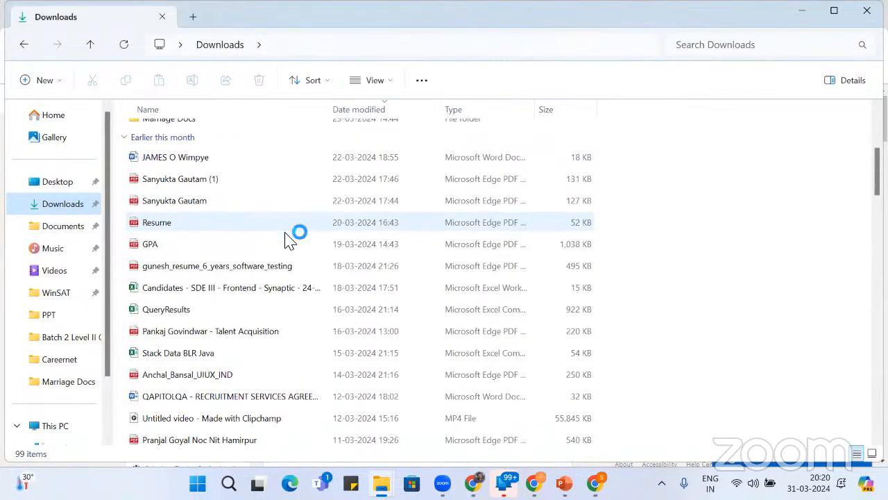
scroll(288, 236, "down", 8)
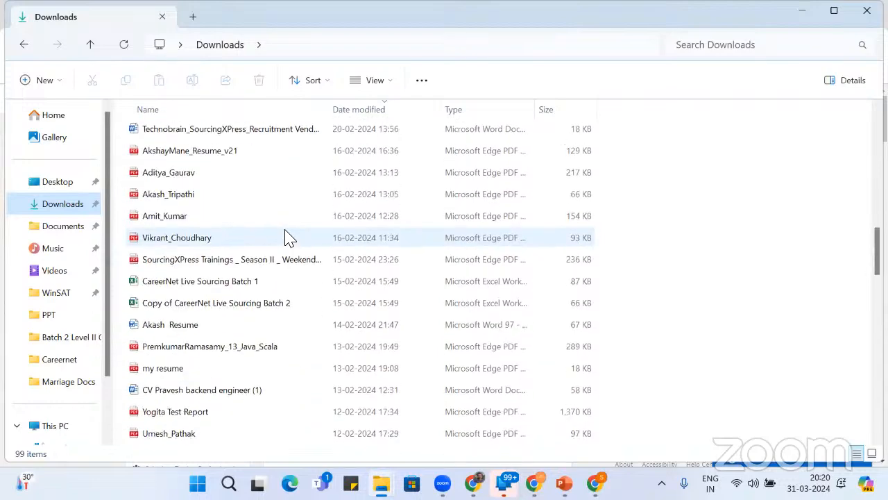
scroll(288, 238, "down", 8)
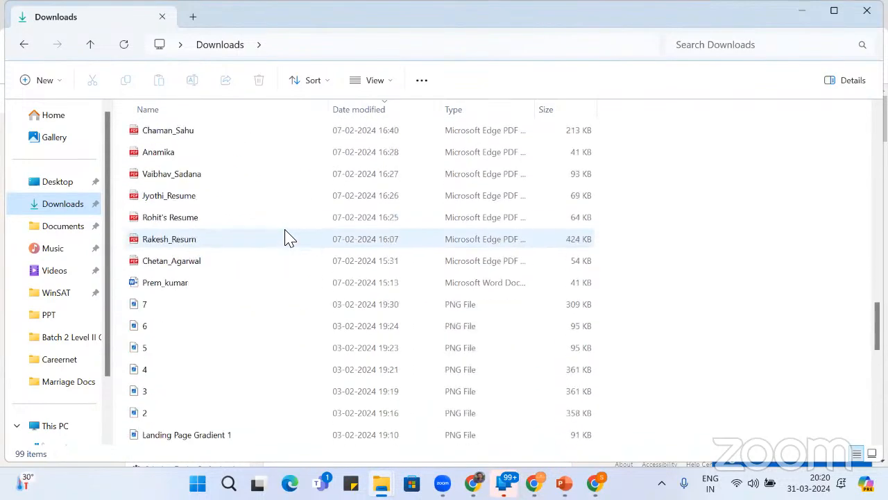
scroll(288, 237, "up", 10)
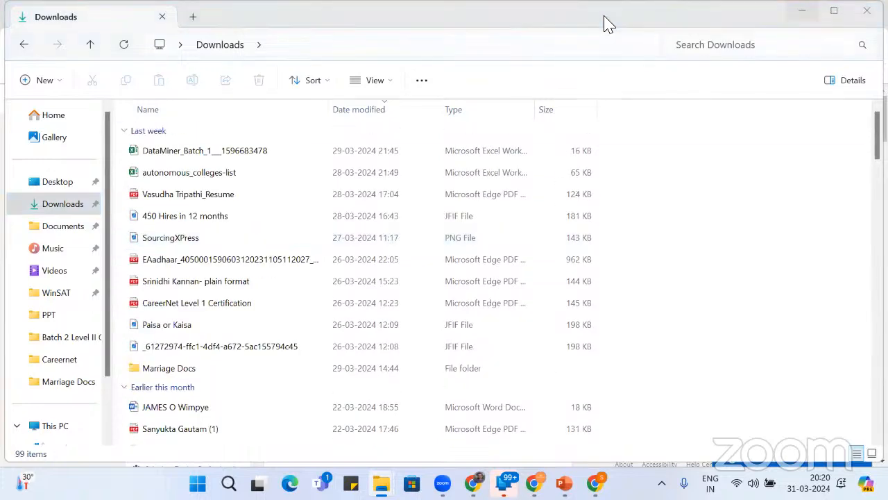
left_click(802, 11)
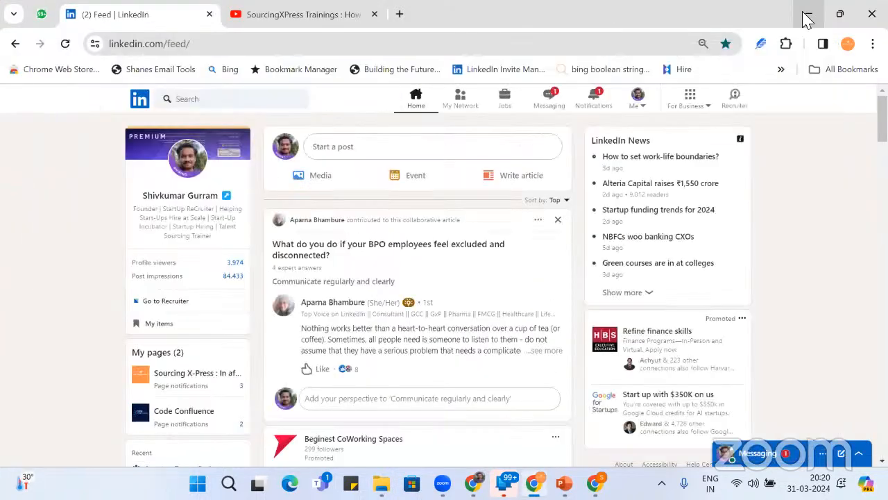
Clear the desktop by closing the Zoom recording folder and minimizing the open browser windows
left_click(806, 17)
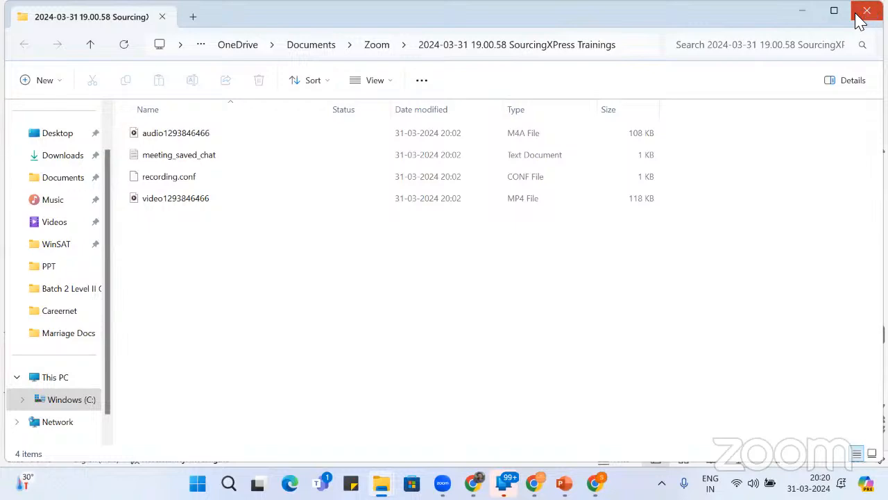
left_click(860, 20)
left_click(810, 20)
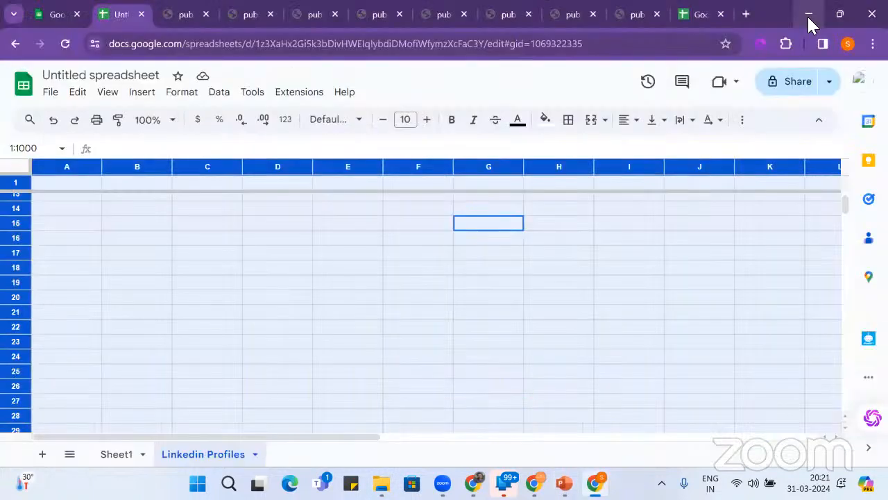
left_click(854, 22)
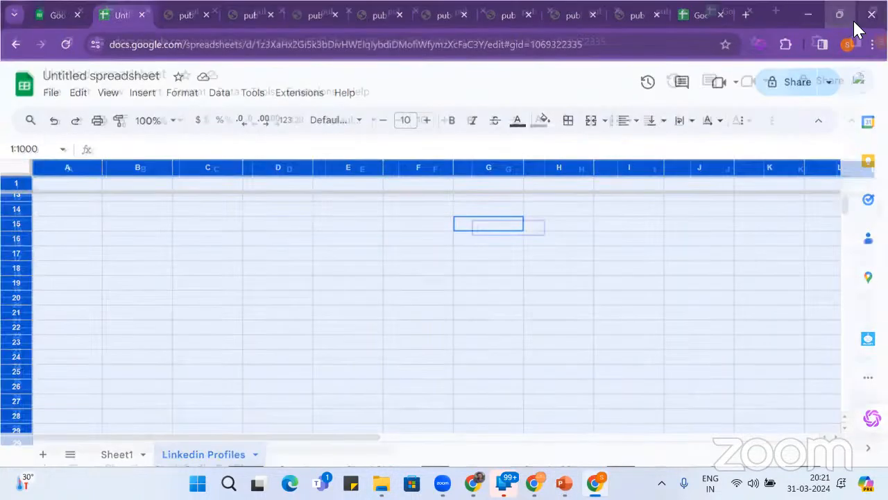
left_click(815, 21)
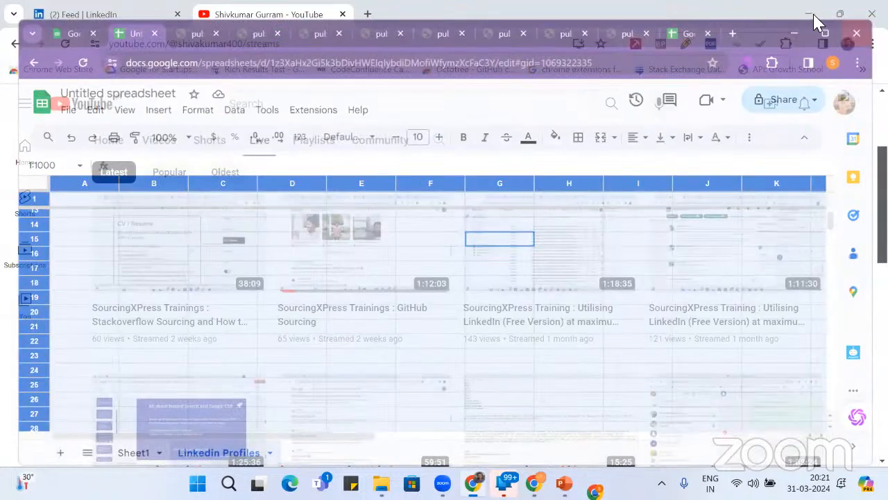
left_click(816, 21)
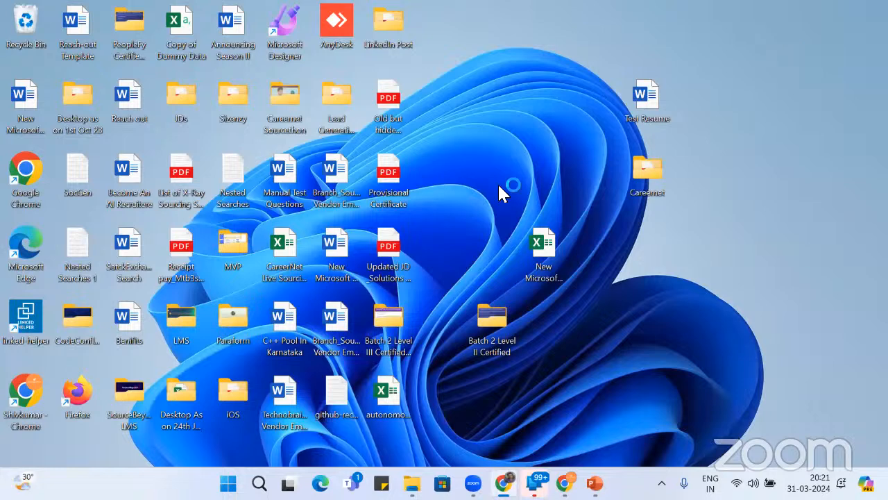
Check the contents of the New Microsoft Excel Worksheet file on the desktop and close it
double_click(553, 245)
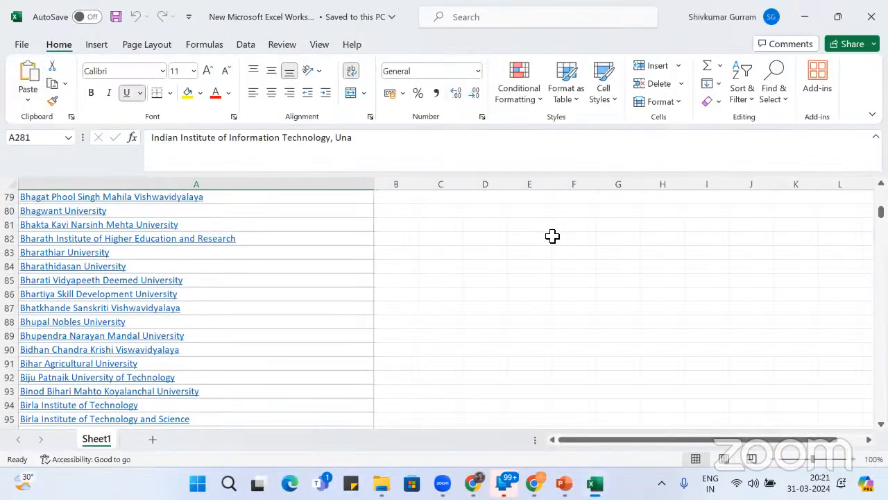
left_click(872, 17)
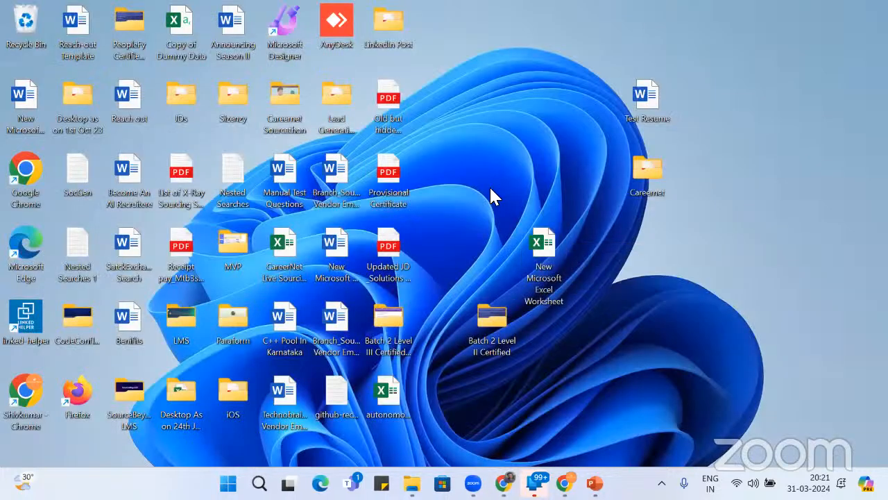
Create a Microsoft Word document on the desktop under its default name, and open it without the Navigation pane
right_click(543, 113)
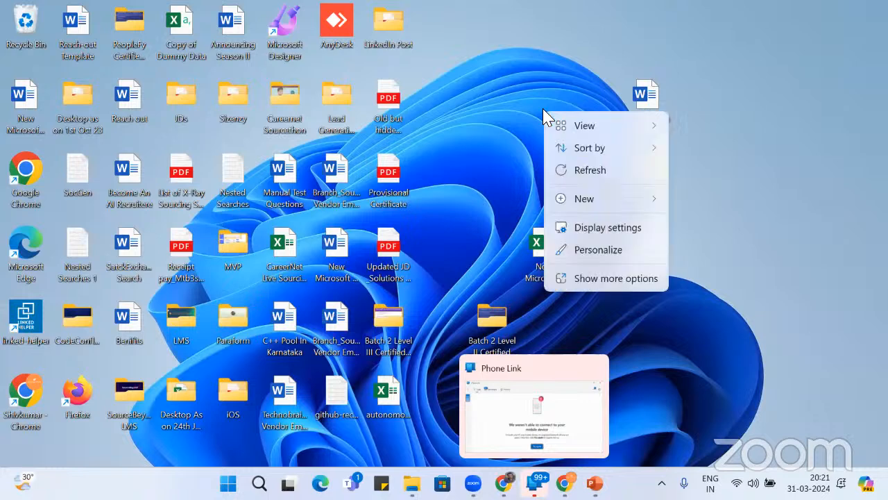
mouse_move(583, 202)
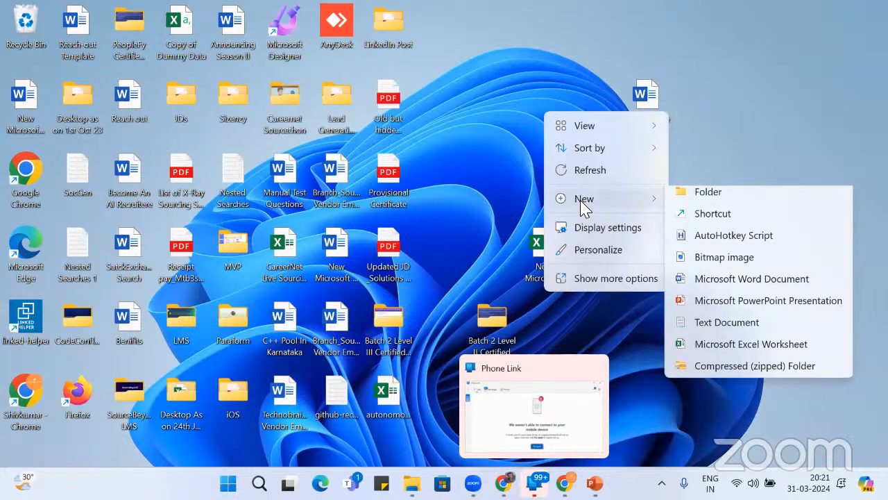
left_click(722, 282)
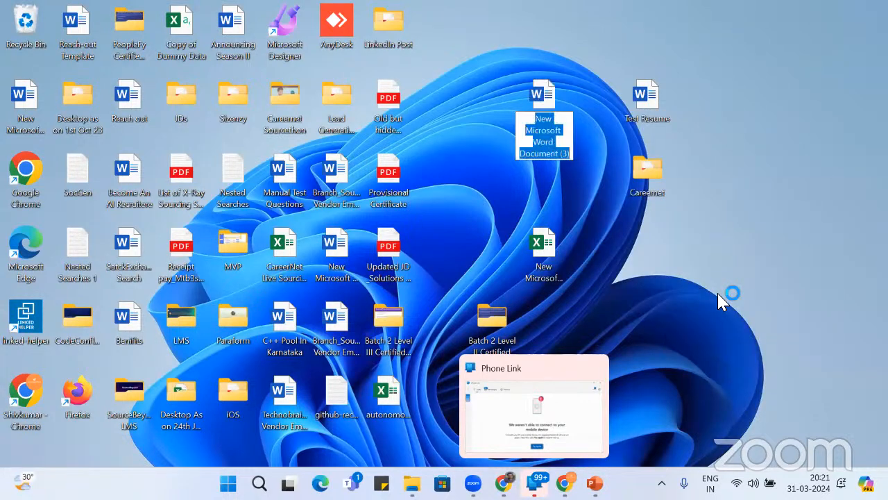
key("Return")
double_click(545, 123)
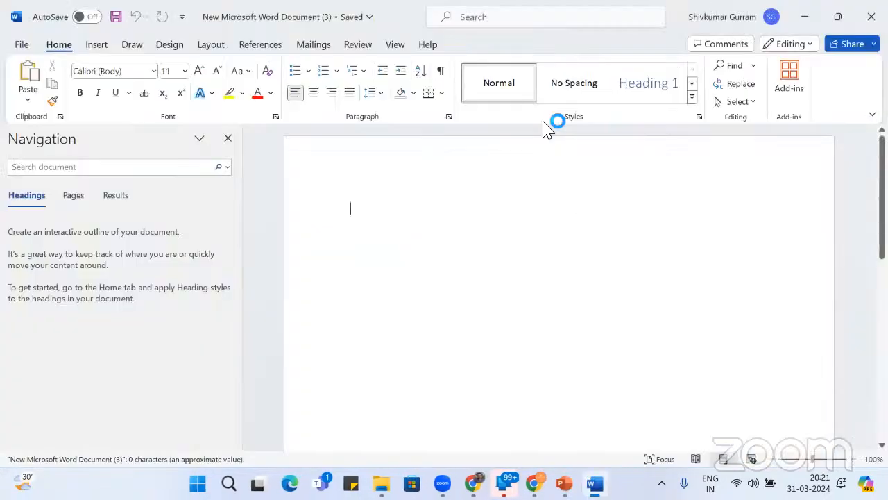
left_click(228, 141)
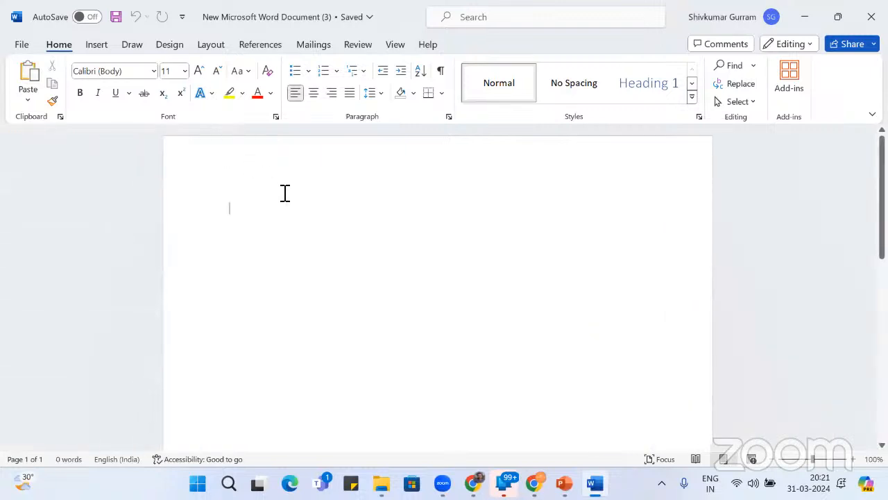
Write the greeting "Hi ," with a gap before the comma and start a new paragraph
type("Hi ")
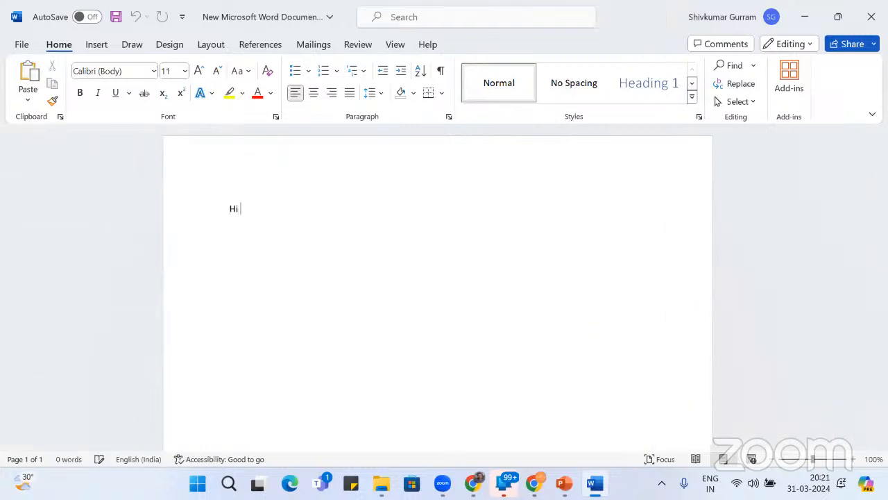
type(",")
key("Return")
Introduce the sender by first name as "here from SourcingXPress and I found your profile on and", leaving a gap after "on"
type("This iu")
key("BackSpace")
key("BackSpace")
type("is Shiv here from")
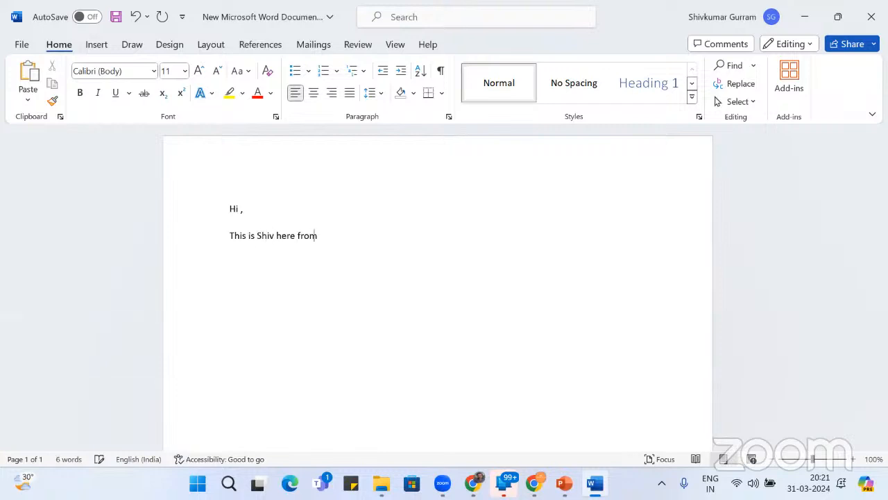
type(" SourcingXPress and I ")
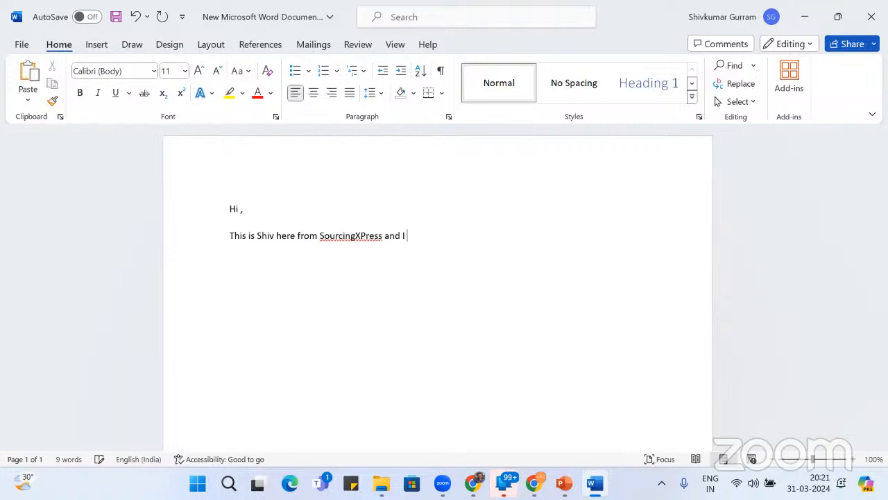
type("found")
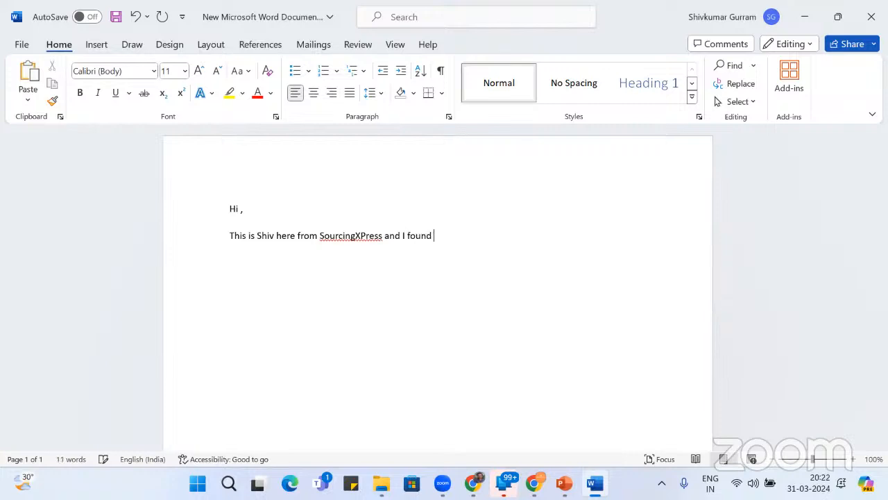
type(" your profile on  a")
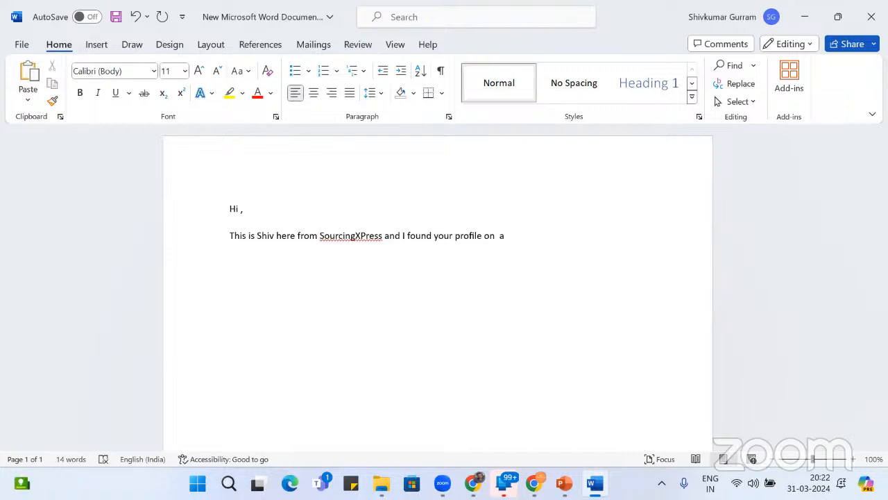
type("nd")
type("it seap")
key("BackSpace")
key("BackSpace")
type("ems to be")
key("BackSpace")
key("BackSpace")
key("BackSpace")
key("BackSpace")
key("BackSpace")
key("BackSpace")
key("BackSpace")
key("BackSpace")
key("BackSpace")
key("BackSpace")
key("BackSpace")
key("BackSpace")
key("BackSpace")
key("BackSpace")
key("BackSpace")
Continue the introduction sentence with "based on your experience at"
type("based on y")
type("our experi")
type("e")
key("BackSpace")
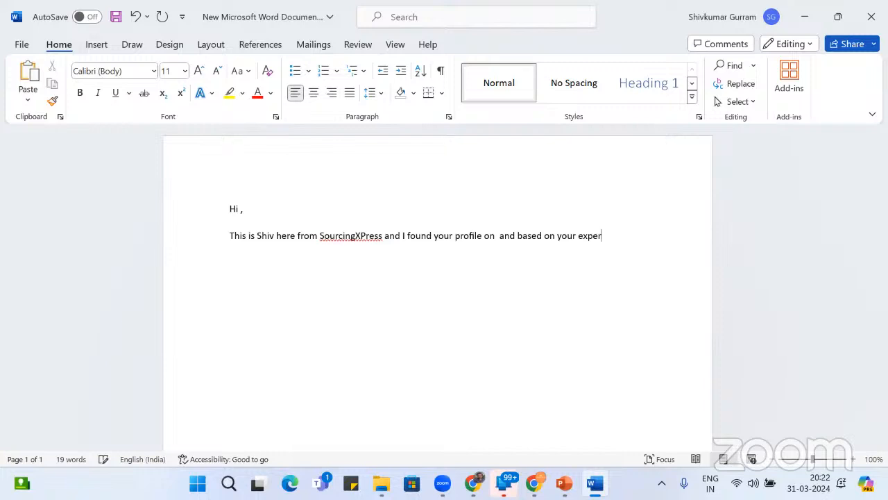
type("ien")
type("ce to")
key("BackSpace")
key("BackSpace")
key("BackSpace")
type("at")
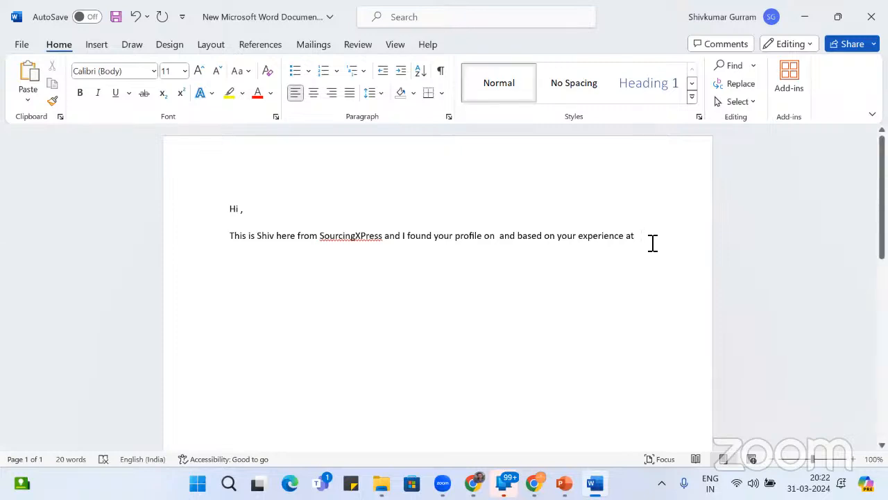
Finish the sentence with "you seems to be a great fit." and start a new paragraph
type("you")
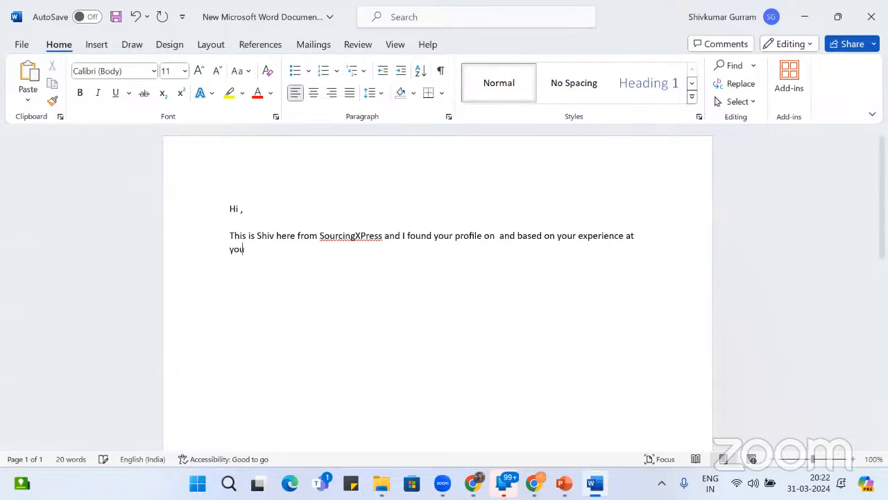
type(" seems ti")
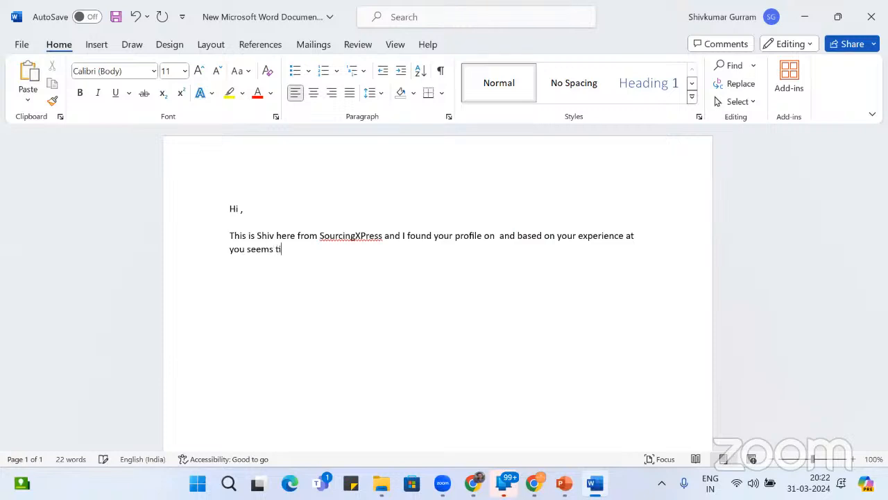
key("BackSpace")
type("o be a great fit.")
key("Return")
key("Return")
Write the paragraph "This is a roles that we are looking to hire." with a gap before "roles"
type("This is a")
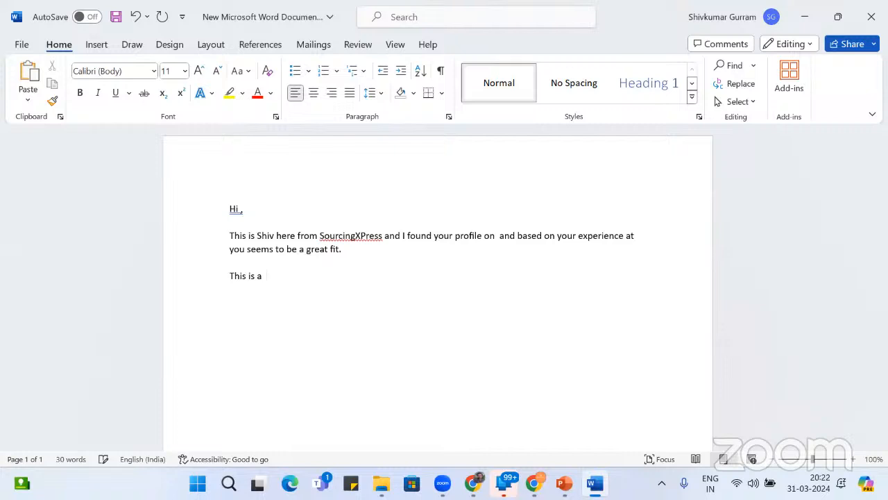
type("  roles ")
type("that we are")
type(" p")
type("looking to ho")
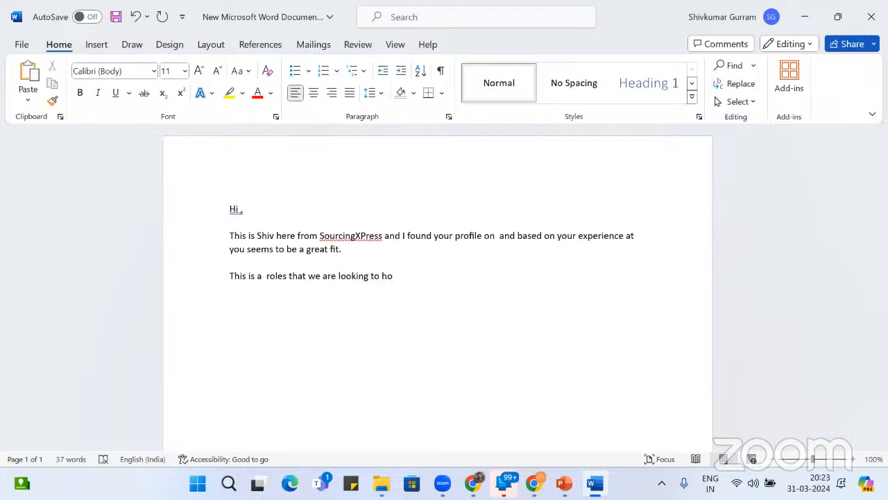
key("BackSpace")
Add the line "So ," as its own paragraph, with a gap before the comma
type("So")
key("Return")
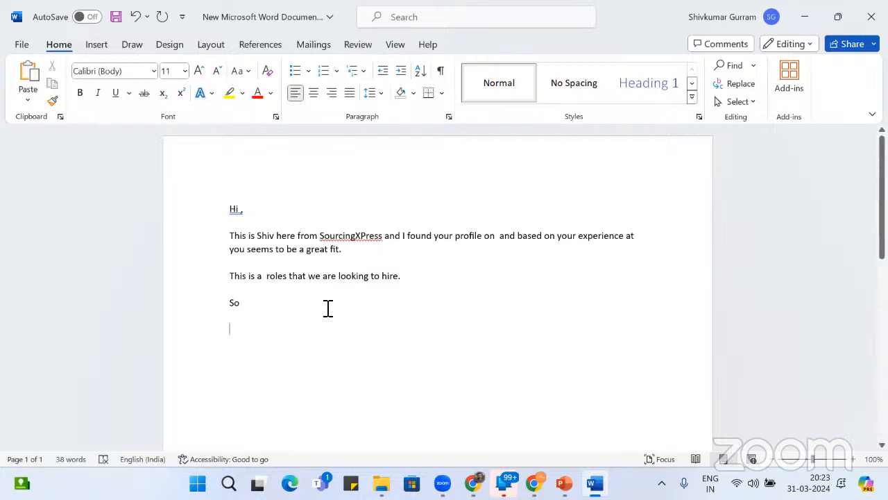
type(",")
key("Return")
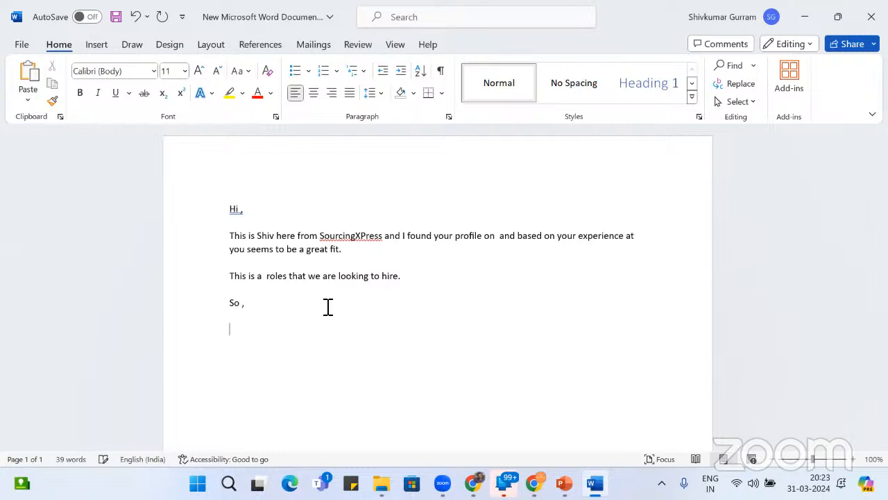
Write the paragraph "I wanted to check if you would be interested." below the "So ," line
type("I wo")
key("BackSpace")
type("anted to check if you would ")
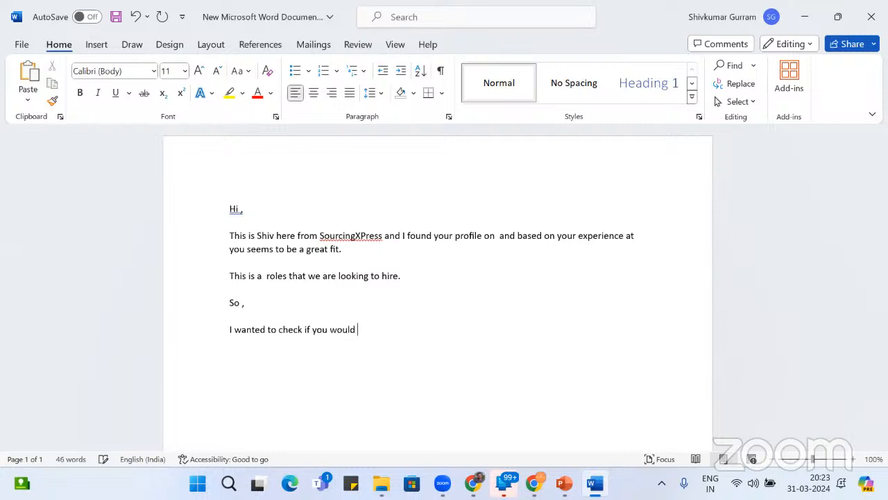
type("be interested.")
key("Return")
Close the message with "Regards," followed by the sender's first name and a full stop on the line below
type("Regards")
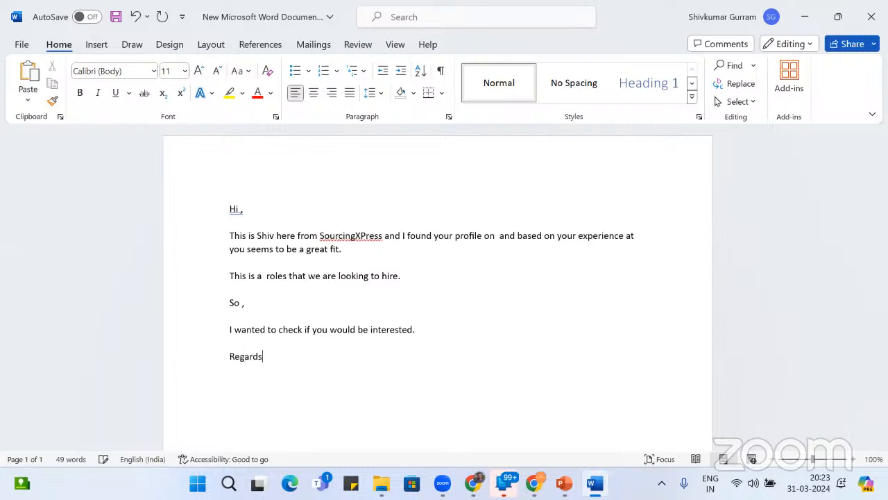
type(",")
key("Return")
type("Shiv.")
Switch to Chrome, open Gmail in a new tab and open the email "Dummy Data - Weekday Batch - Mail Merge"
left_click(474, 483)
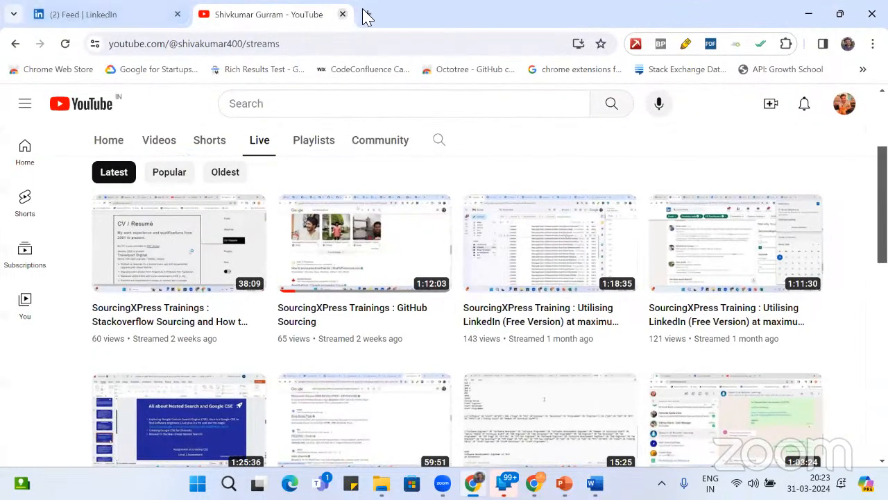
left_click(367, 16)
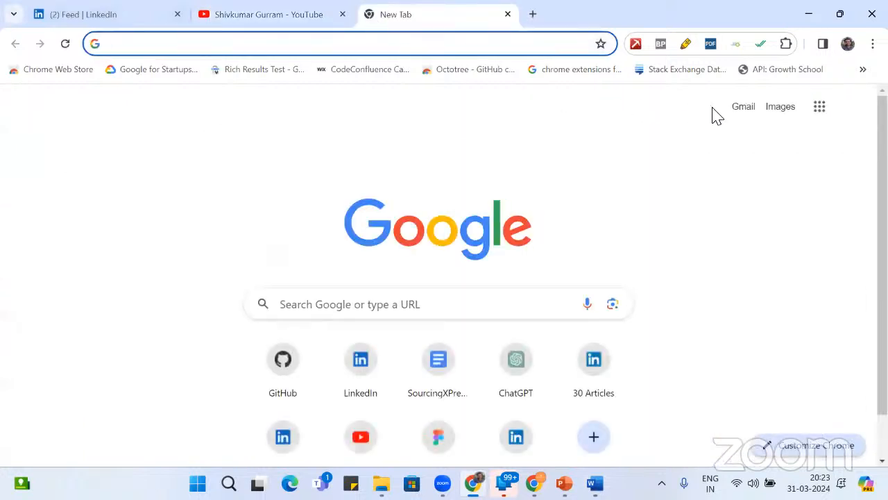
left_click(743, 107)
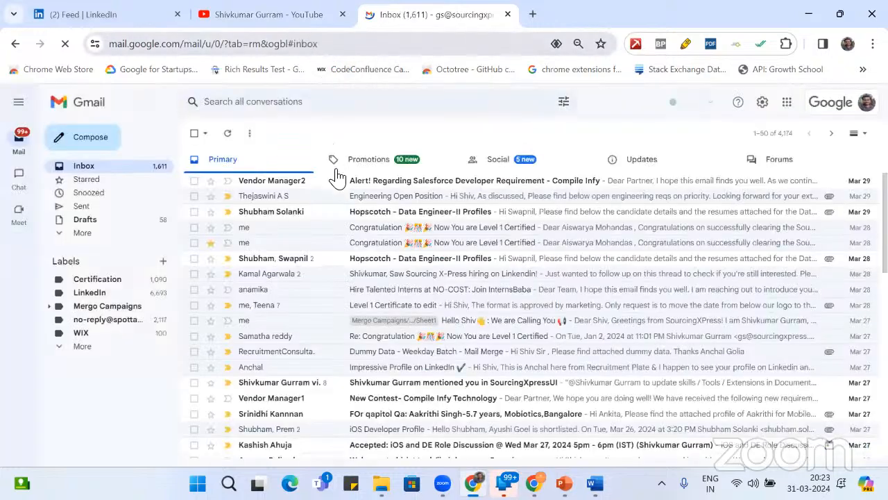
left_click(390, 361)
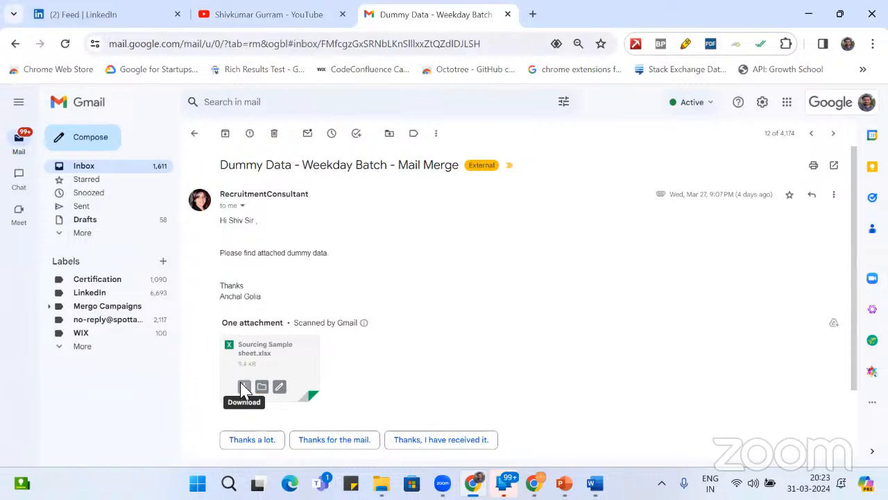
Download the attachment Sourcing Sample sheet.xlsx to the Downloads folder and open it in Excel with editing enabled
left_click(244, 389)
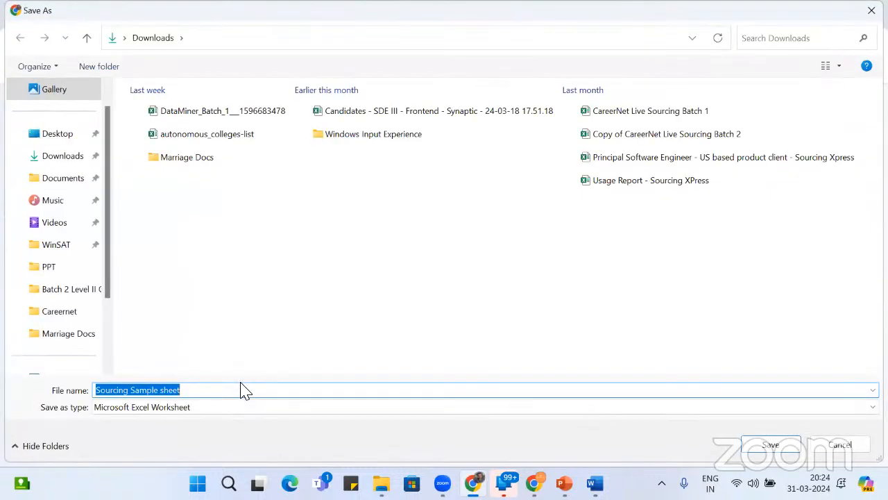
left_click(791, 450)
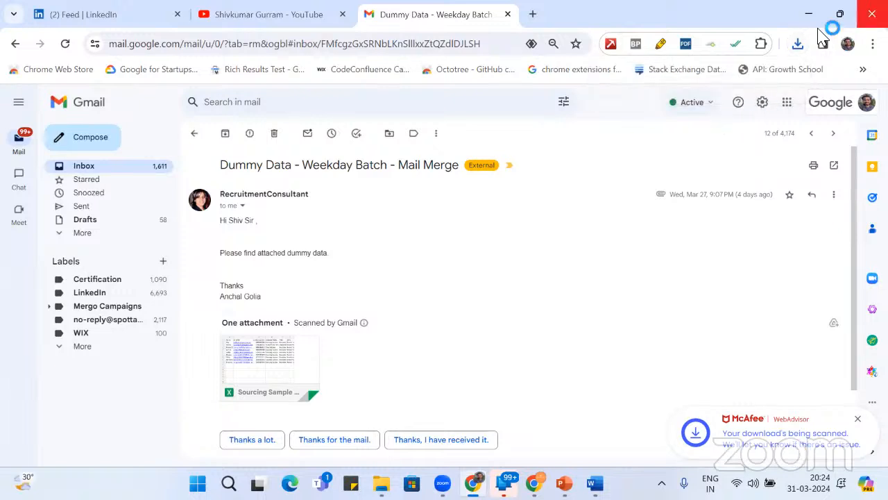
left_click(798, 43)
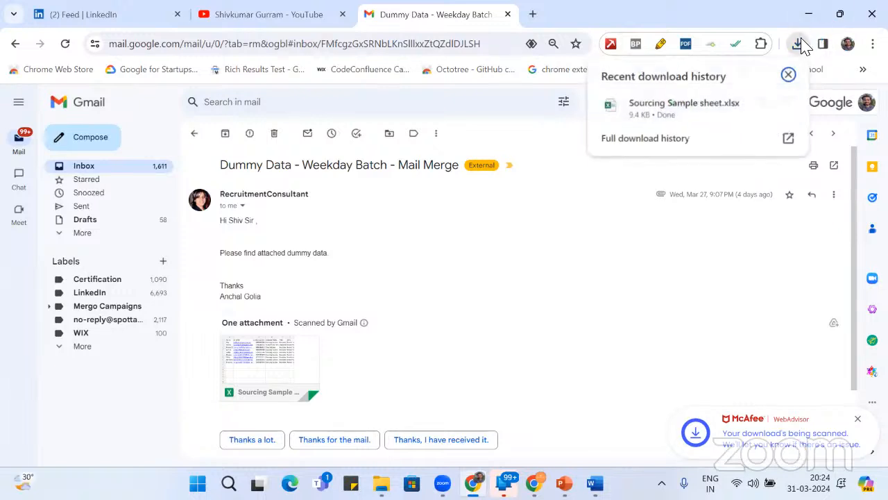
left_click(692, 109)
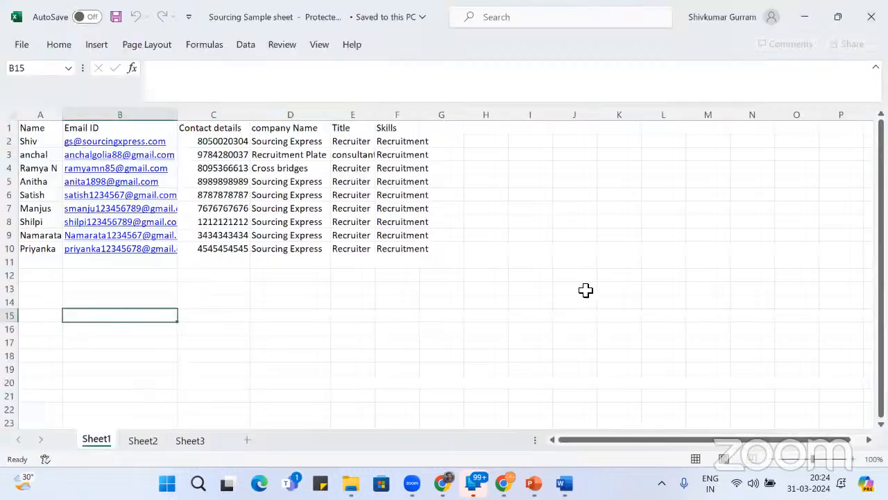
left_click(558, 67)
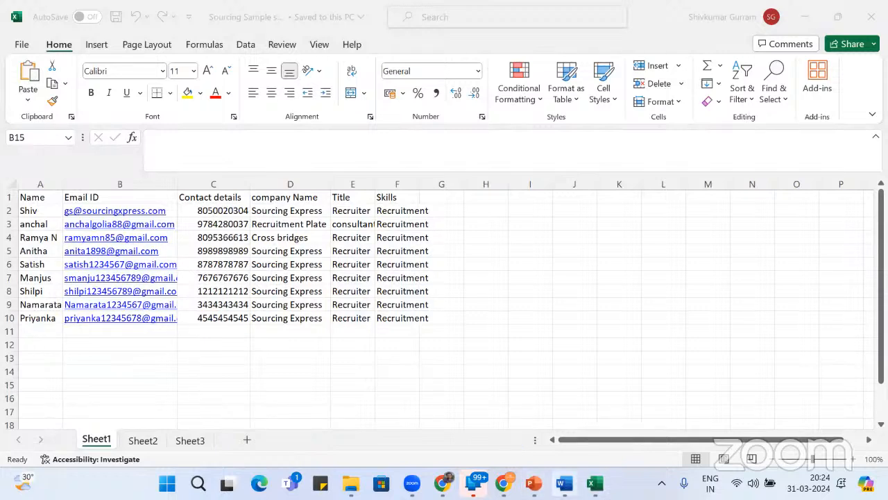
Compare the gaps in the Word message template with the columns of the Excel sample sheet
left_click(565, 483)
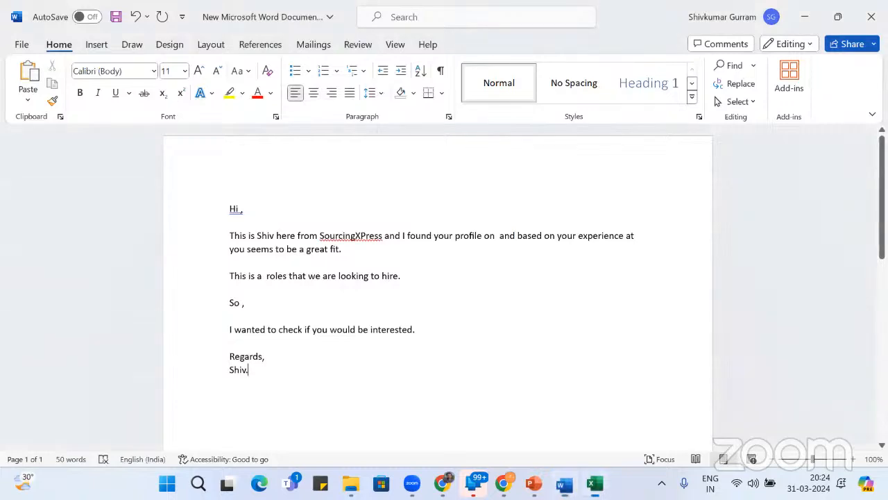
left_click(805, 16)
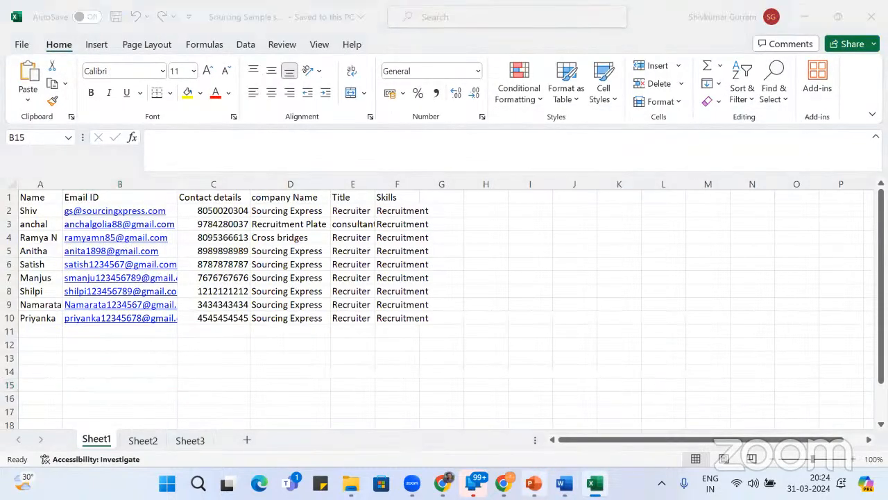
left_click(565, 483)
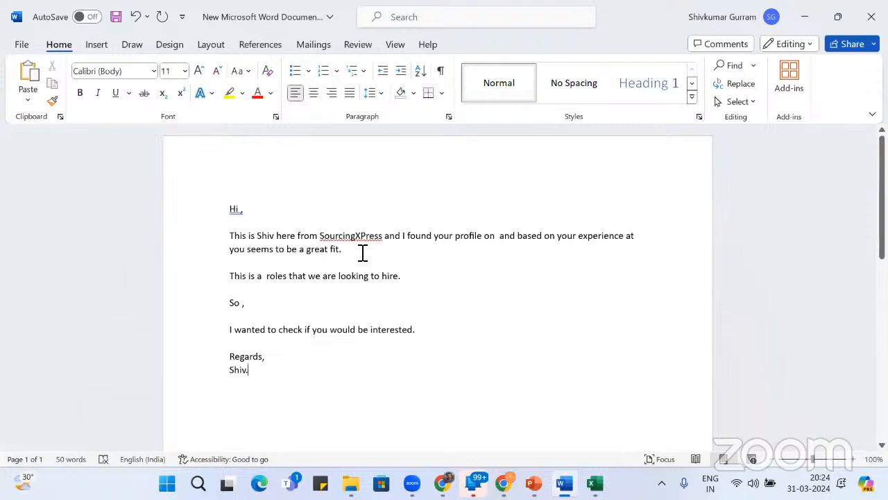
key("alt+Tab")
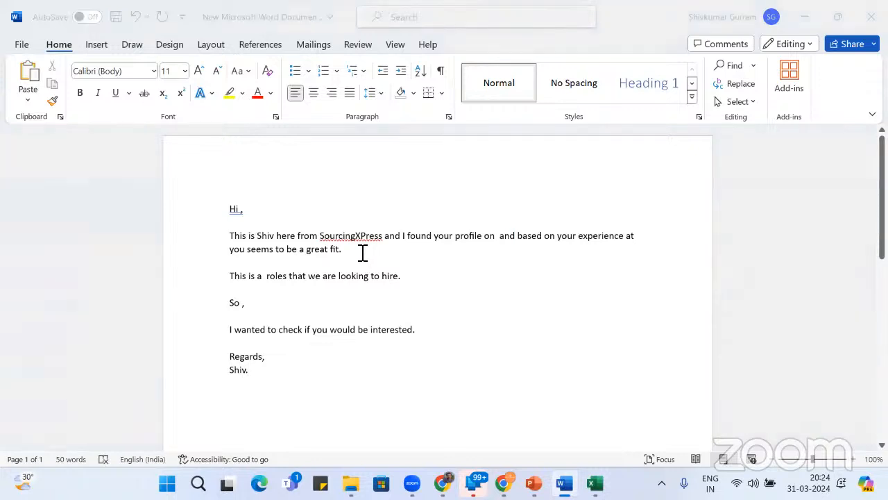
Switch to the Excel sample sheet and add the column header "Profile found on" in cell G1
left_click(595, 483)
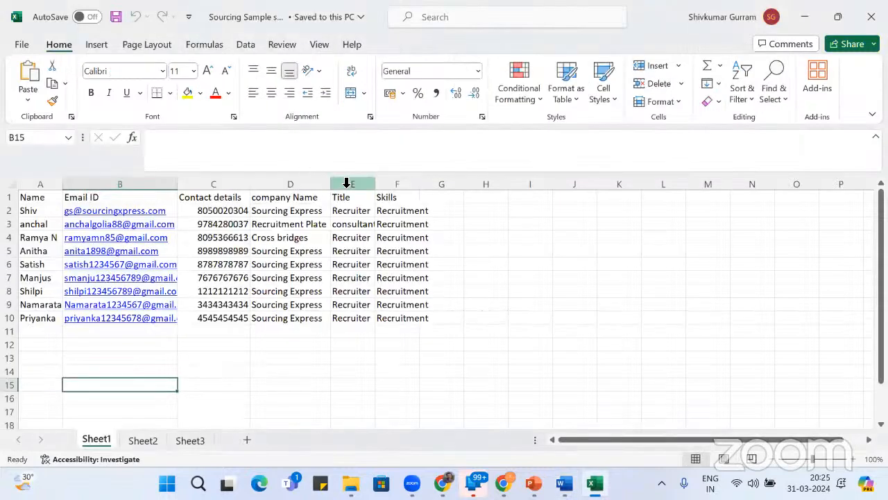
left_click(445, 185)
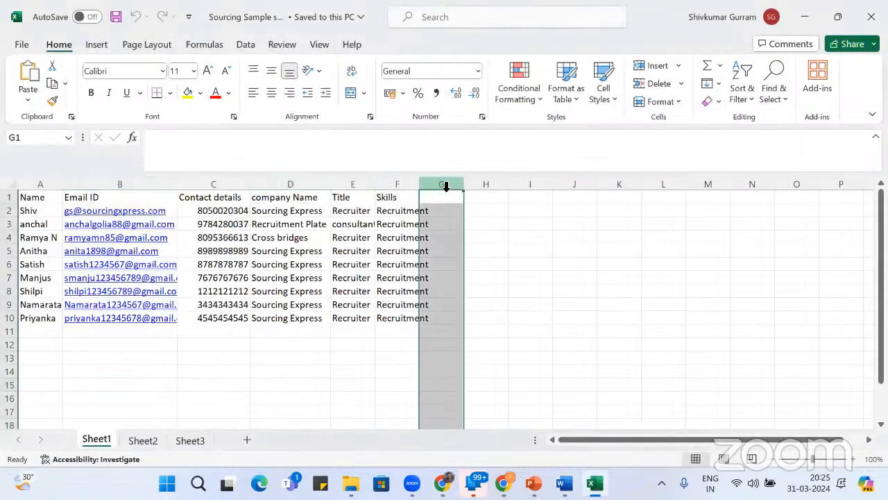
left_click(446, 199)
type("P")
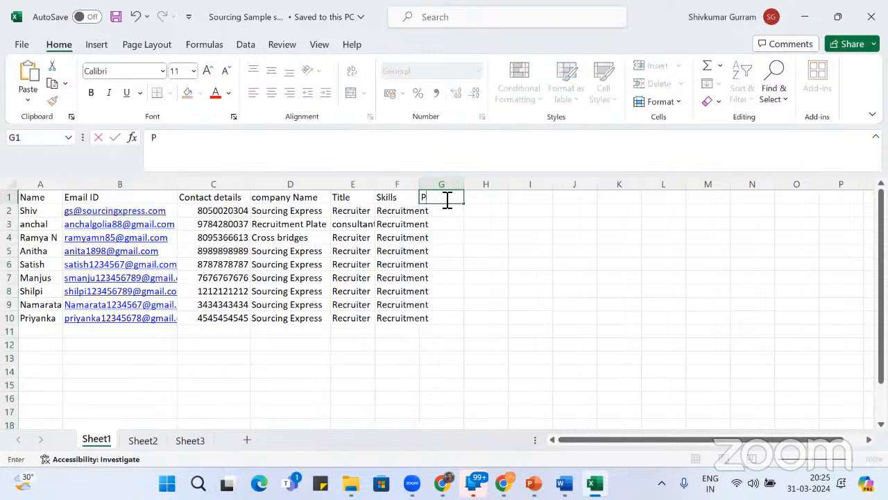
type("rofile found on")
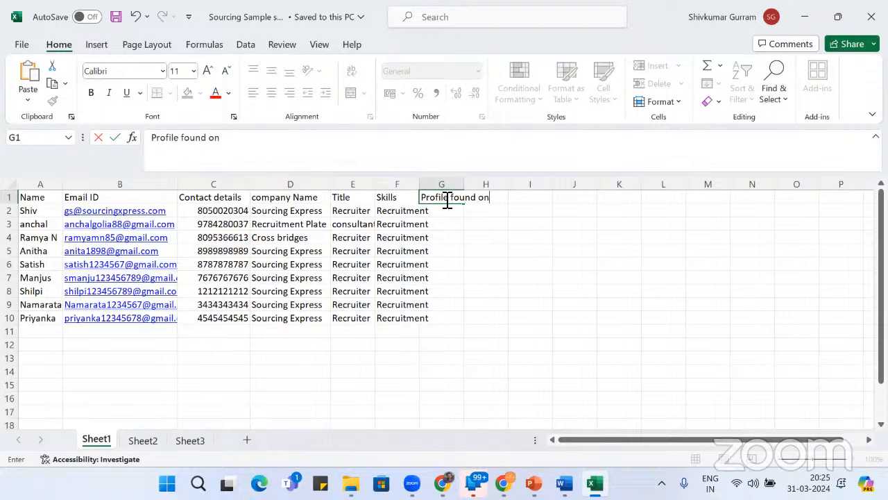
key("Tab")
key("Return")
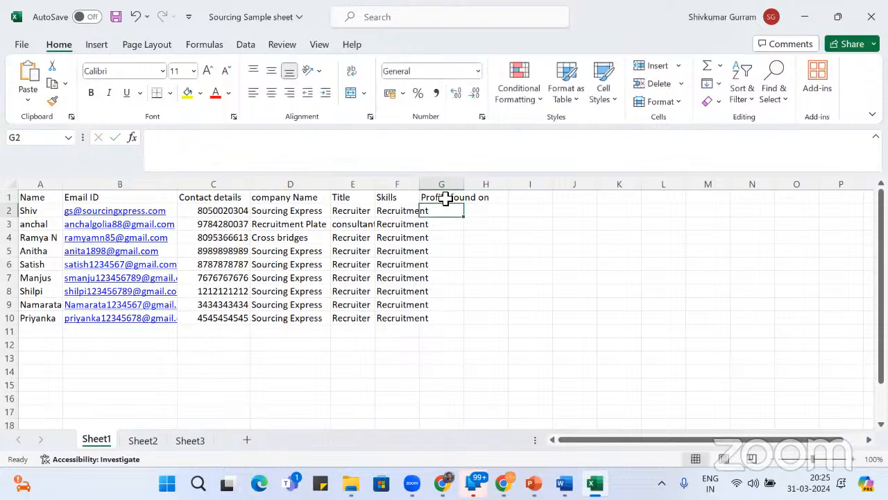
Enter LinkedIN, Twitter and Facebook as the profile sources in cells G2 to G4
type("LinkedIN")
key("Return")
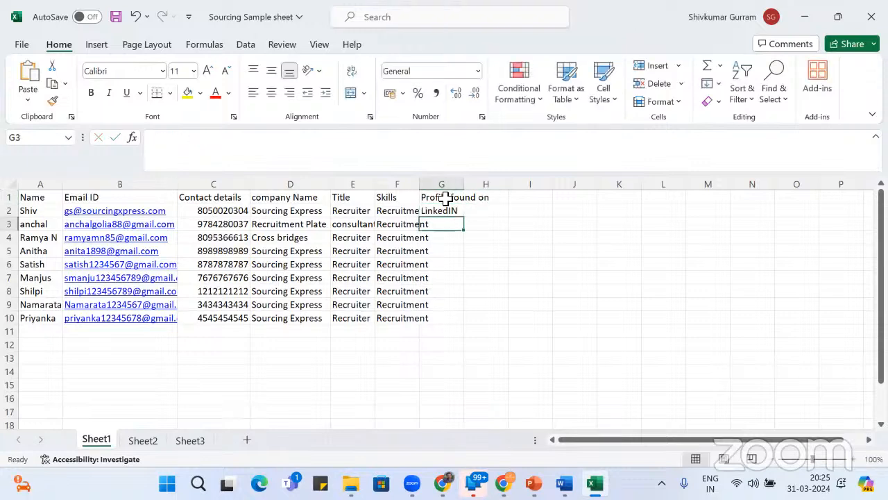
type("Twitter")
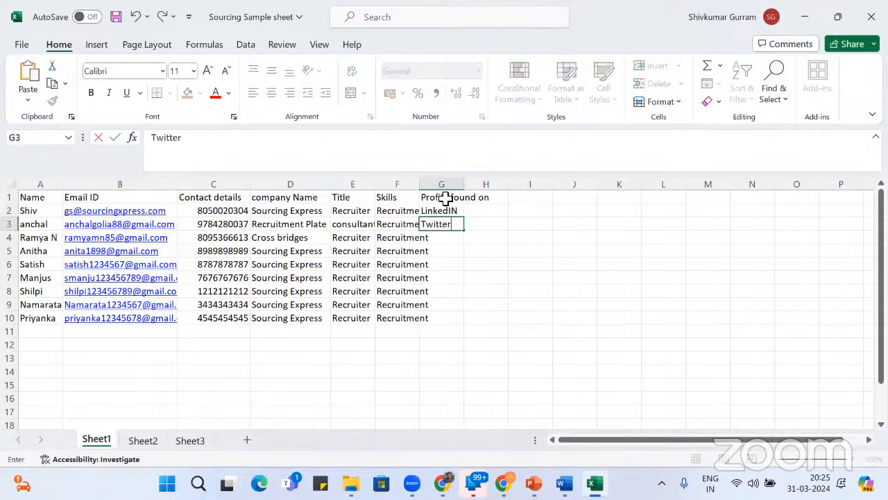
key("Return")
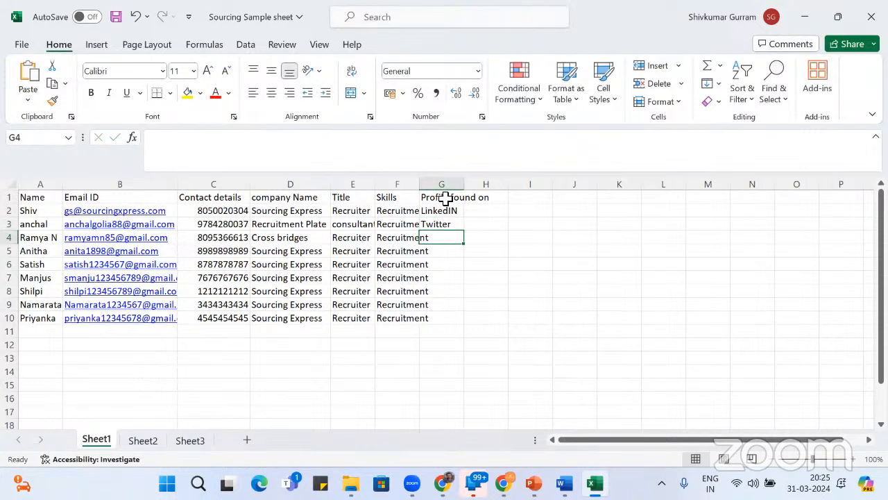
type("Faceboo|")
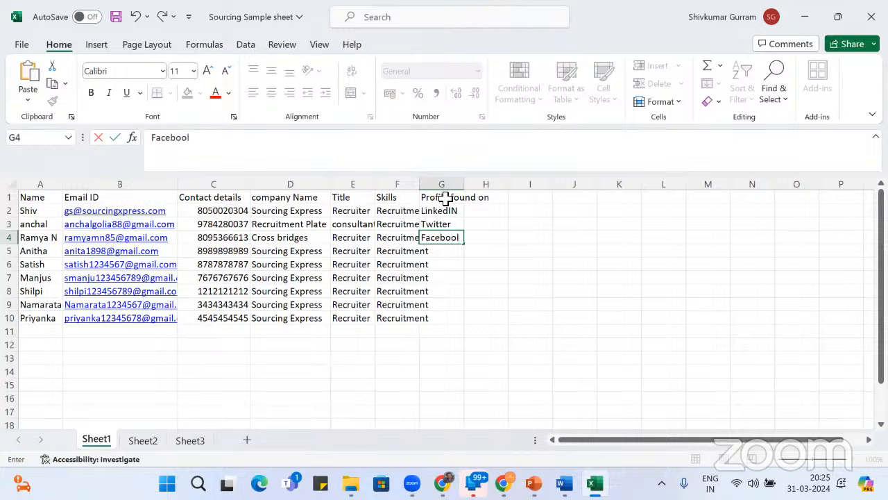
key("Return")
type("\\")
key("Up")
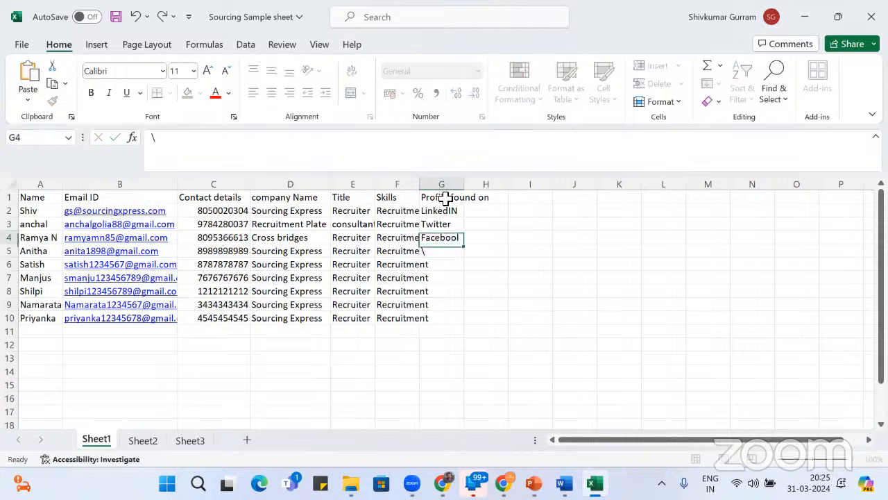
type("Face")
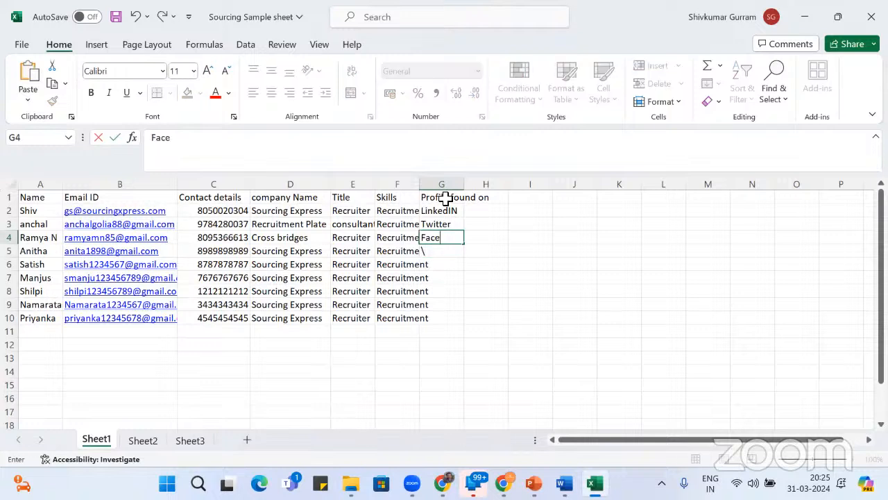
type("book")
key("Return")
Enter Github in cell G5 and fill it down to cell G10
type("G")
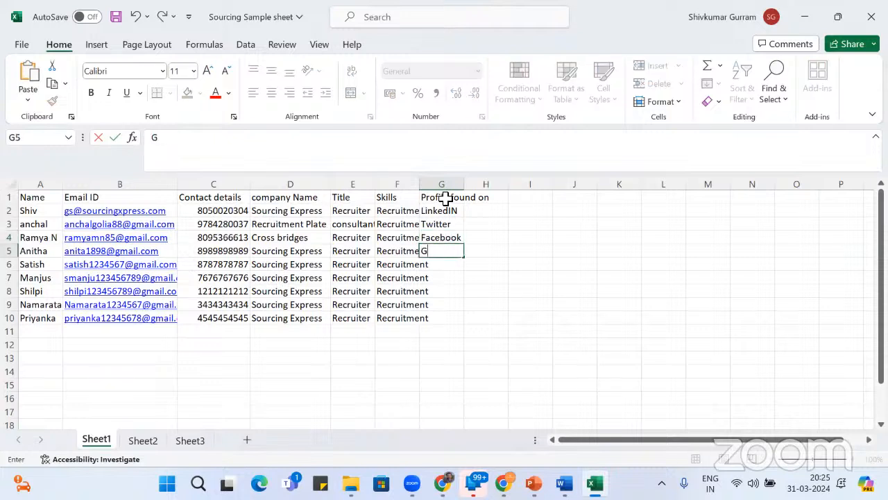
type("othub")
key("Return")
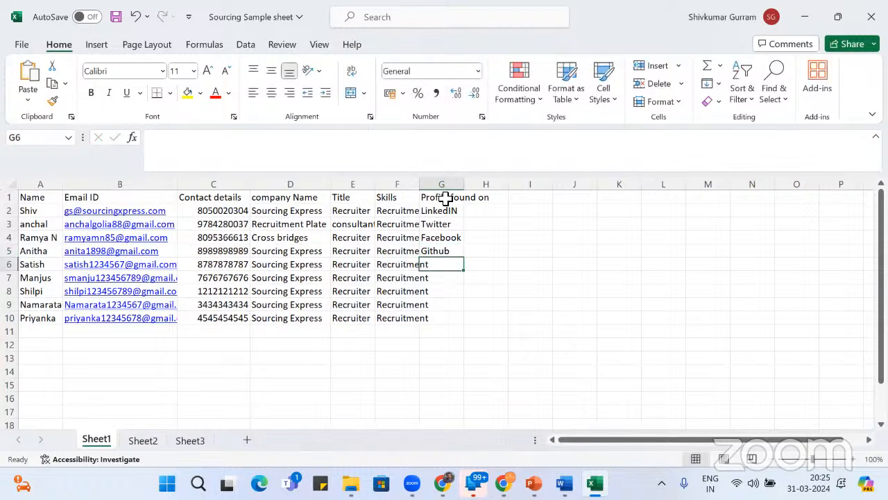
left_click(450, 250)
left_click_drag(467, 260, 473, 318)
left_click(454, 269)
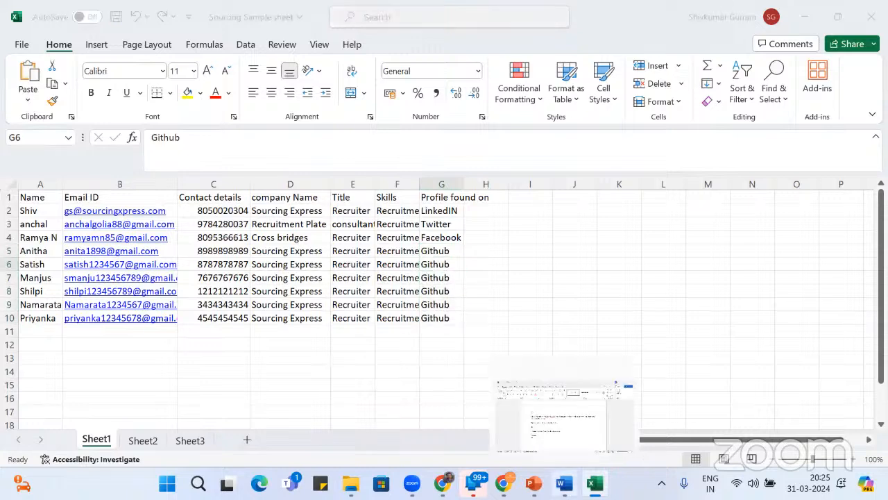
Switch to Word, select the whole message and start the Step-by-Step Mail Merge Wizard with E-mail messages as the document type
left_click(564, 484)
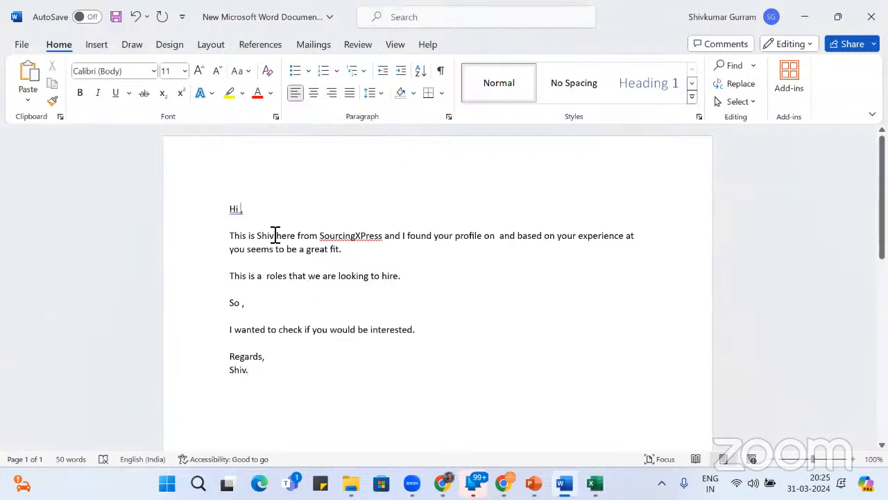
left_click_drag(229, 209, 286, 373)
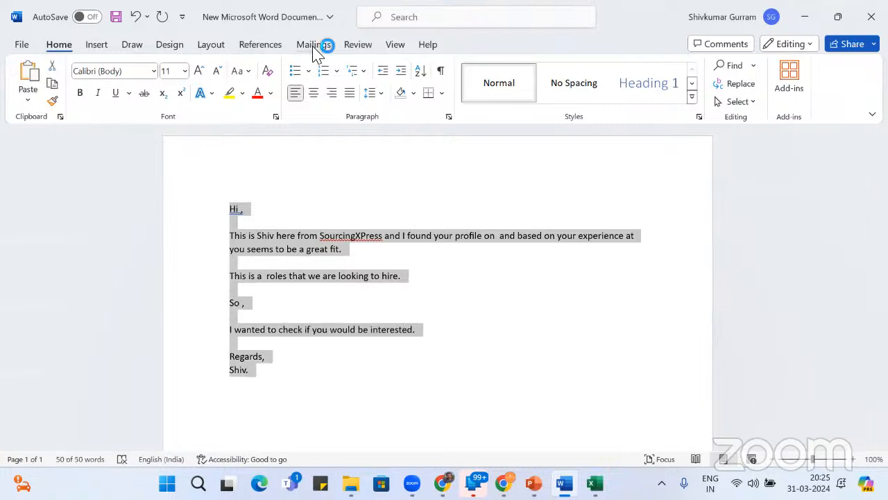
left_click(314, 48)
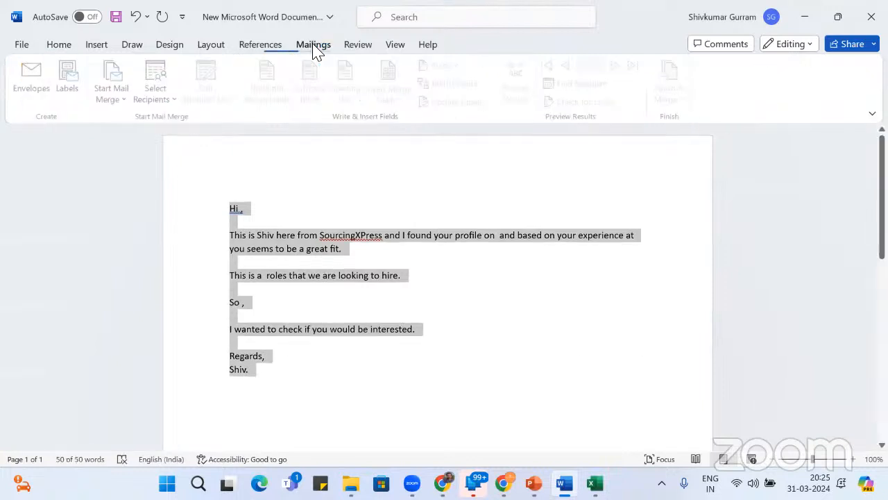
left_click(128, 98)
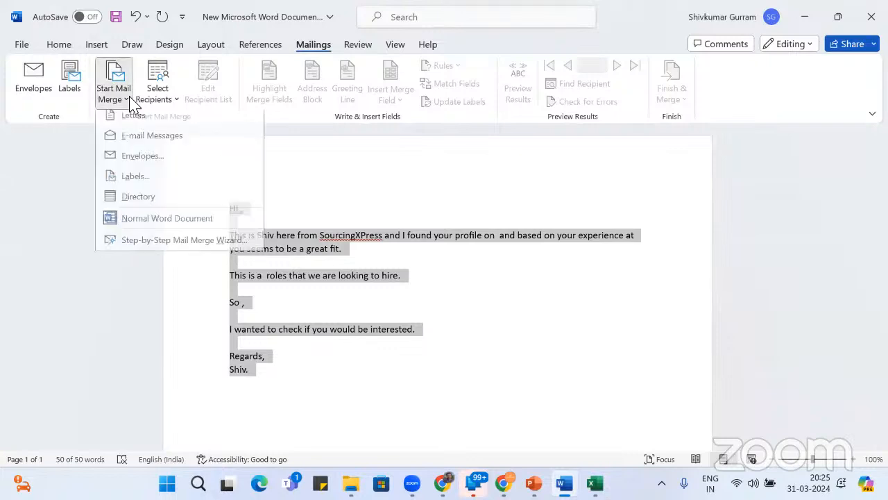
left_click(150, 248)
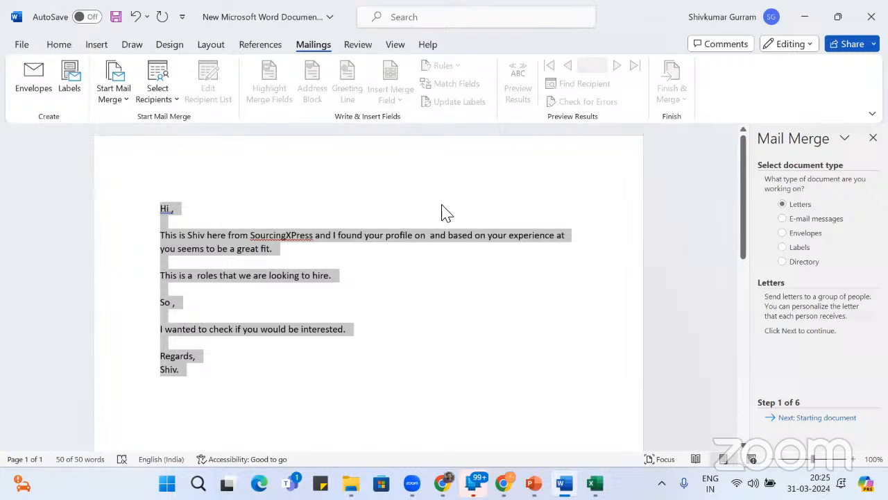
left_click(796, 221)
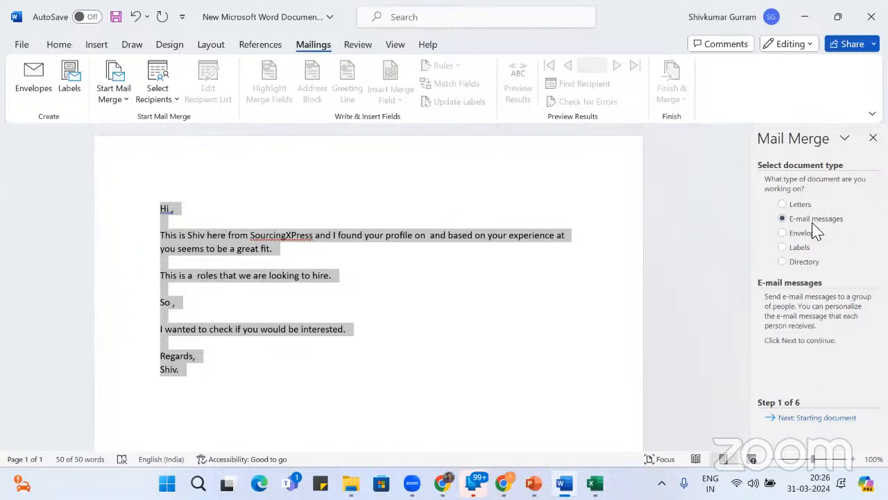
Keep the current document as the starting document and use Sheet1 of Sourcing Sample sheet from Downloads as the recipient list, with all recipients included
left_click(815, 419)
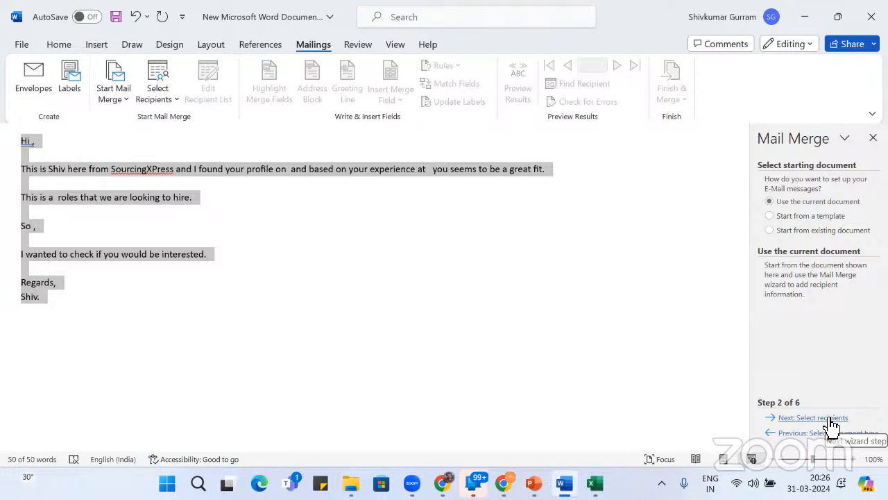
left_click(830, 419)
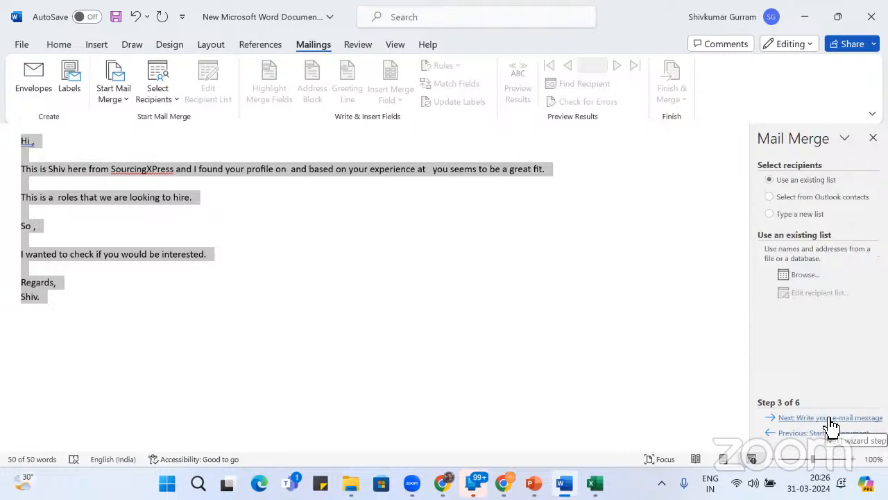
left_click(803, 274)
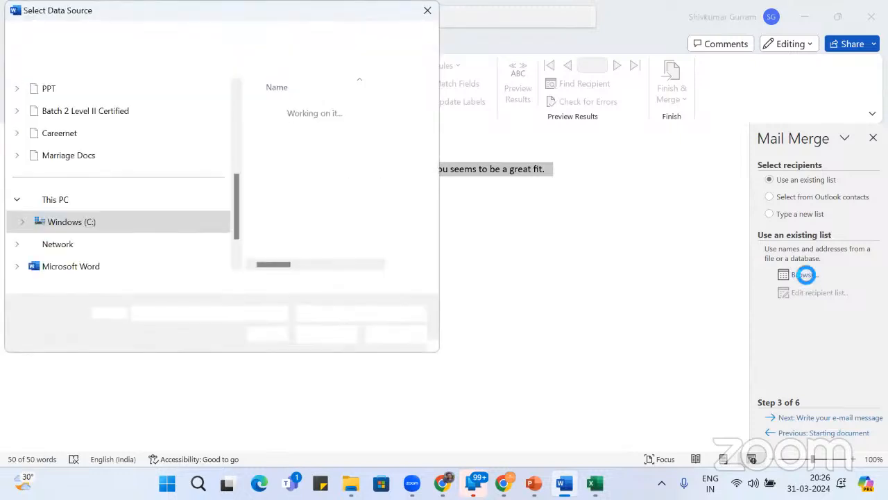
scroll(122, 169, "up", 4)
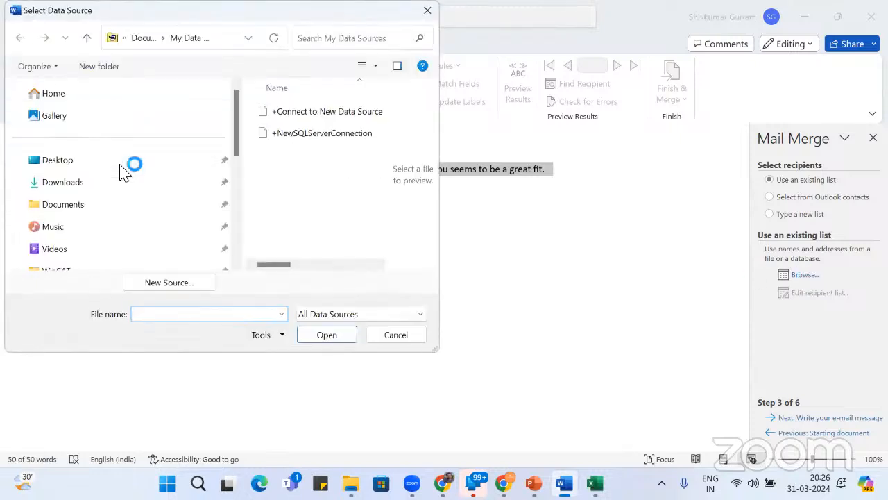
left_click(66, 189)
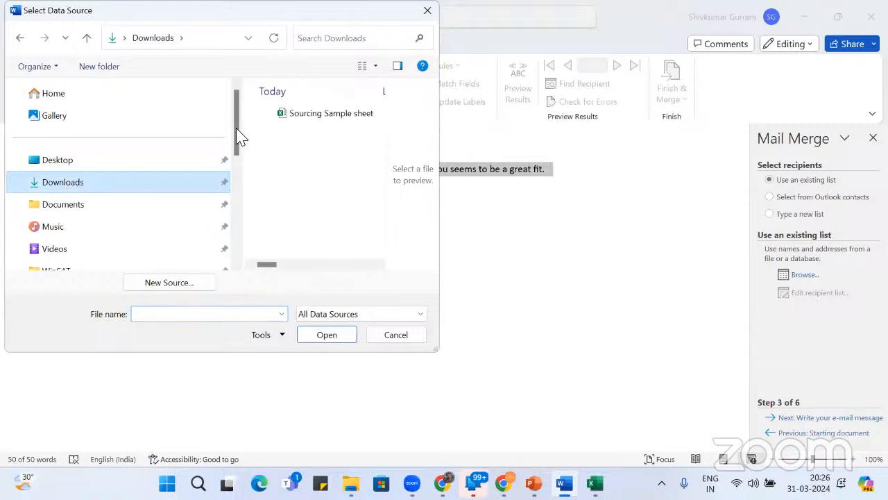
left_click(334, 119)
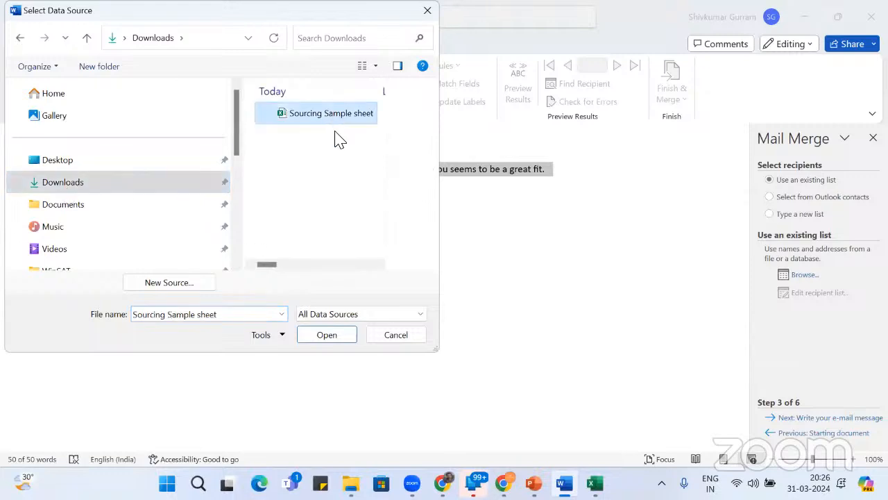
left_click(338, 337)
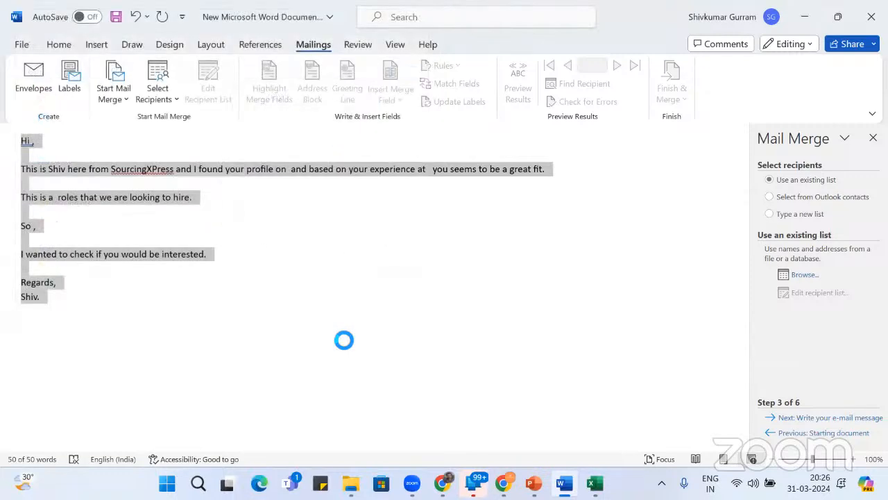
left_click(525, 297)
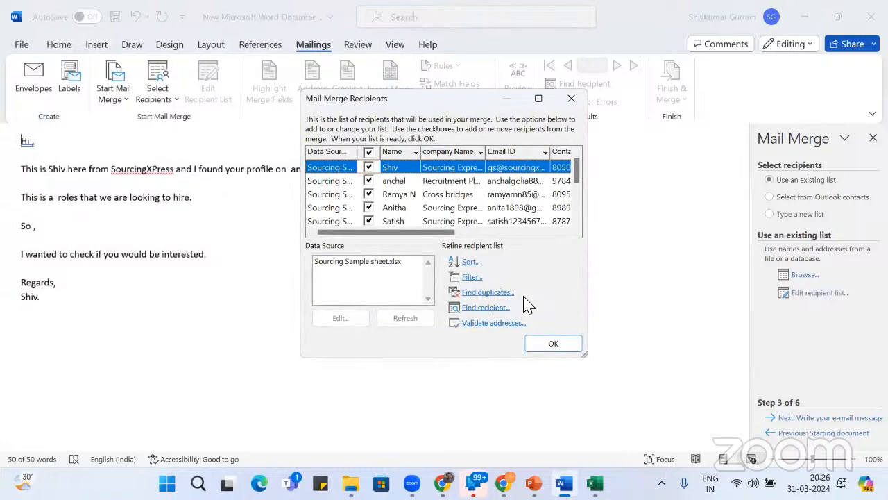
left_click(553, 343)
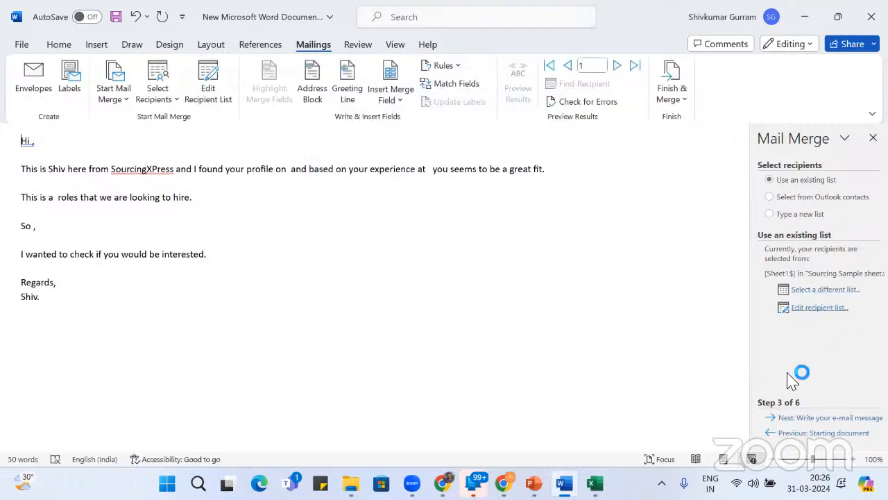
Proceed to writing the e-mail message and insert the Name merge field after "Hi" in the greeting
left_click(824, 419)
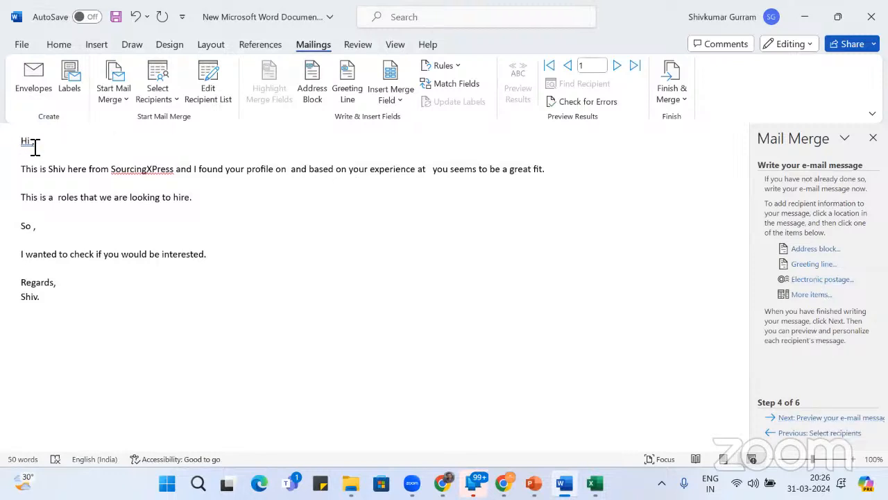
left_click(812, 294)
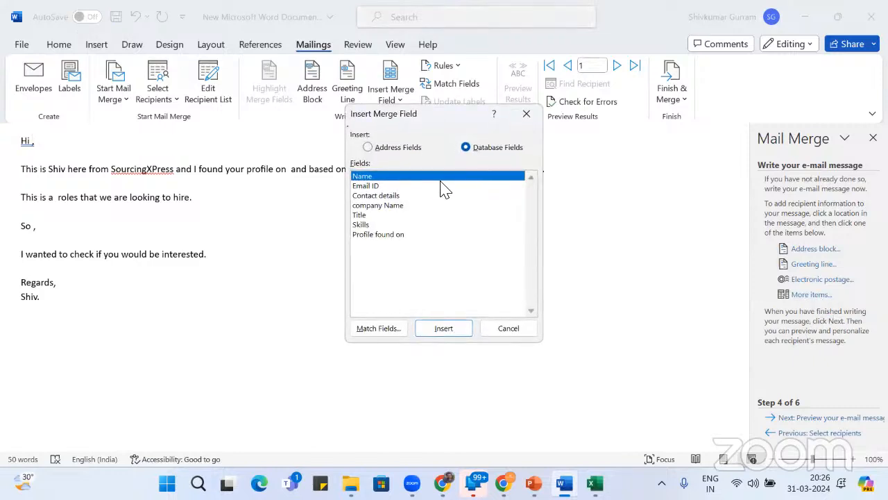
left_click(441, 330)
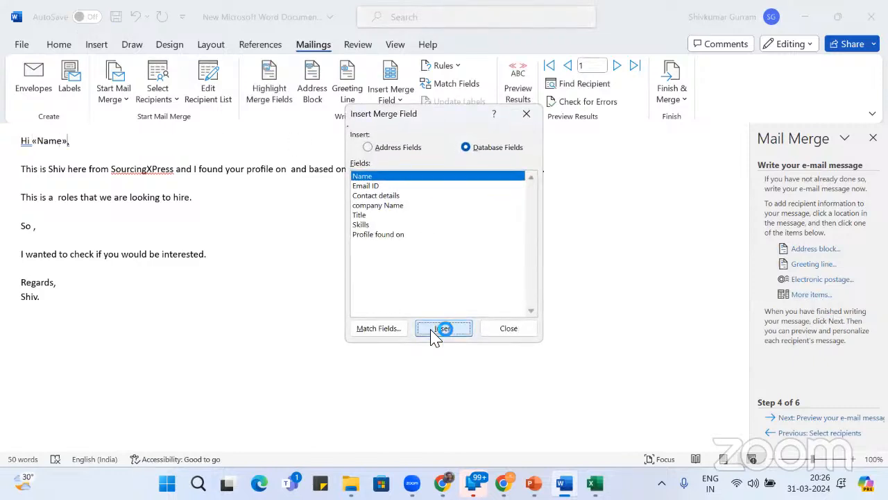
left_click(519, 333)
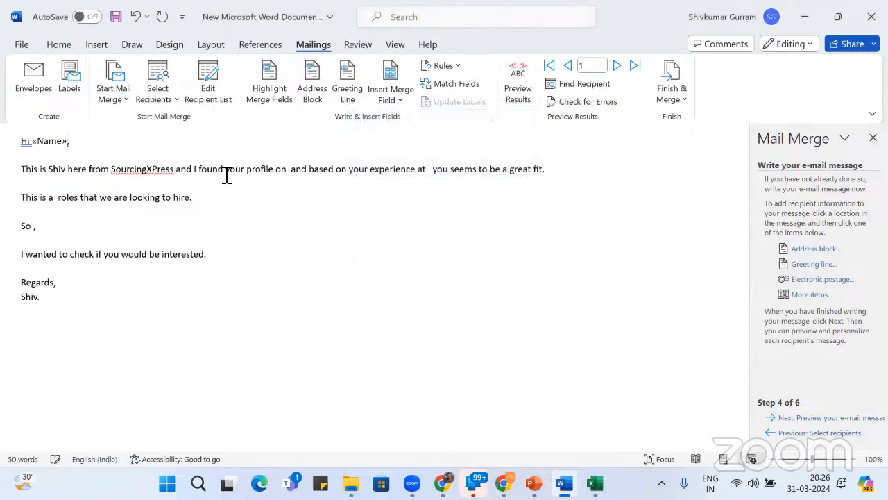
Insert the "Profile found on" merge field after "I found your profile on" in the first paragraph
left_click(293, 175)
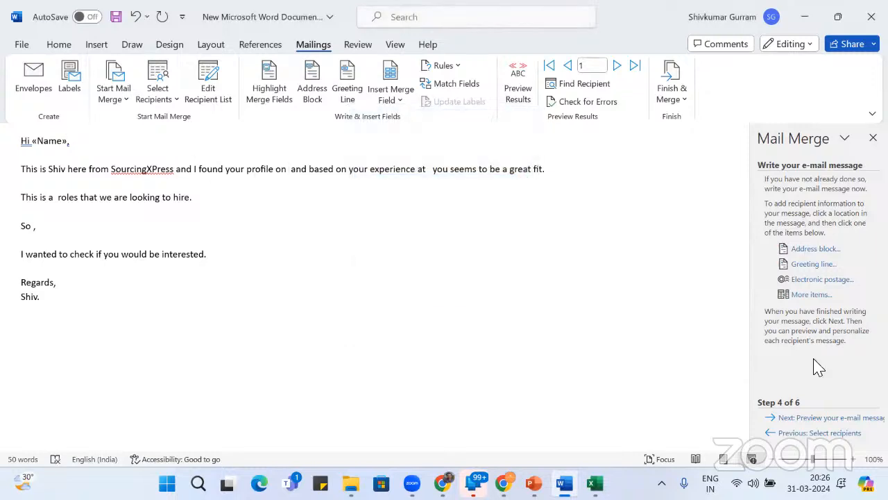
left_click(812, 295)
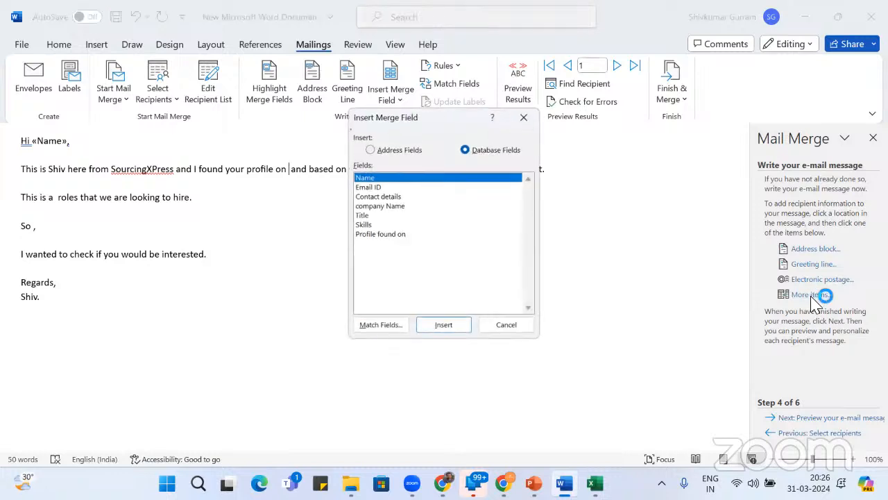
left_click(403, 236)
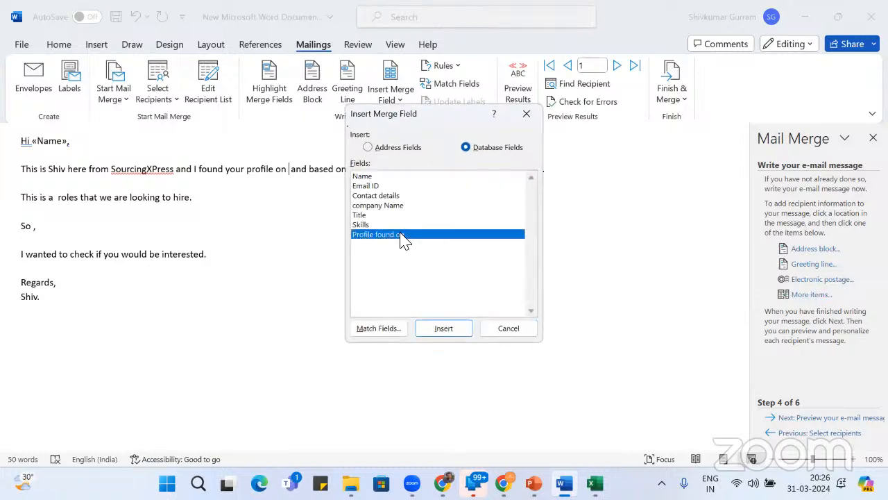
left_click(445, 330)
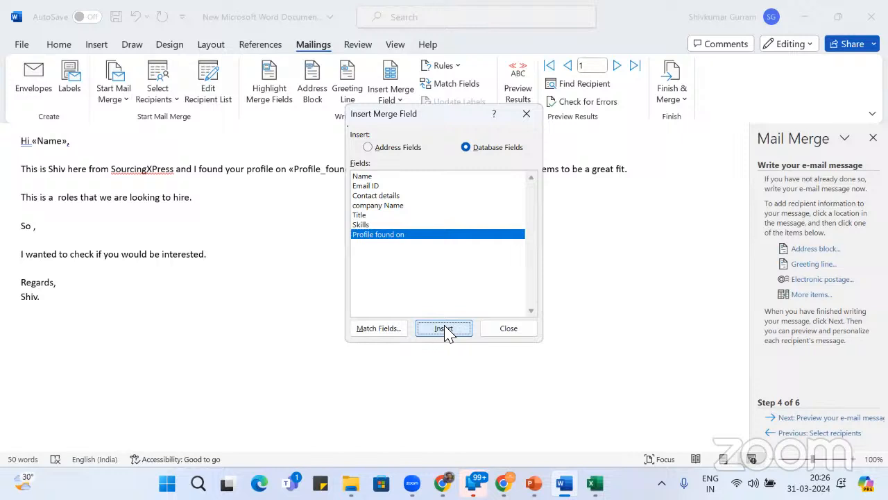
left_click(532, 331)
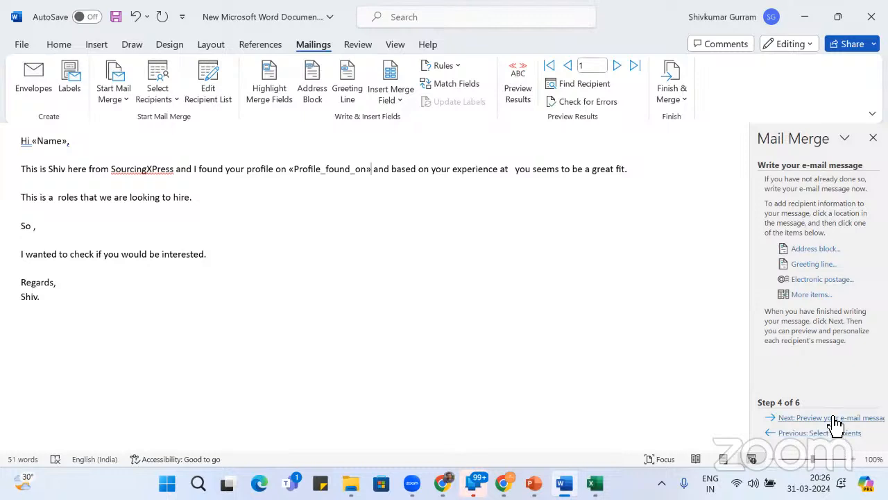
Insert the "company Name" merge field after "based on your experience at" in the first paragraph
left_click(816, 294)
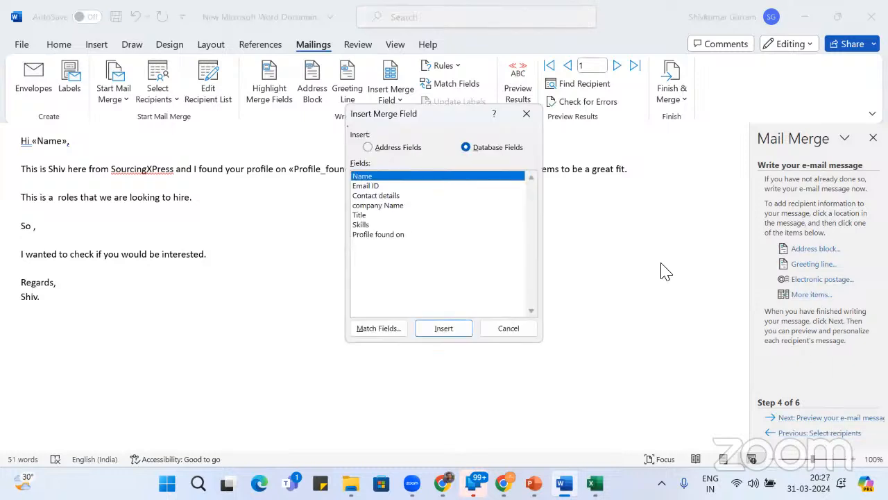
left_click(527, 114)
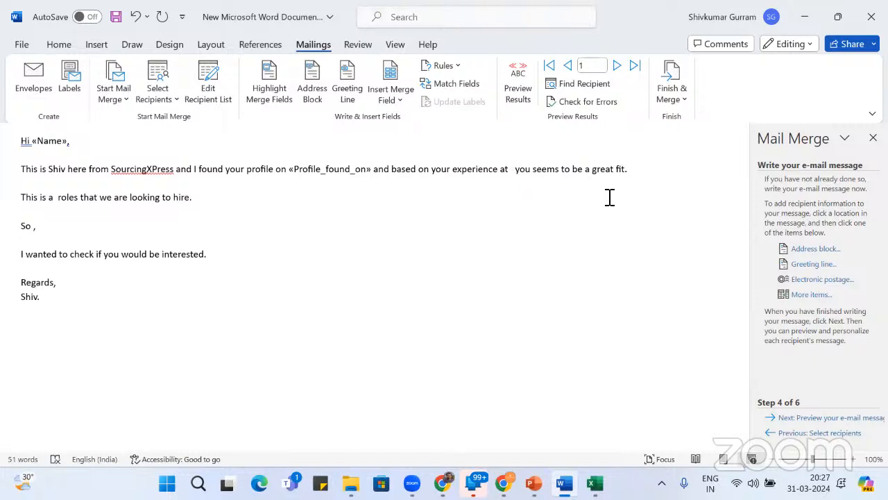
left_click(805, 294)
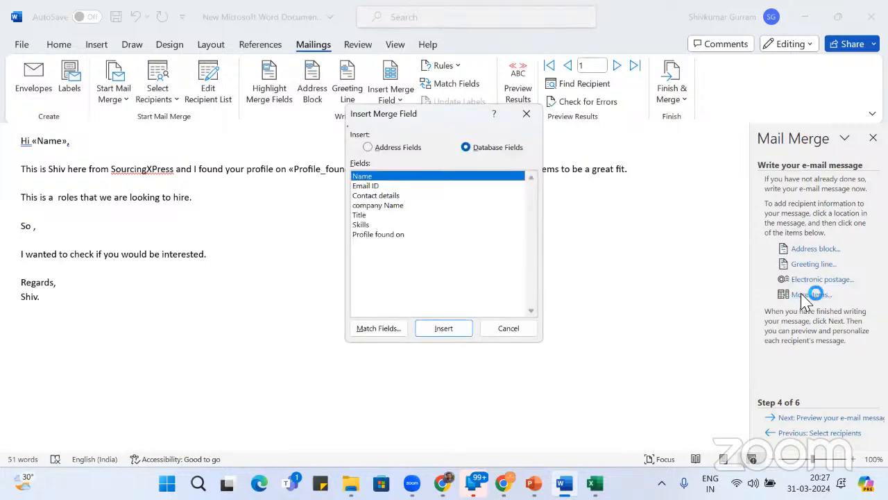
left_click(378, 206)
left_click(450, 331)
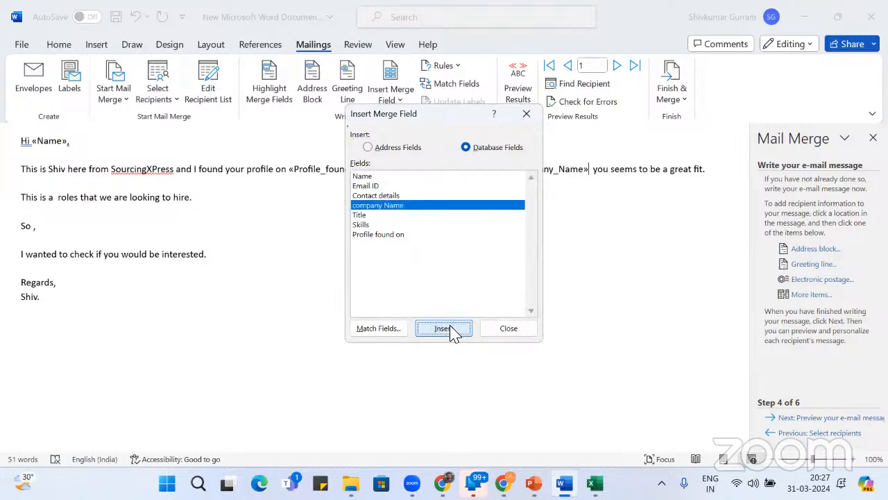
left_click(507, 330)
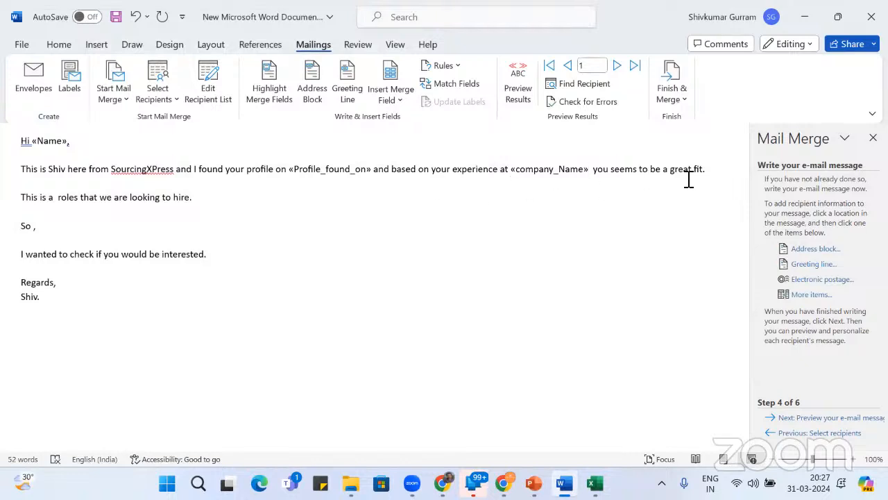
Insert the Title merge field after "This is a" in the sentence about the roles
left_click(807, 296)
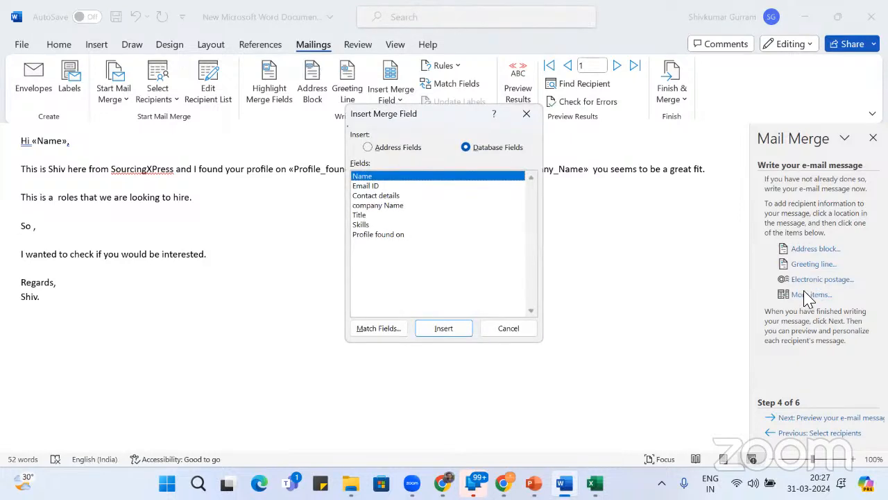
left_click(525, 115)
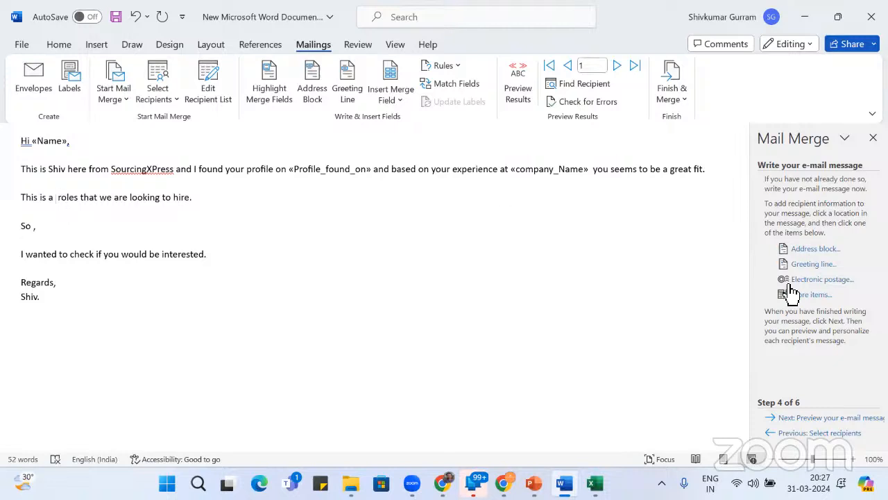
left_click(810, 297)
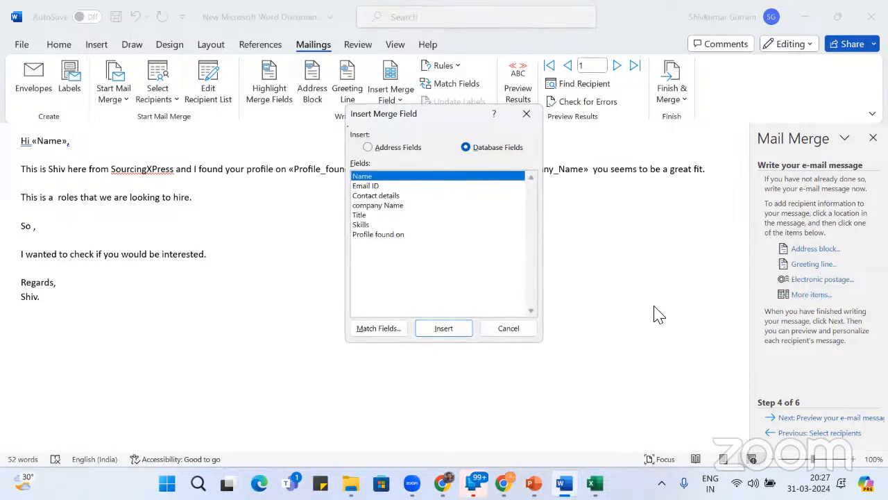
left_click(359, 216)
left_click(434, 332)
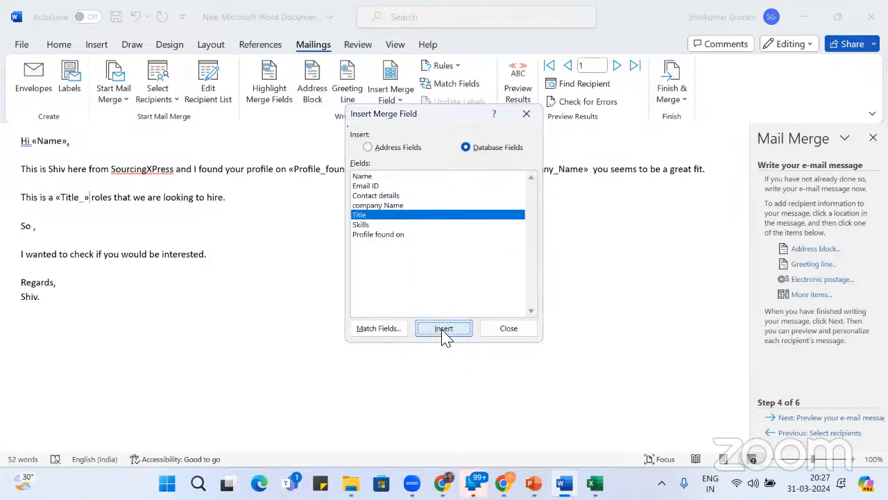
left_click(508, 332)
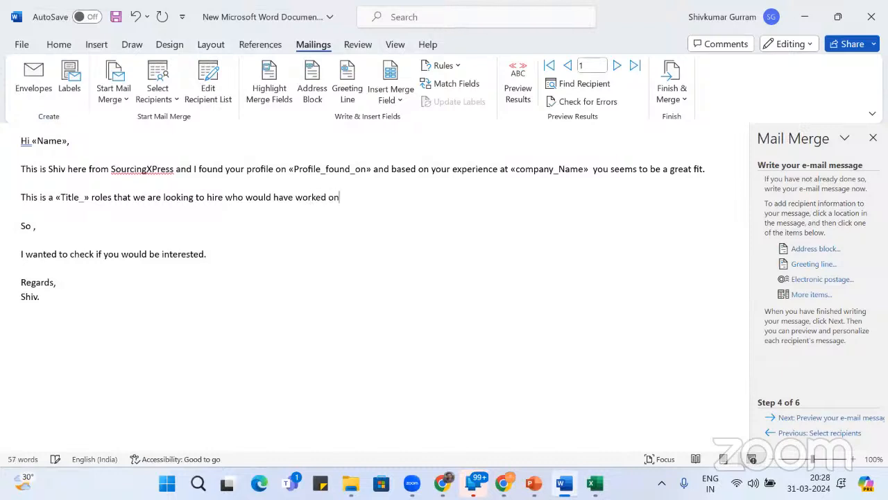
End the roles sentence with "who would have worked on" followed by the Skills merge field
left_click(819, 297)
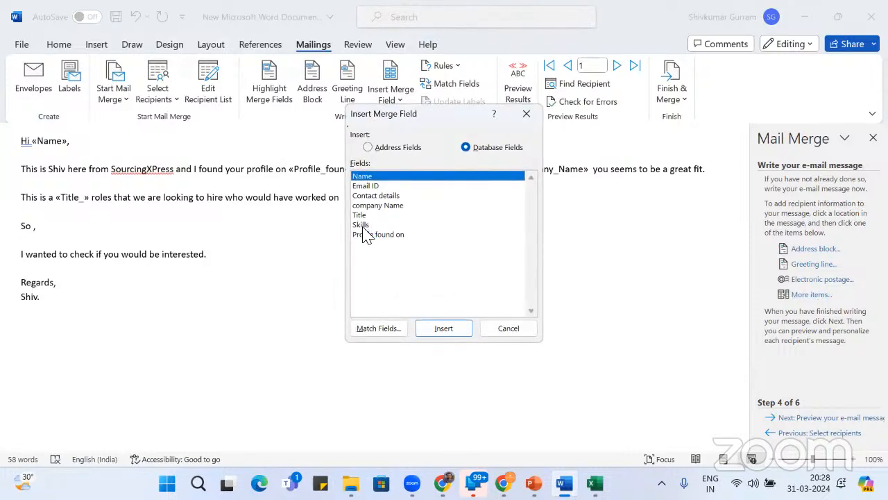
left_click(365, 225)
left_click(441, 330)
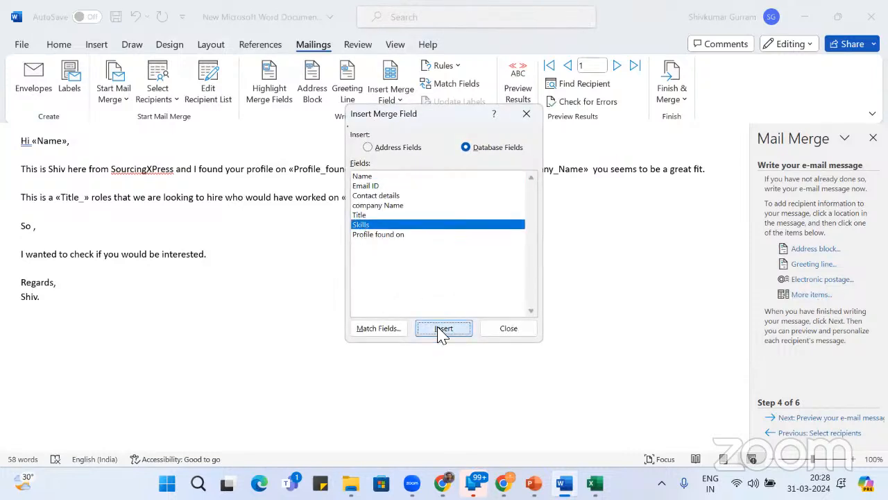
left_click(520, 332)
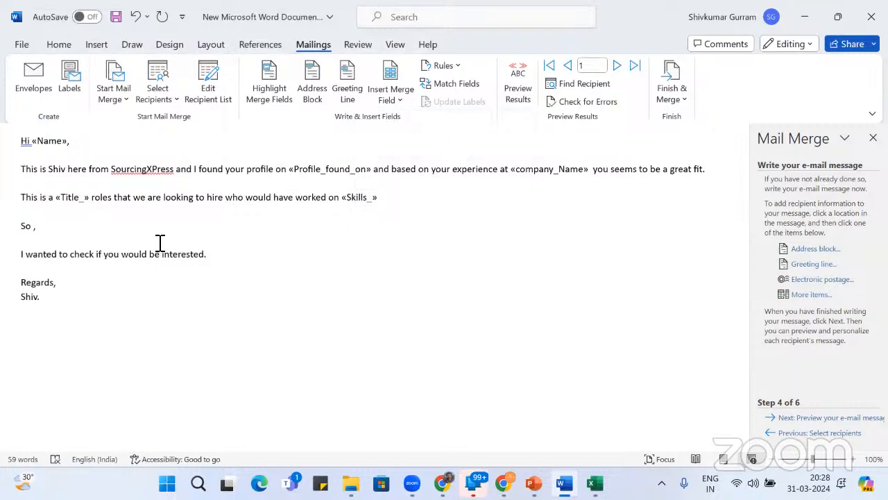
Insert the Name merge field between "So" and the comma, and proceed to previewing the merged e-mail messages
left_click(36, 226)
key("BackSpace")
key("BackSpace")
left_click(809, 295)
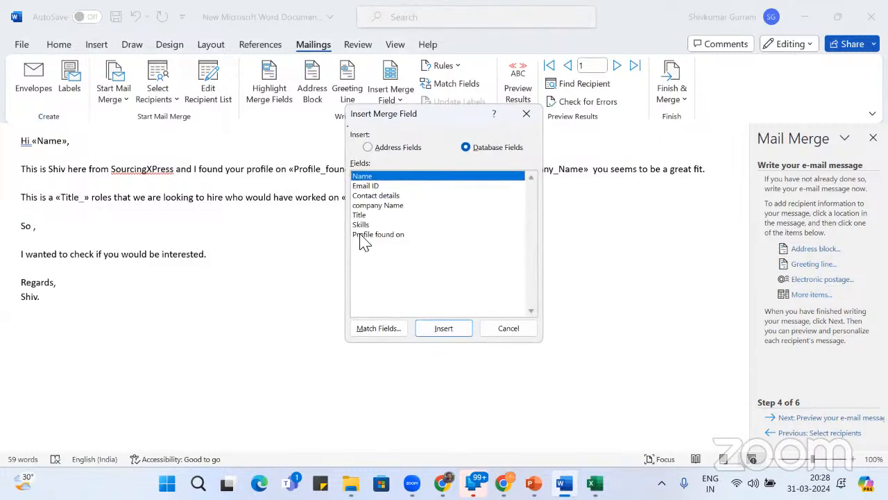
left_click(443, 332)
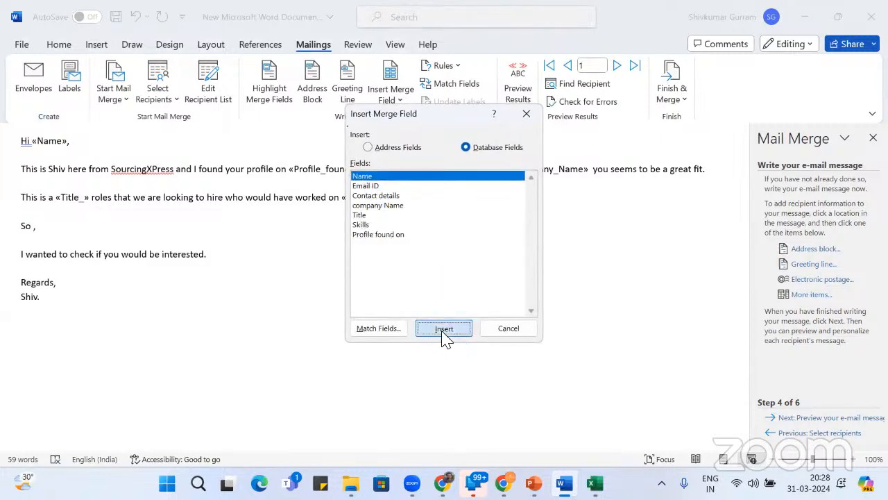
left_click(513, 330)
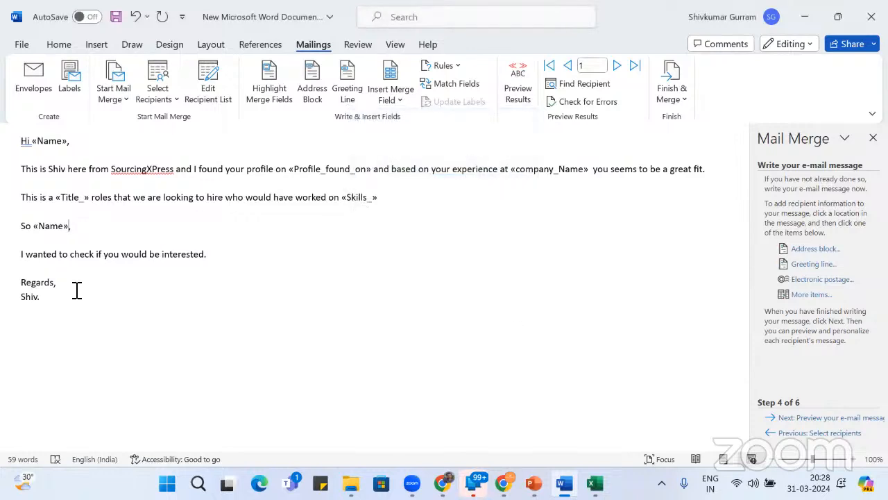
left_click(797, 416)
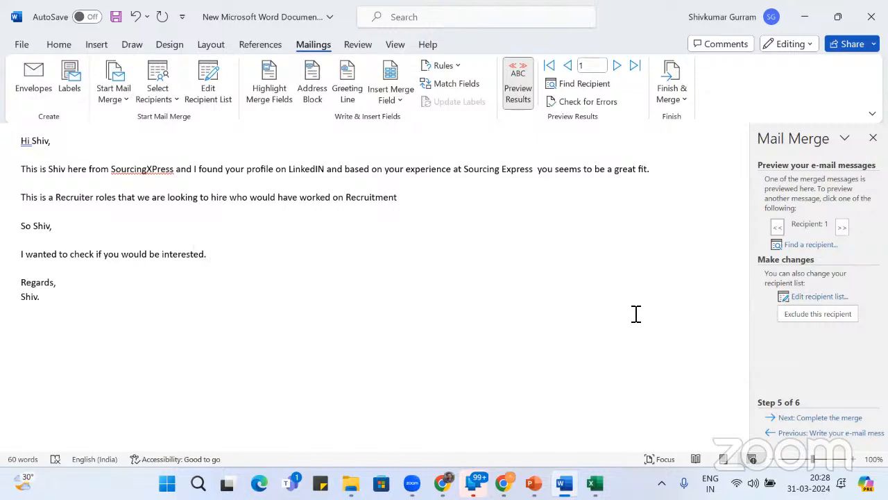
Proceed to completing the merge to electronic mail and address the messages with the Email_ID_ field
left_click(840, 420)
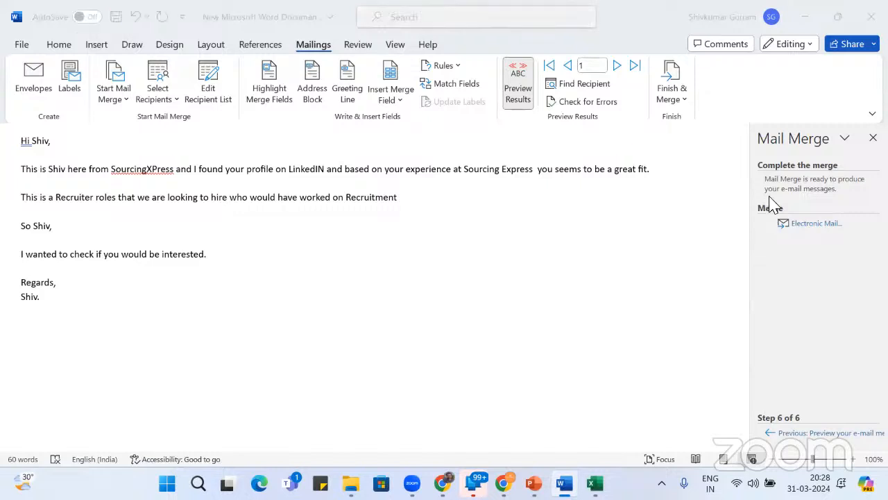
left_click(817, 224)
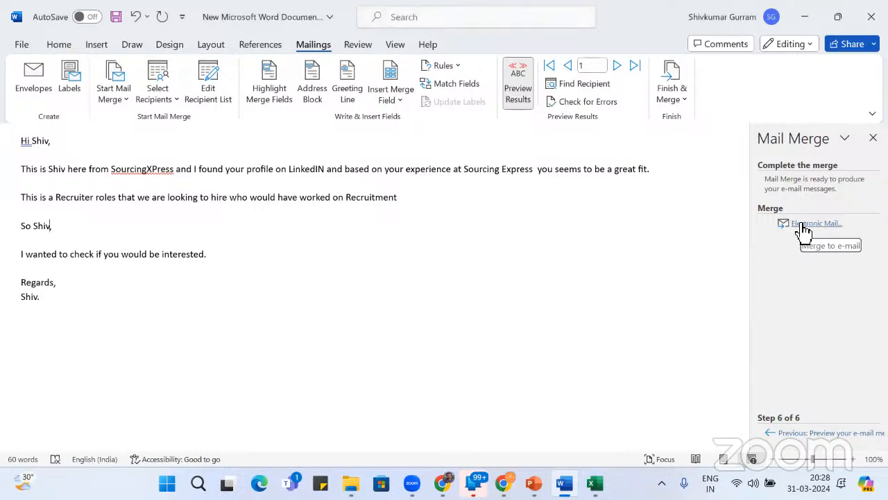
left_click(802, 226)
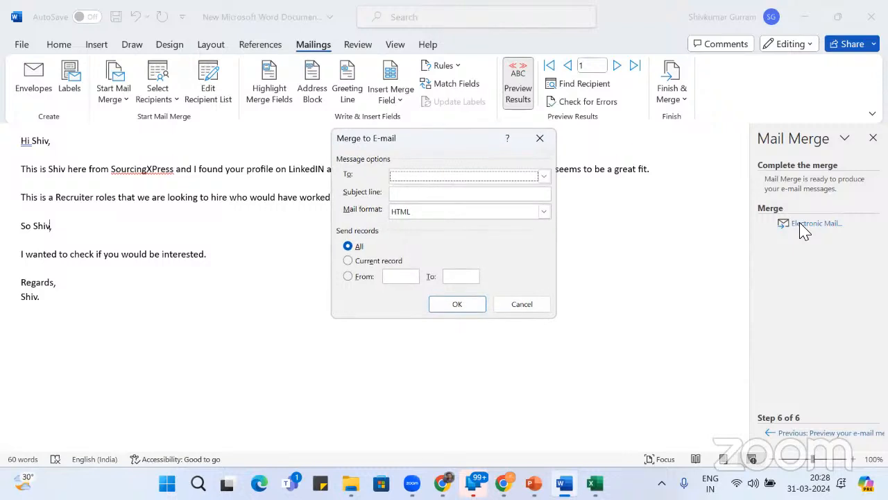
left_click(545, 178)
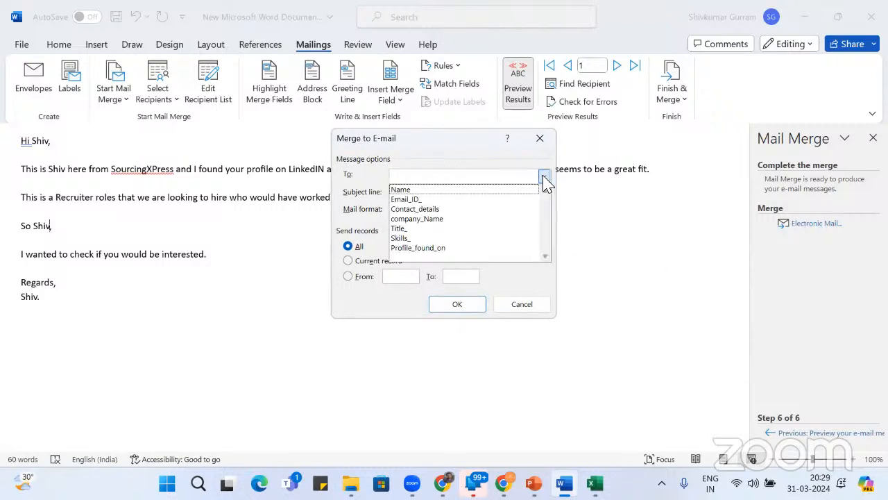
left_click(510, 200)
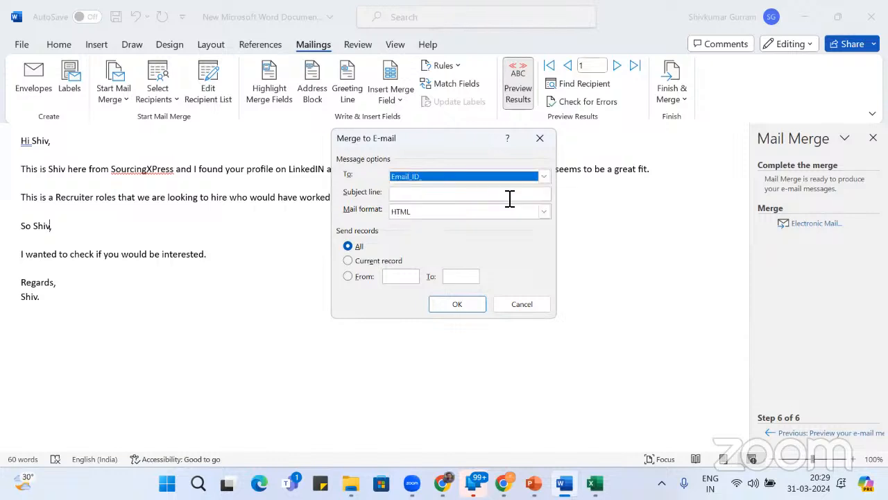
Set the subject line to "We are Calling you" followed by the announcement loudspeaker emoji, and run the e-mail merge for all records
left_click(510, 195)
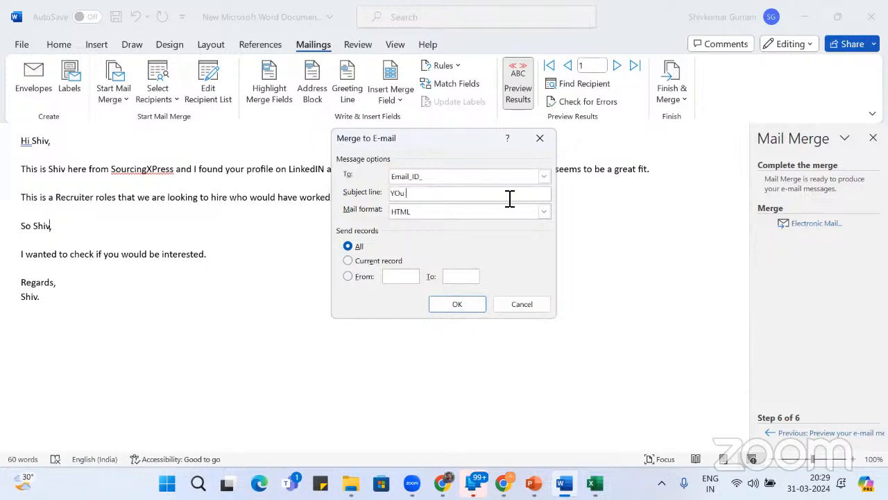
type("We are Calling you")
key("super+period")
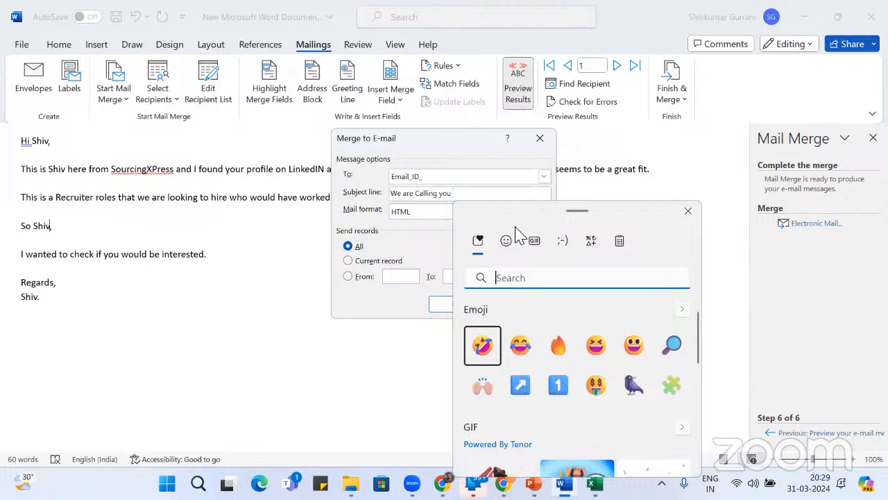
type("annou")
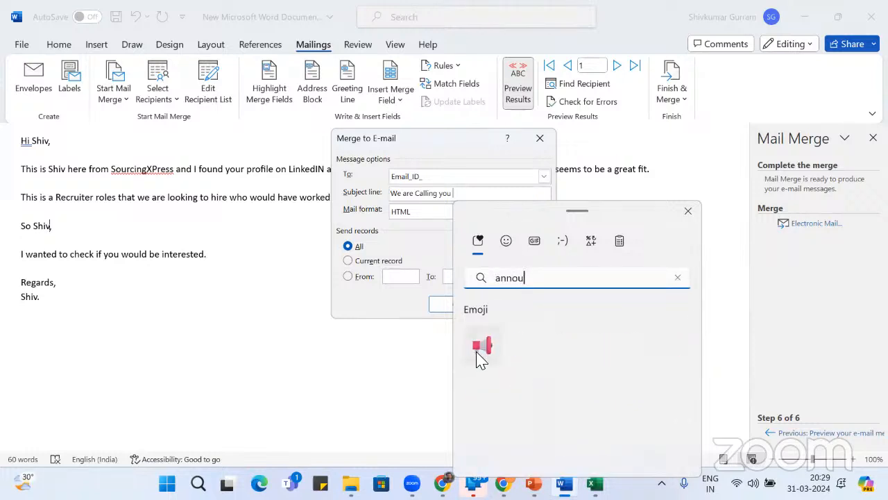
left_click(480, 356)
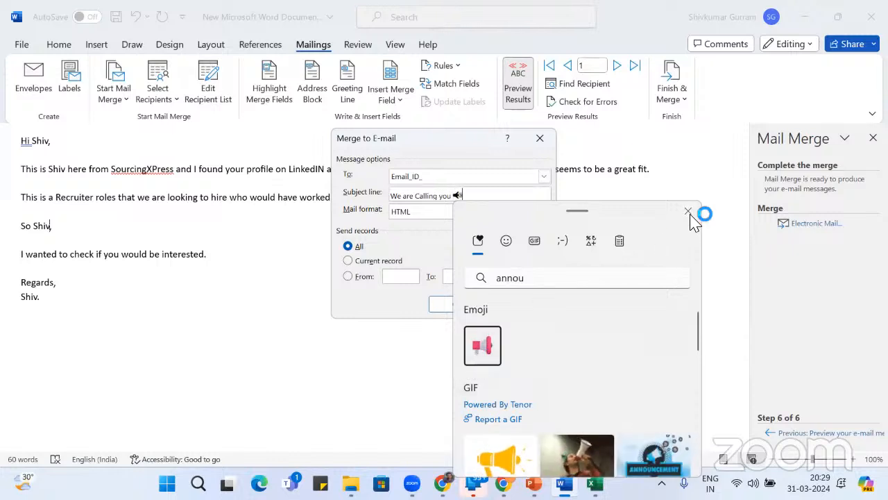
left_click(688, 212)
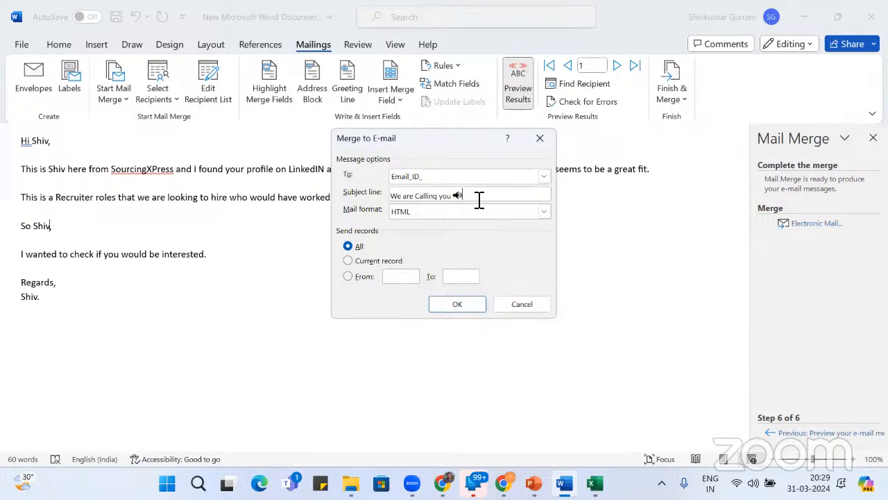
left_click(460, 306)
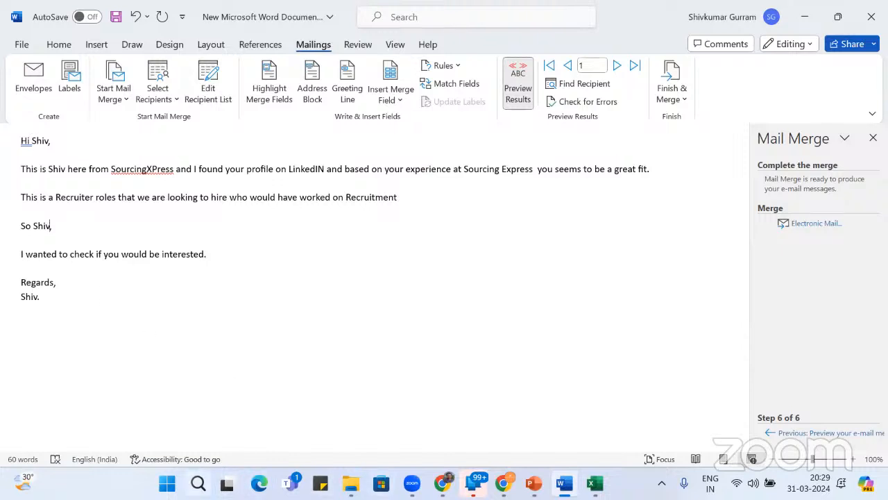
Switch to Outlook (new) and check the Sent Items folder for the merged messages
left_click(198, 484)
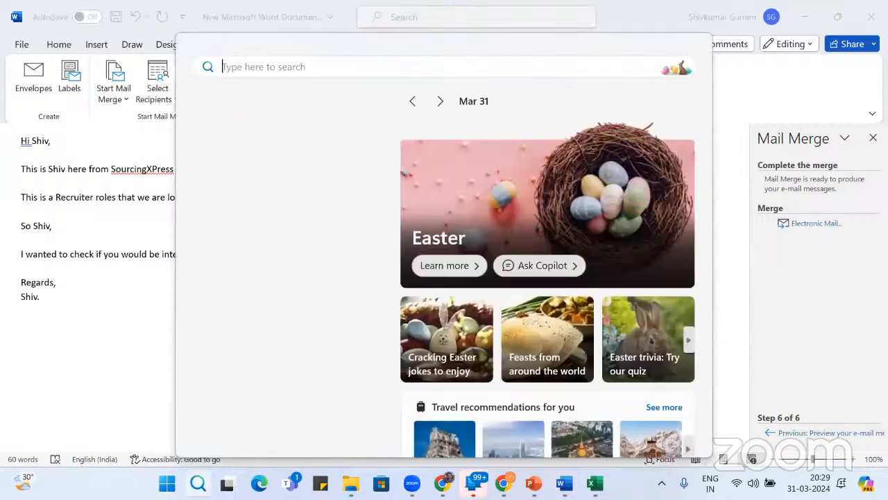
type("outl")
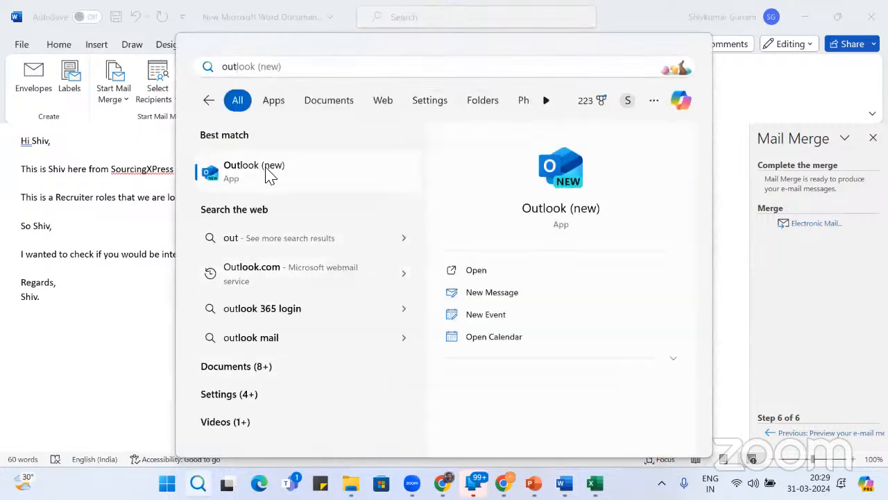
left_click(268, 173)
left_click(269, 175)
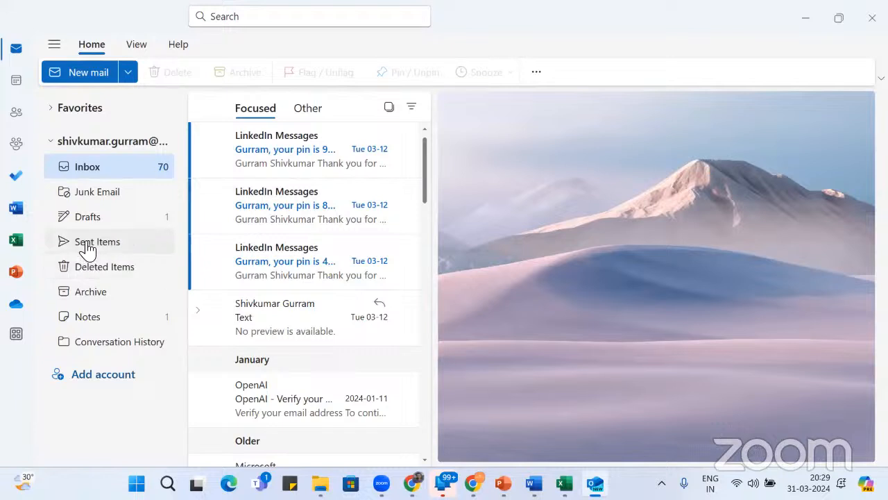
left_click(87, 248)
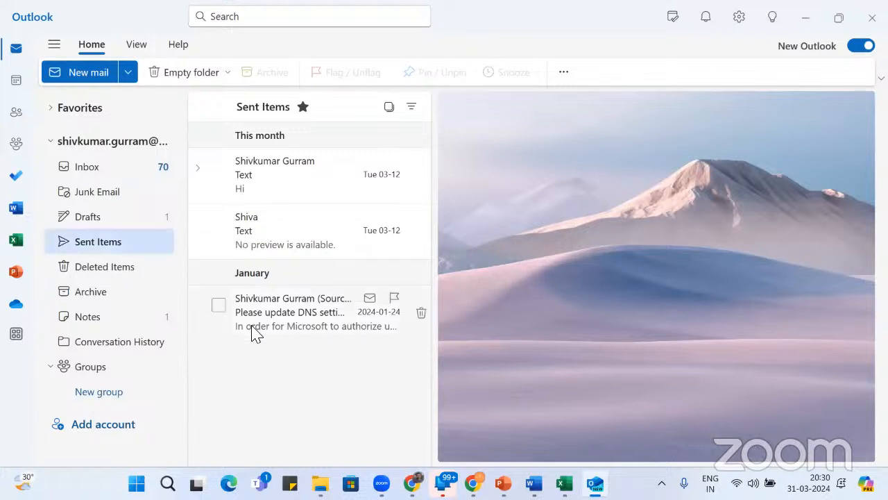
double_click(253, 180)
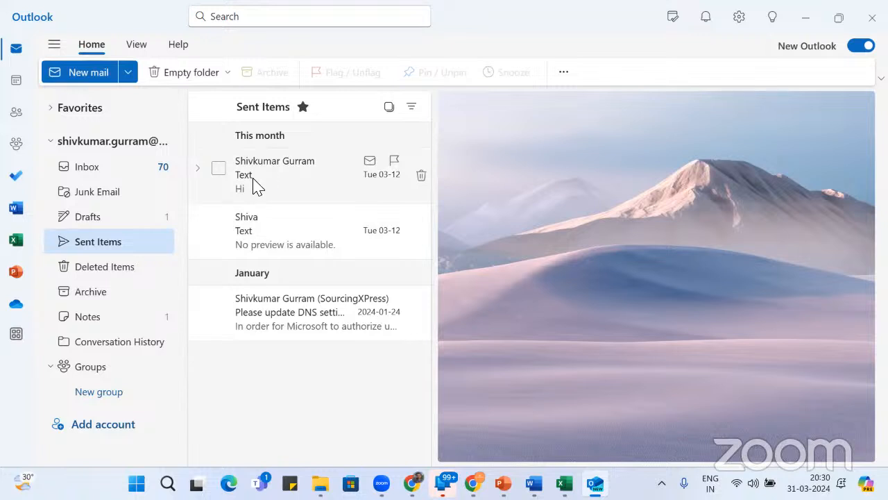
left_click(122, 245)
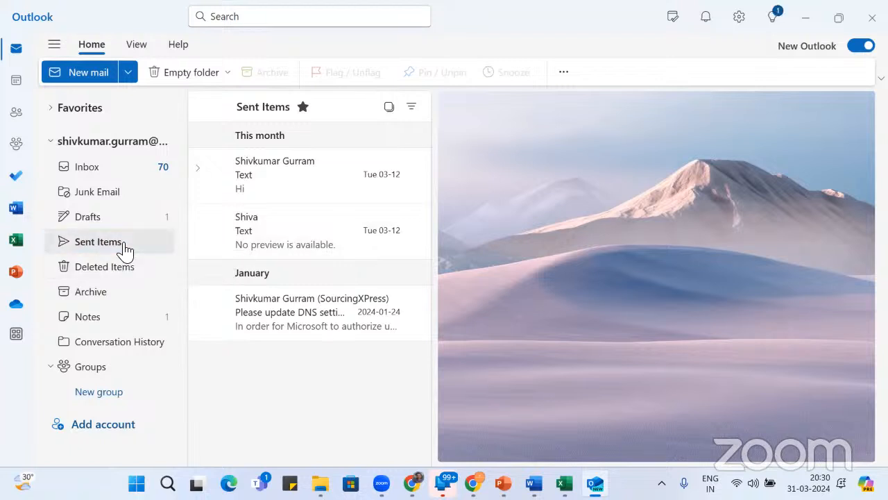
Delete the two March entries with the subject "Text" from Sent Items
left_click(200, 174)
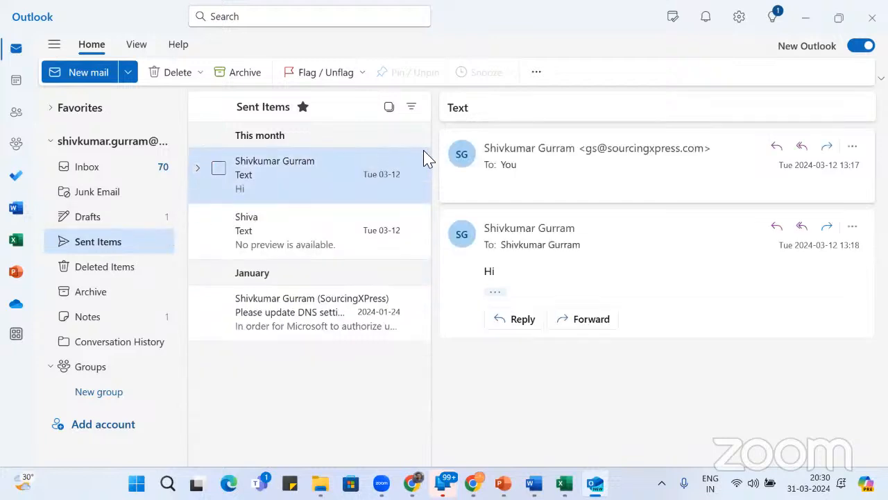
left_click(421, 177)
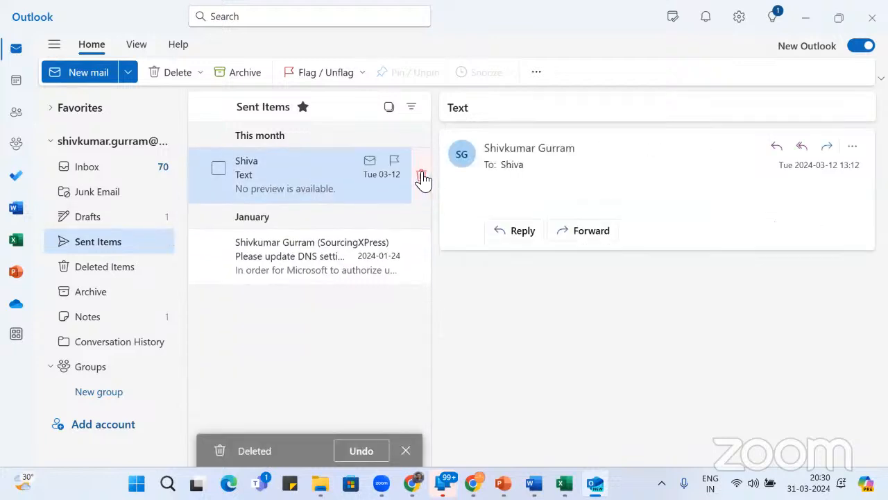
left_click(423, 181)
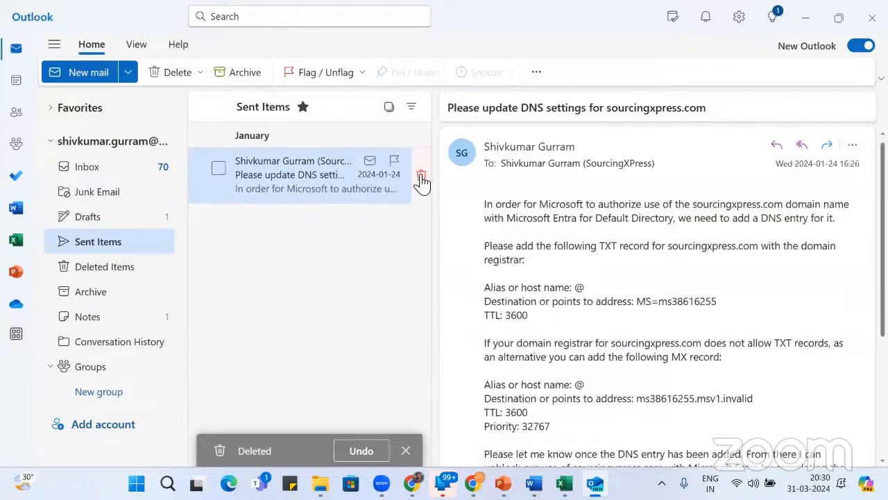
Recheck the Inbox and Sent Items for the merged messages, and return to the Word document
left_click(89, 170)
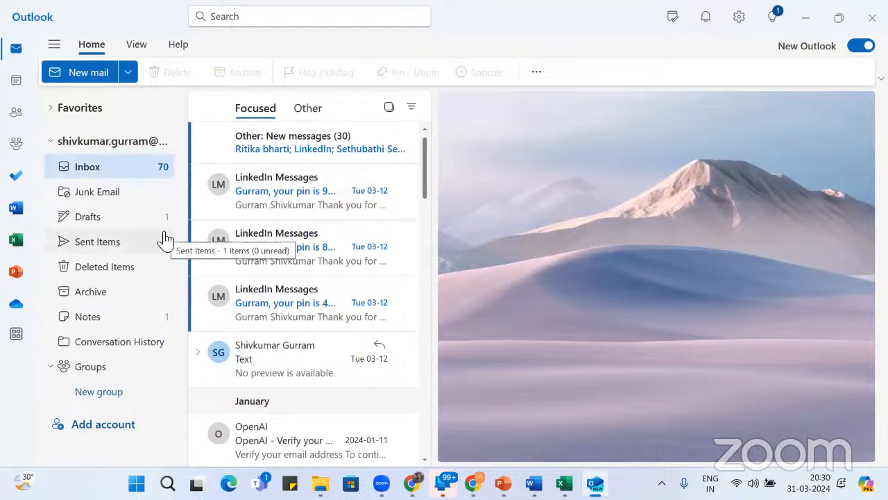
left_click(117, 245)
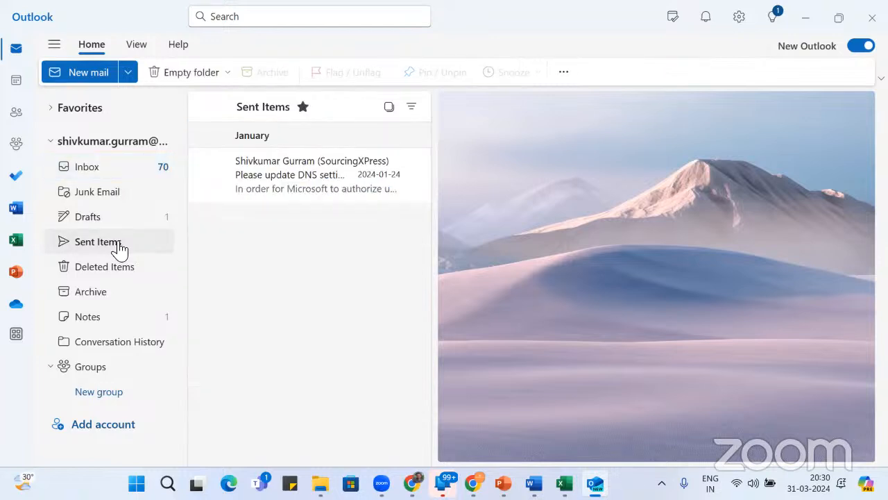
left_click(813, 19)
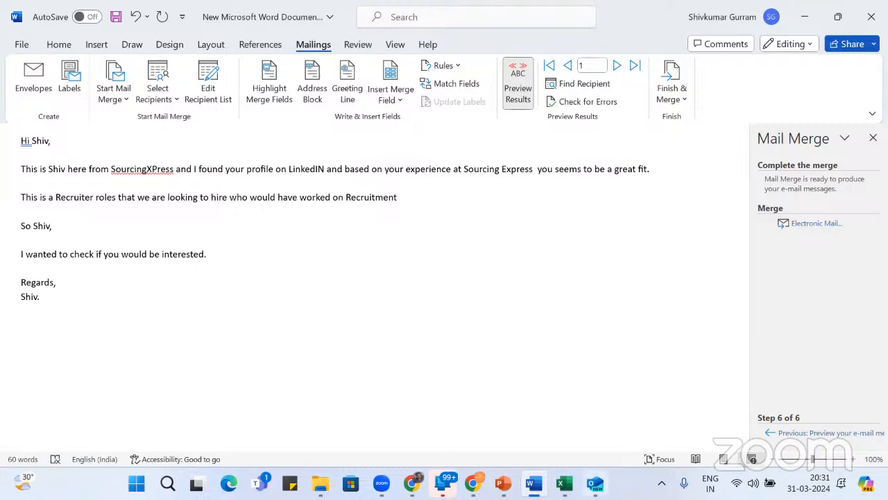
left_click(595, 483)
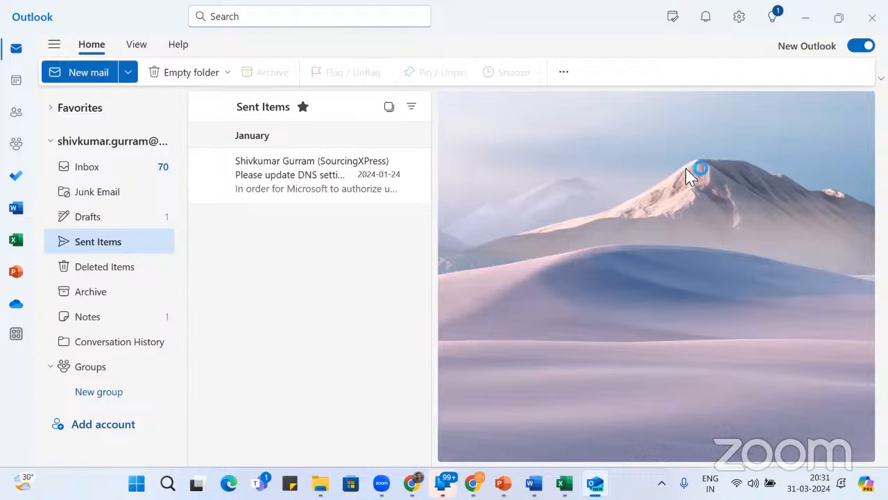
left_click(807, 18)
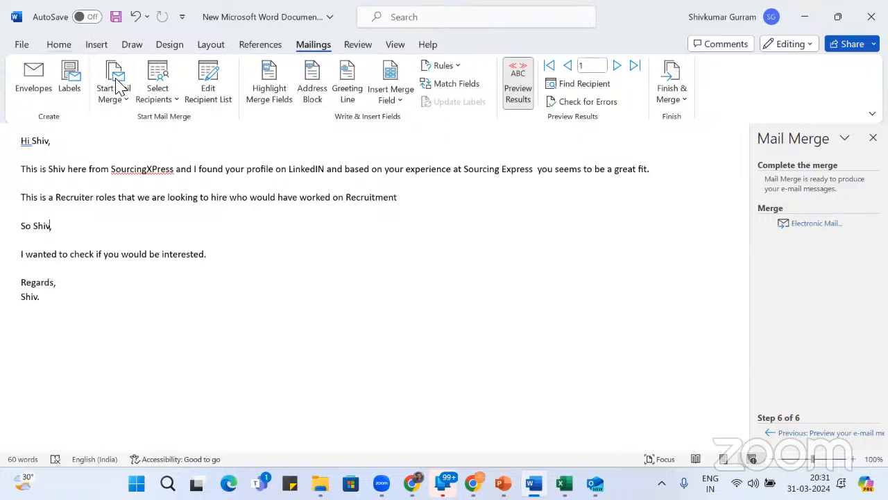
Close the Word merge document without saving its changes
left_click(59, 44)
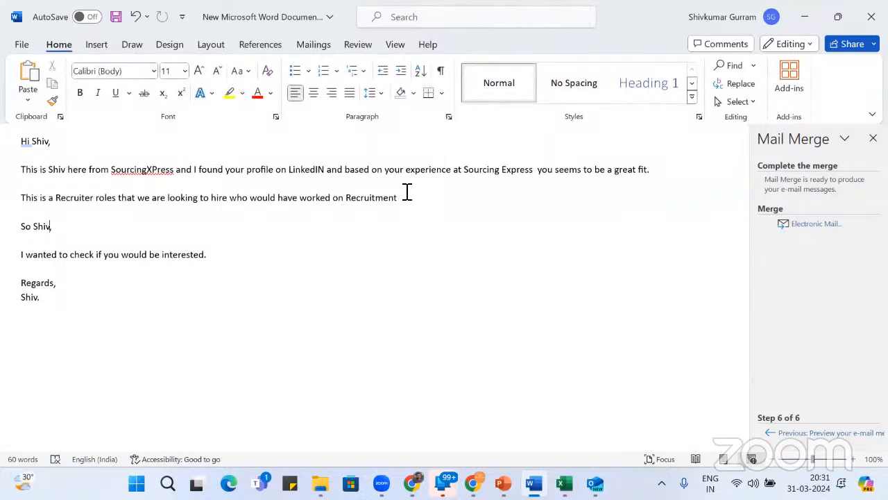
left_click(420, 79)
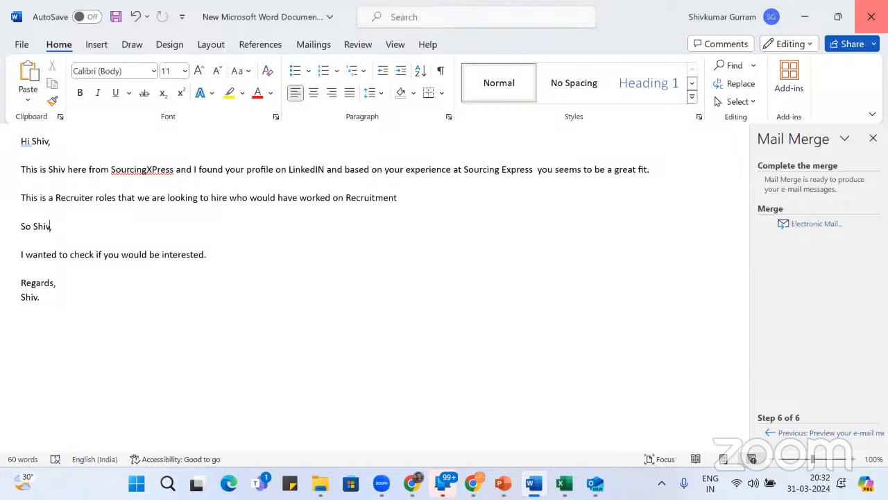
left_click(871, 17)
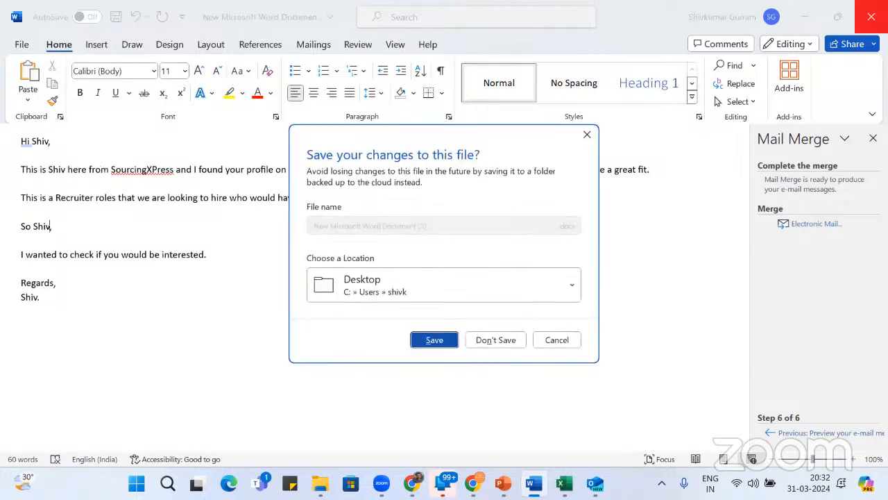
left_click(491, 353)
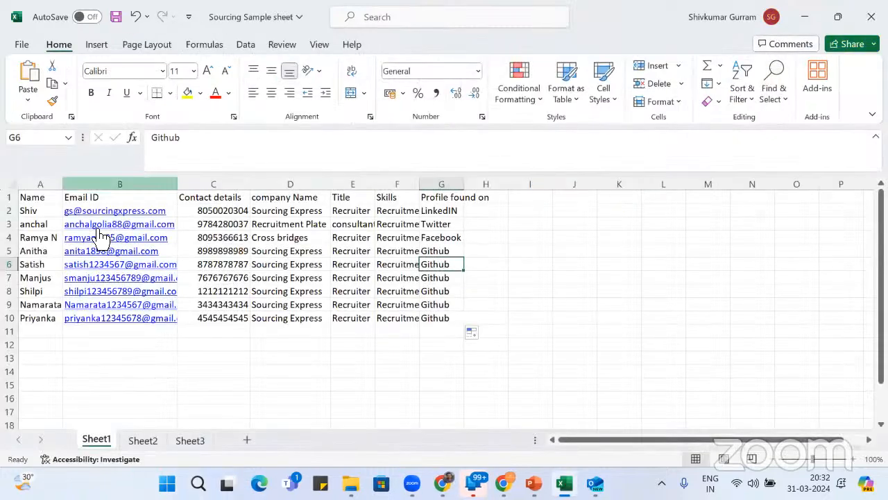
Select the Name and Email ID columns of Sheet1 in turn, and close the Sourcing Sample sheet workbook with its changes saved
left_click_drag(32, 198, 38, 315)
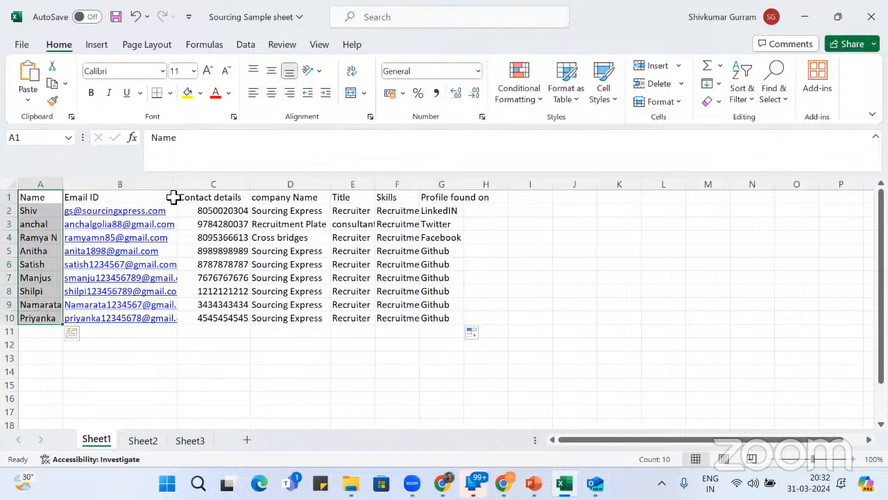
left_click_drag(174, 198, 174, 321)
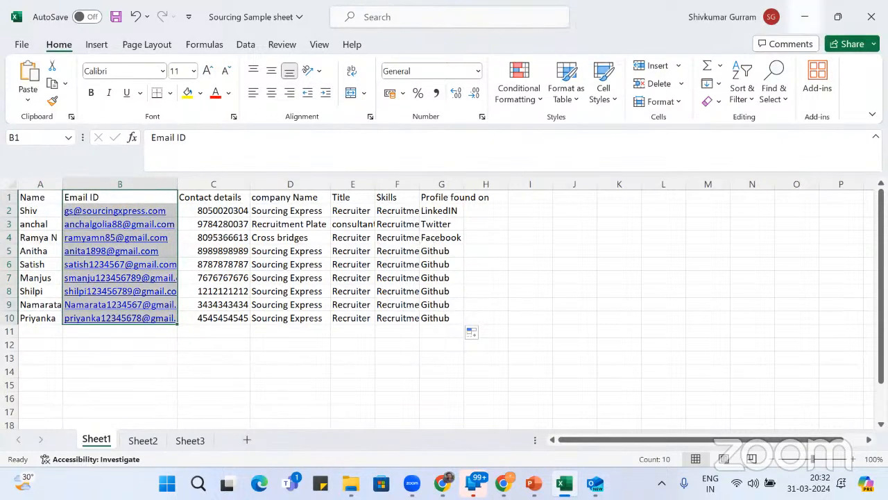
left_click(872, 17)
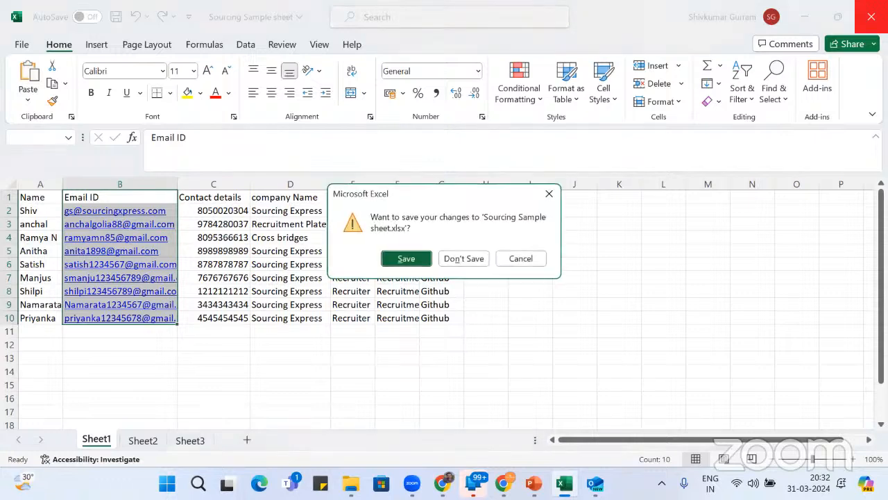
left_click(406, 258)
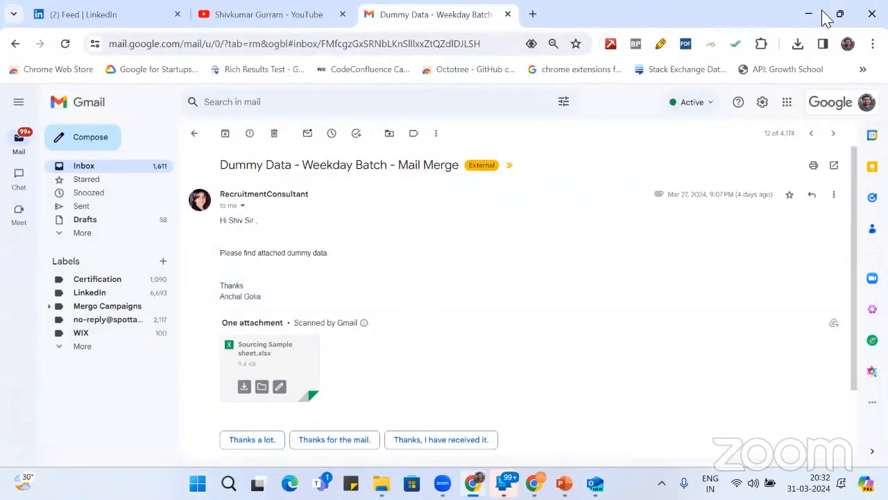
Minimise the Gmail browser window and open the blank New Microsoft Word Document (3) from the desktop
left_click(817, 15)
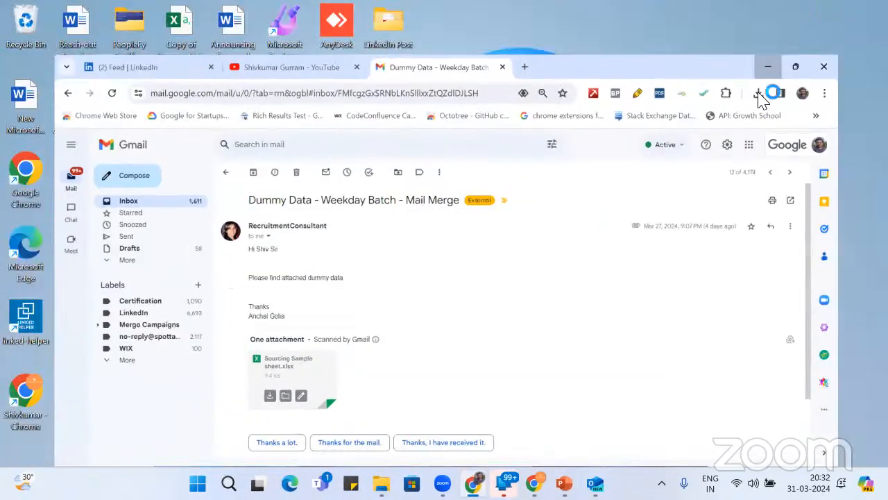
double_click(544, 97)
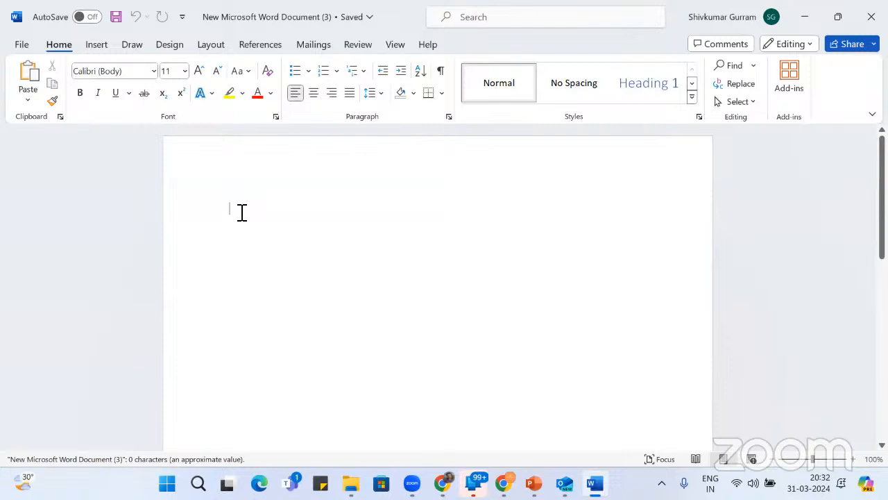
Write the greeting "Hi ," at the start of the document, leaving space before the comma, and begin a new paragraph
type("Hi TRhis")
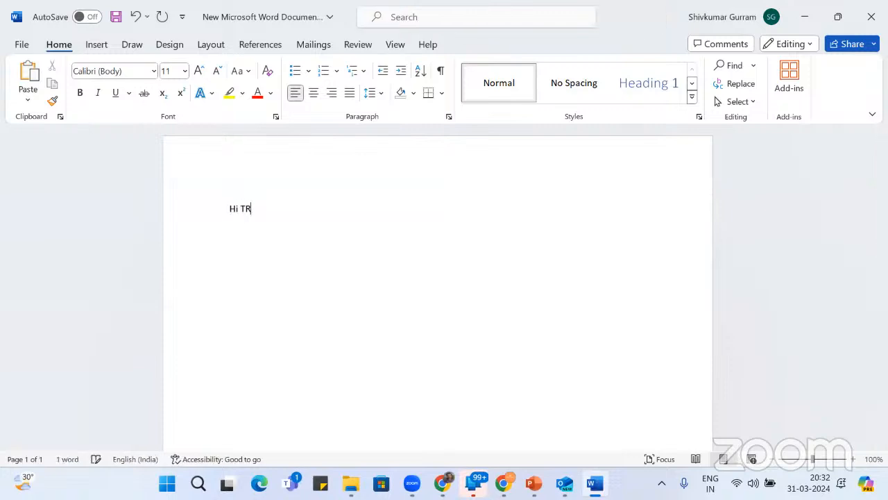
key("BackSpace")
key("BackSpace")
key("BackSpace")
key("BackSpace")
key("BackSpace")
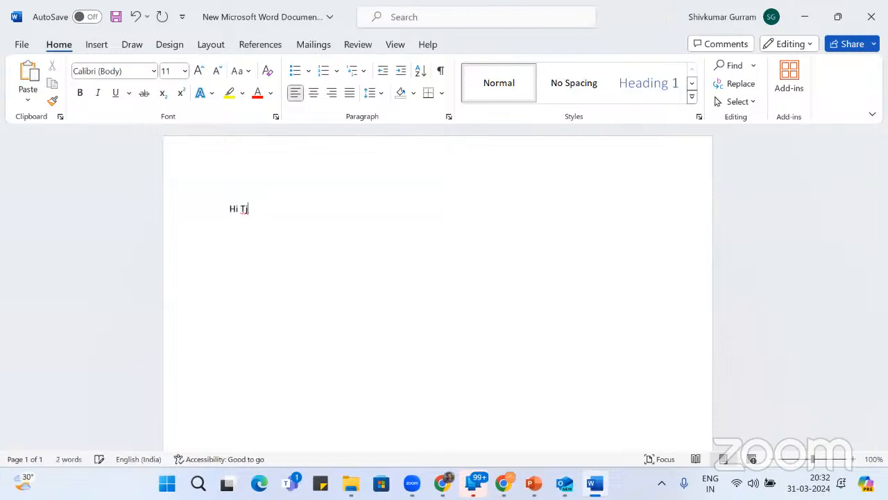
type("his is")
key("BackSpace")
key("BackSpace")
key("BackSpace")
key("BackSpace")
key("BackSpace")
key("BackSpace")
key("BackSpace")
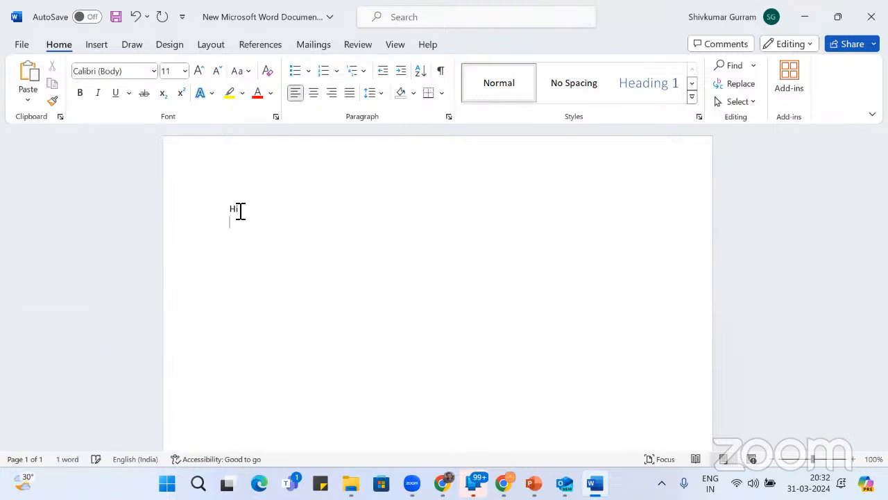
type(",")
key("Return")
key("Return")
Begin the body with "This is", the sender's first name and "from SourcingXPress. I happen to see your profile on"
type("This is Shiv from")
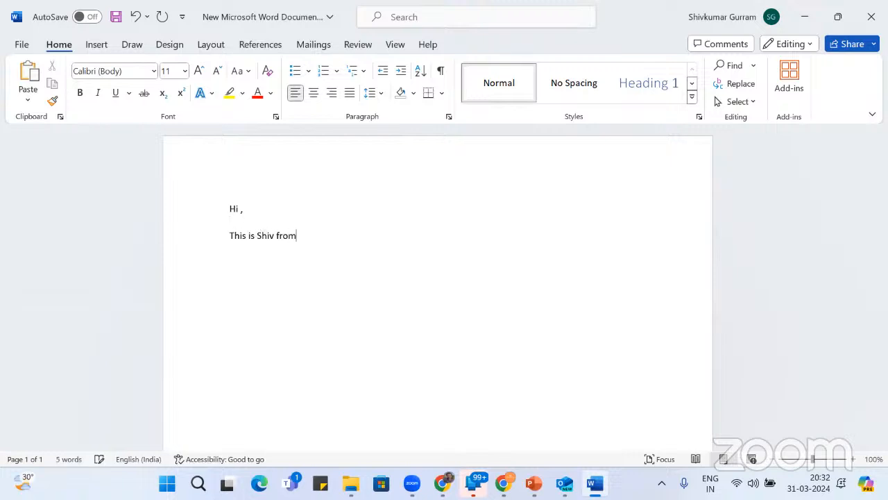
type(" SourcingXPress")
key("BackSpace")
type(". I ")
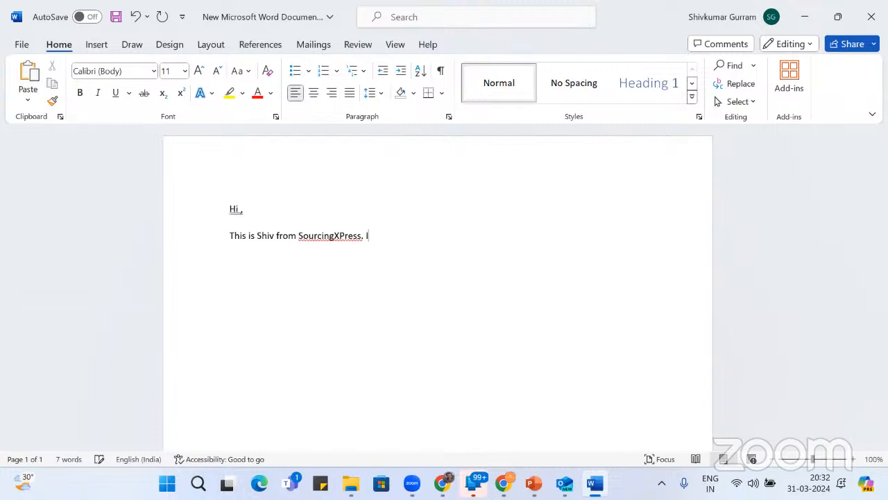
type("happen to see ")
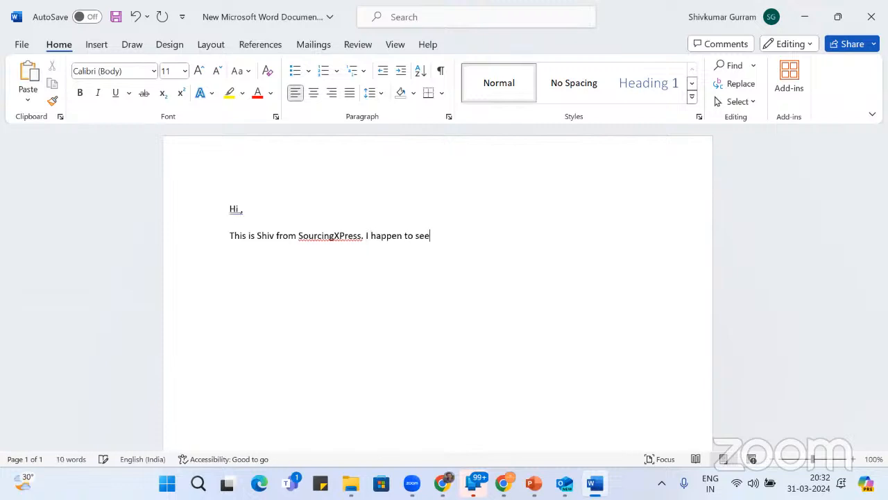
type("your profile on")
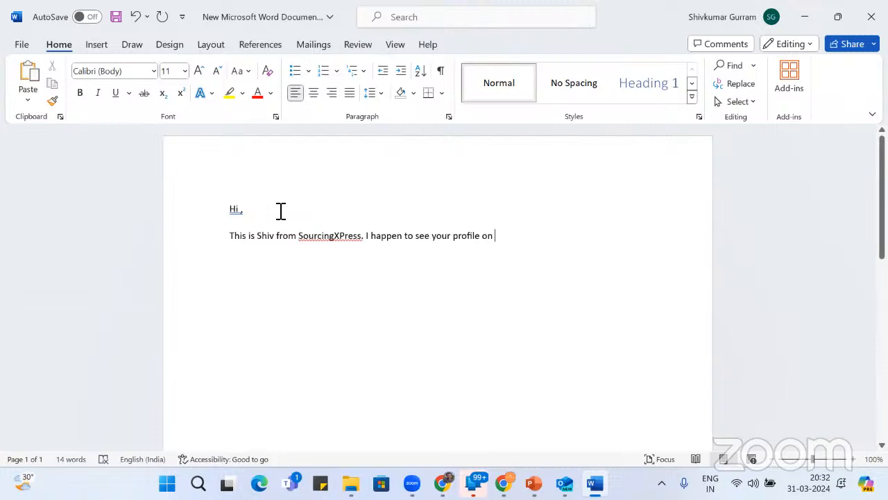
Complete the sentence with "and based on you experience at you seem s to be a great fit.", leaving gaps after "on" and "at"
type("and based")
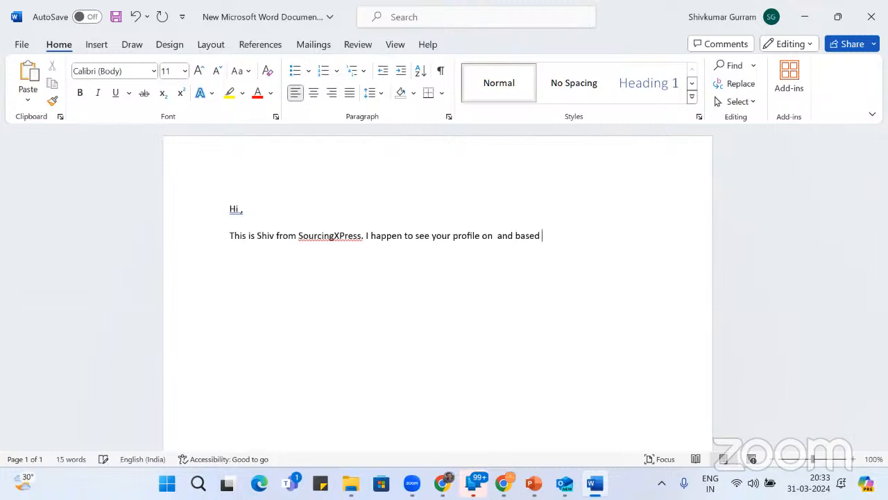
type(" on")
type("you experience ")
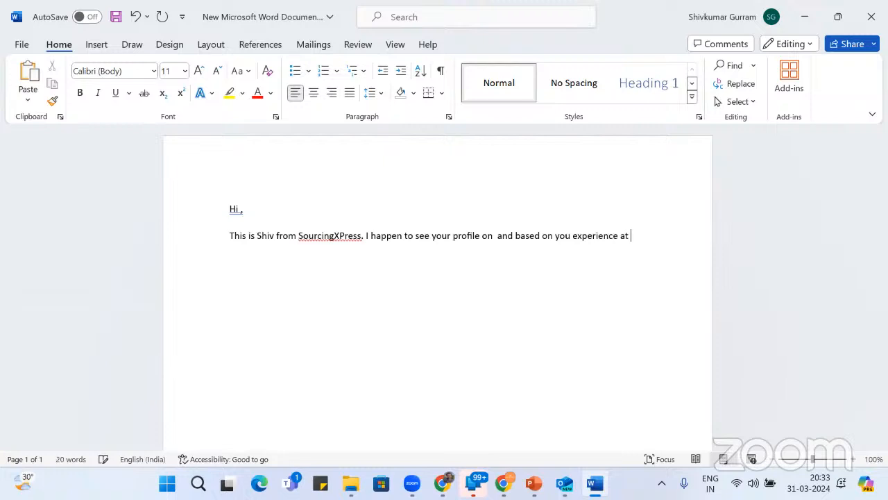
type("at you seeme")
key("BackSpace")
key("BackSpace")
type("s to be the")
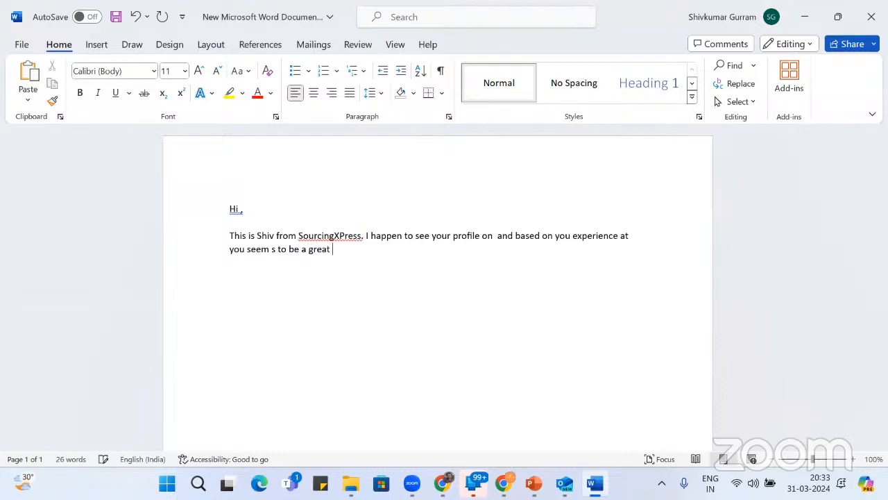
type(".  ")
Add the separate lines "So ," and "Please let me know if you would be interested?" below the first paragraph
type("So ,  ")
type("Please le")
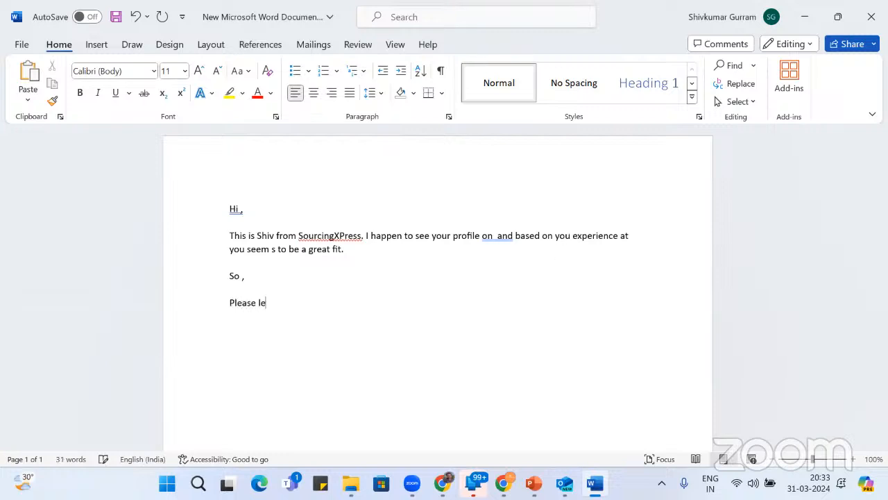
type("t me kmnow")
key("BackSpace")
key("BackSpace")
key("BackSpace")
key("BackSpace")
type("now if you woyuld")
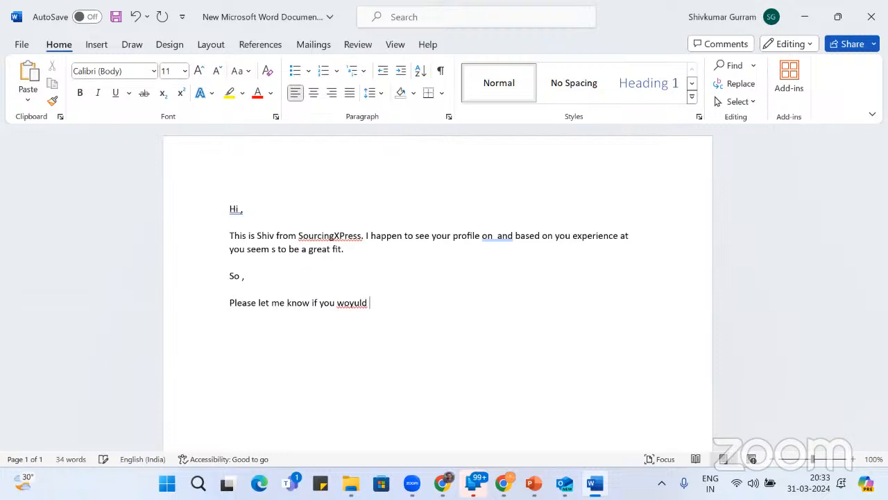
key("BackSpace")
key("BackSpace")
key("BackSpace")
key("BackSpace")
type("uld ")
type("be intereste")
type("ed?")
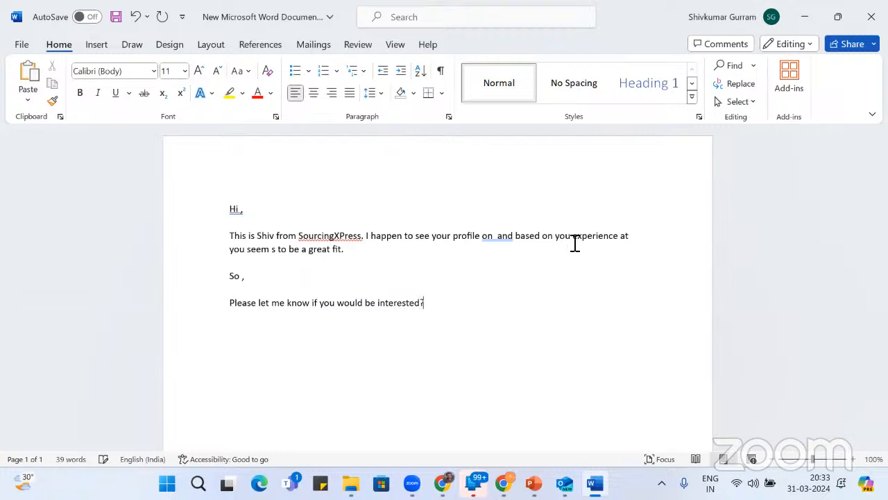
Close the message with "Regards," and the sender's first name on the line below
key("Return")
type("Regards,")
key("shift+Return")
type("Shiv.")
Start the step-by-step mail merge wizard for E-mail messages using the current document, and advance to recipient selection
left_click(313, 50)
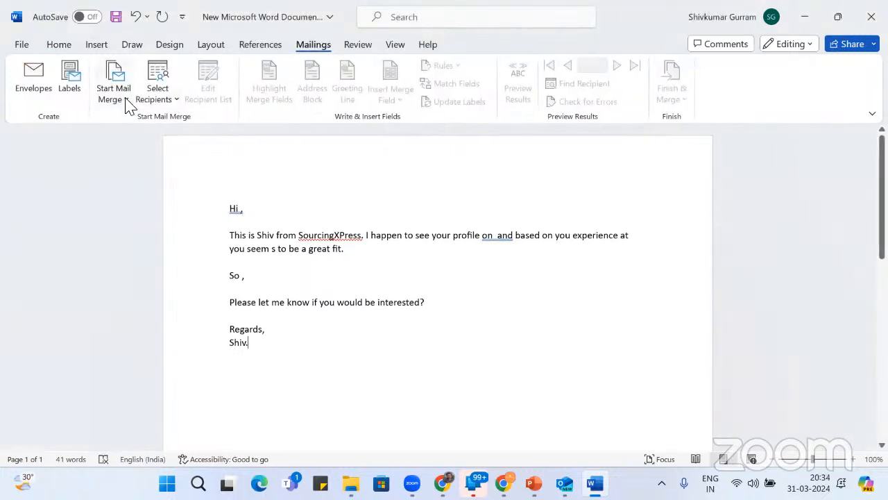
left_click(125, 99)
left_click(149, 250)
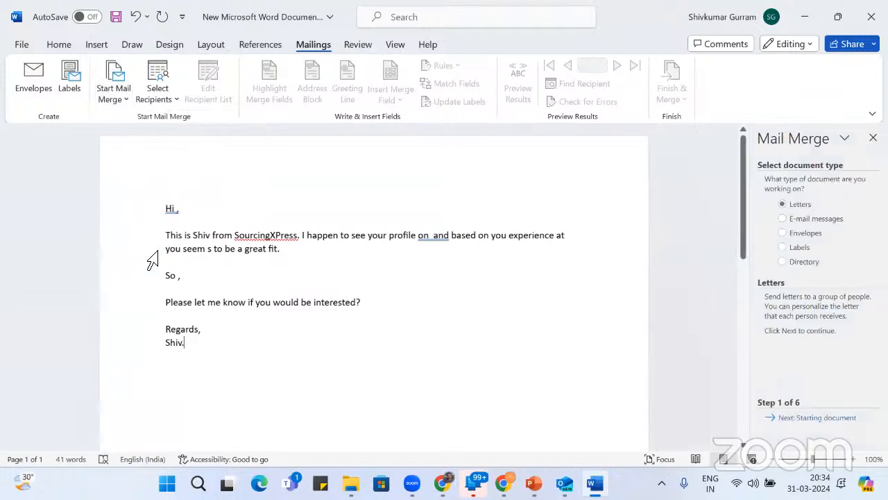
left_click(783, 219)
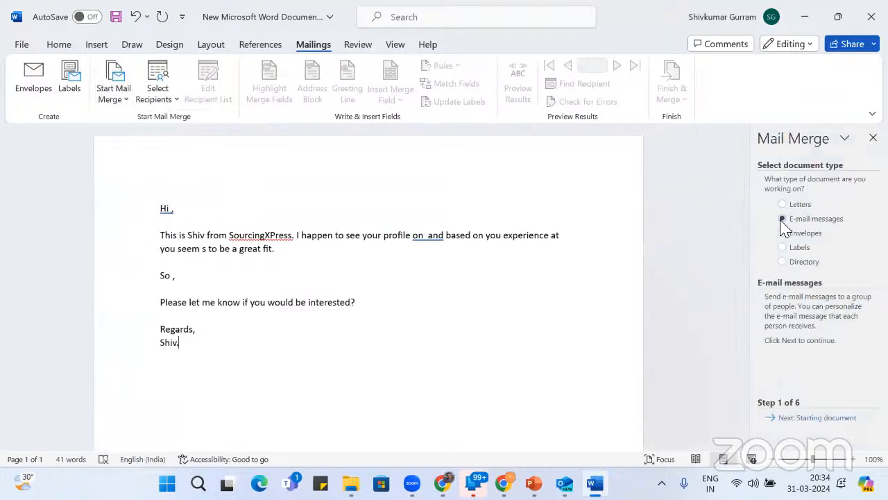
left_click(828, 420)
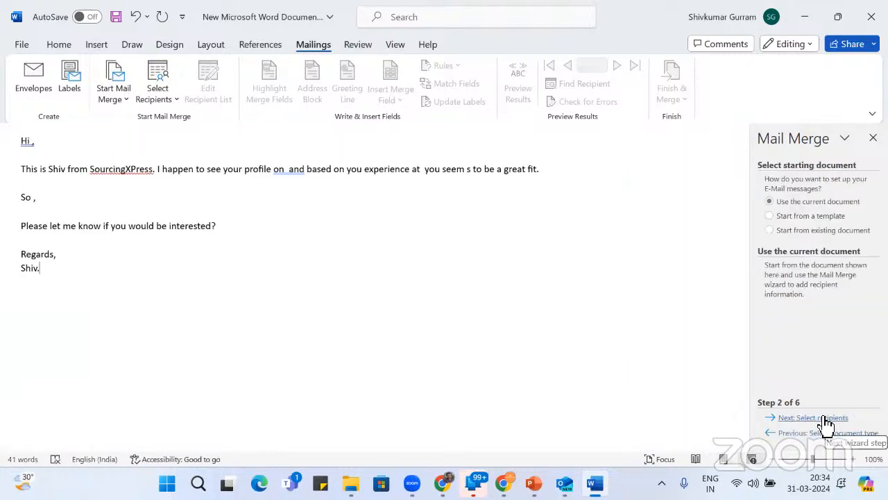
left_click(819, 419)
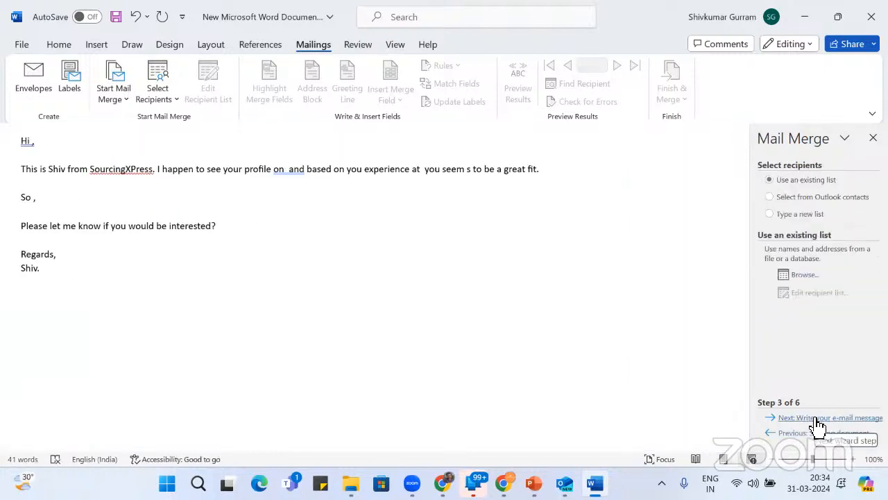
Load the Sourcing Sample sheet workbook from Downloads as the existing recipient list and accept all its recipients
left_click(804, 276)
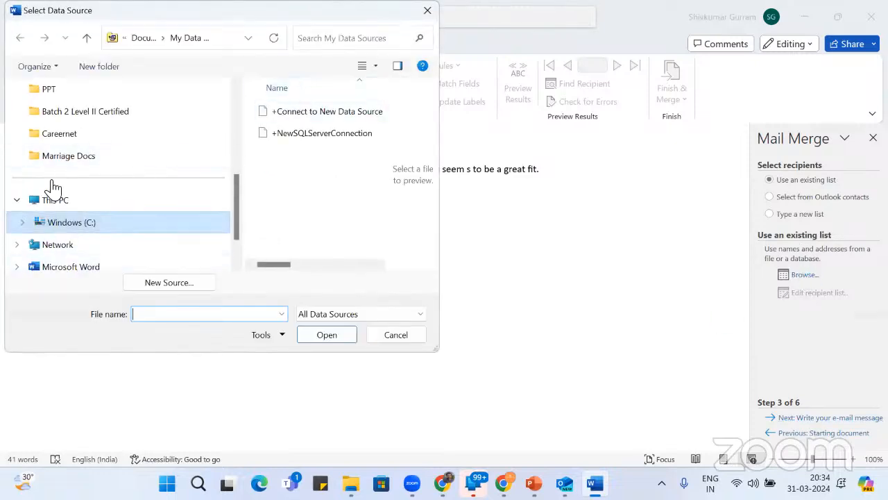
scroll(65, 111, "up", 10)
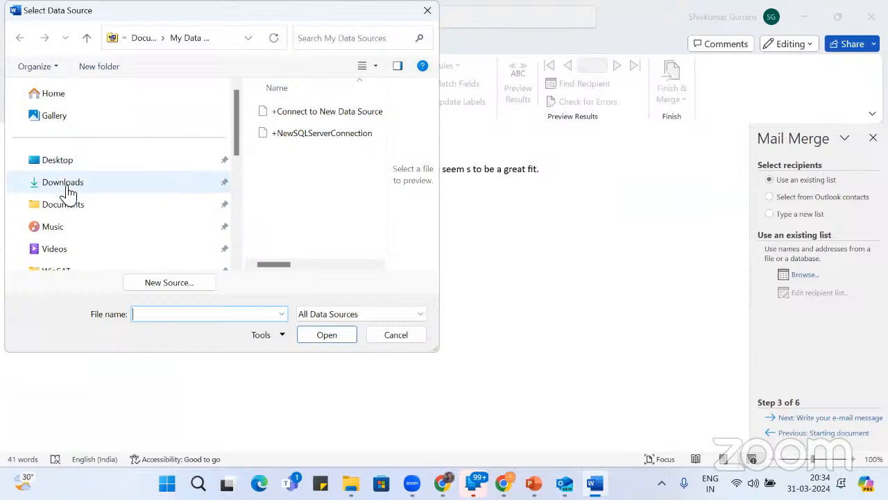
left_click(64, 185)
left_click(311, 118)
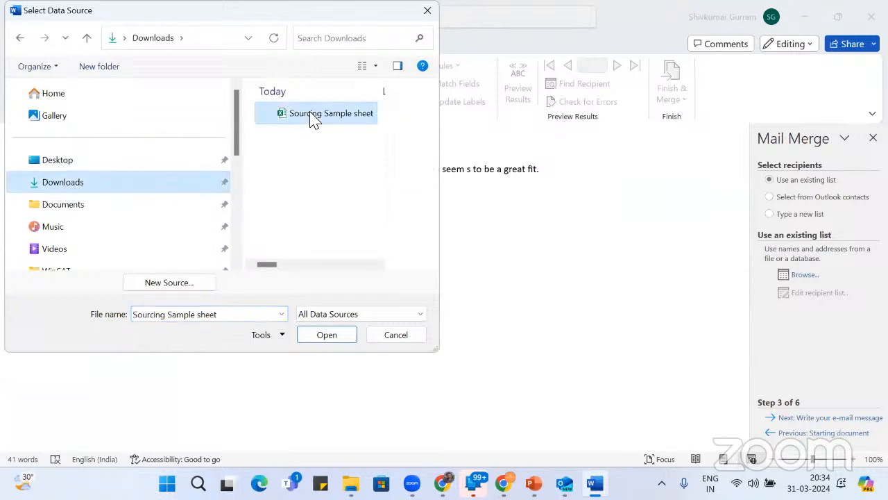
left_click(337, 339)
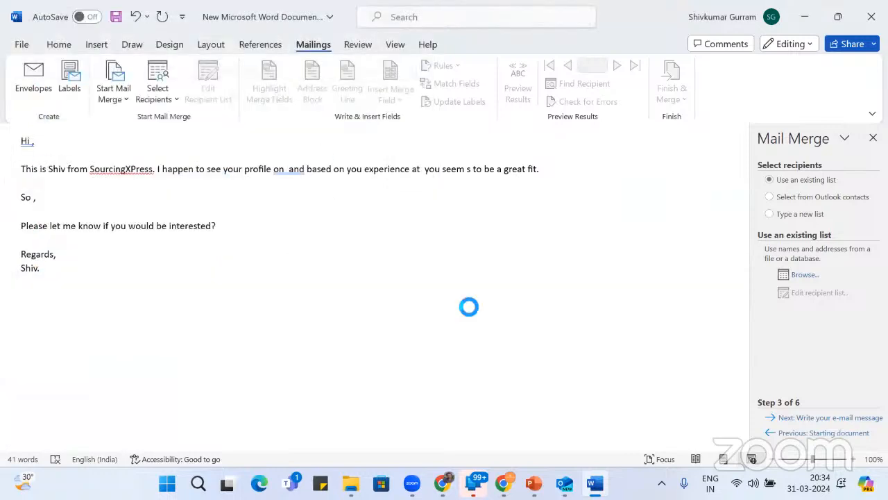
left_click(511, 293)
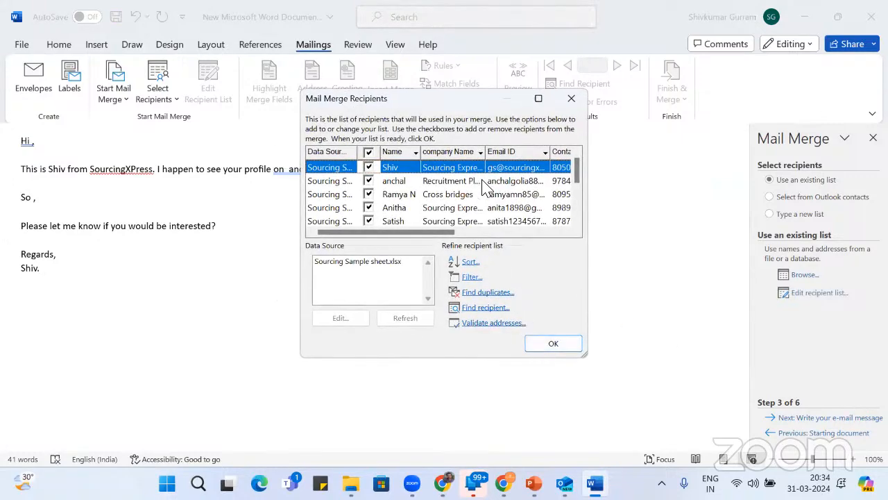
left_click(550, 342)
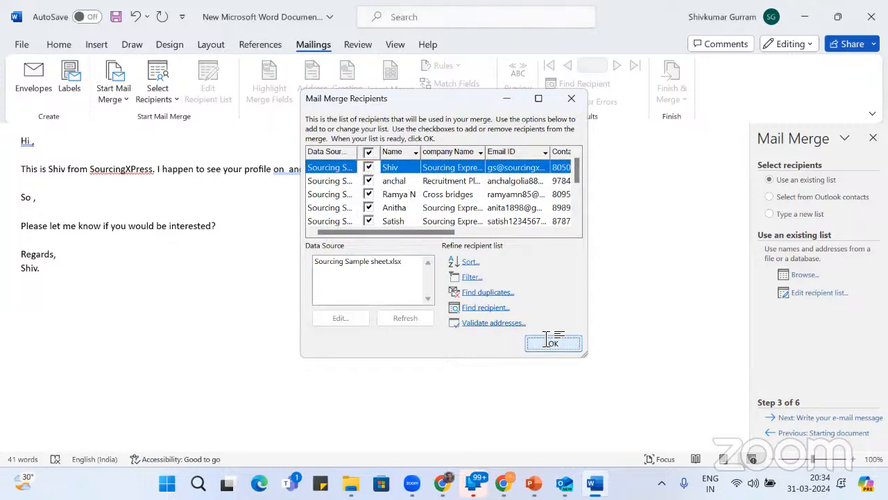
Advance to writing the e-mail message and insert the Name merge field between "Hi" and the comma
left_click(843, 419)
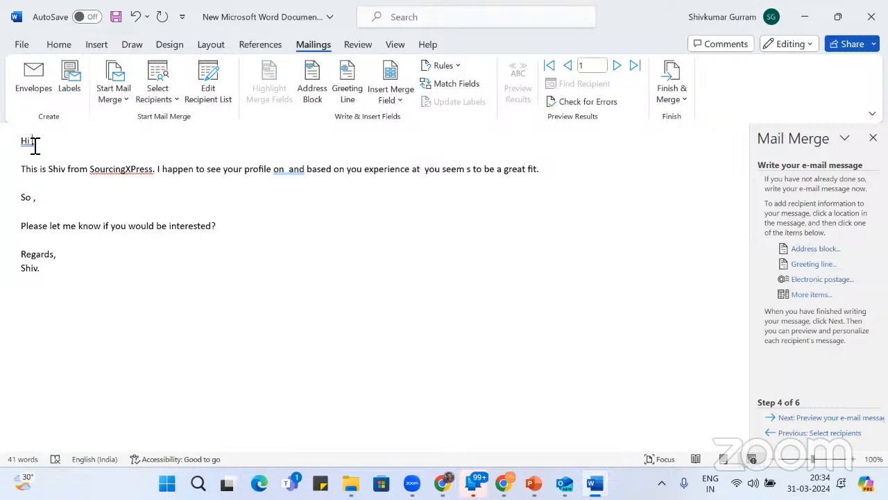
left_click(812, 295)
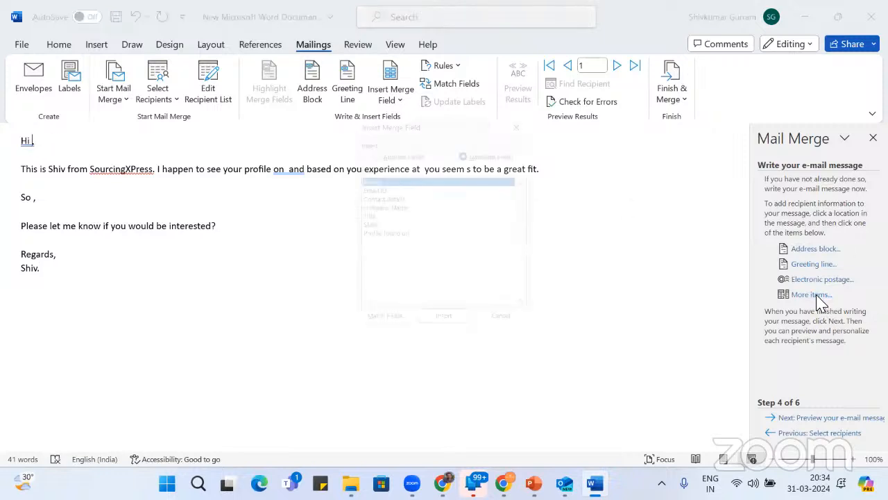
left_click(448, 329)
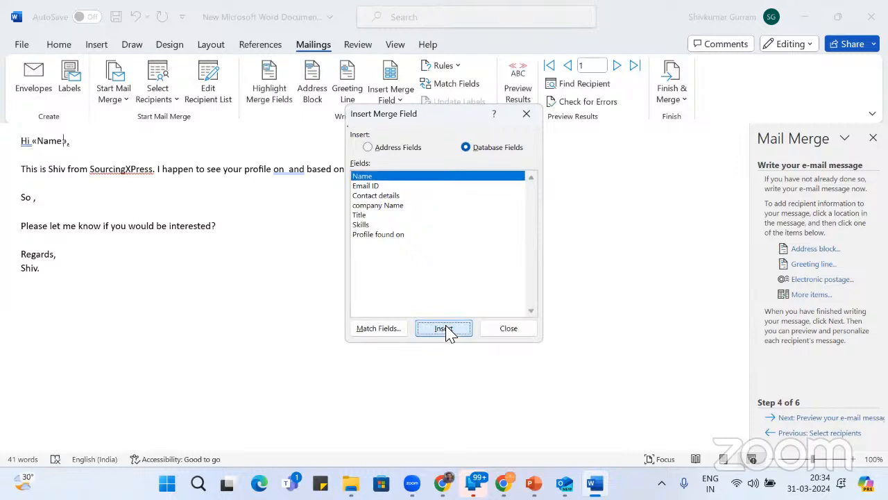
left_click(489, 330)
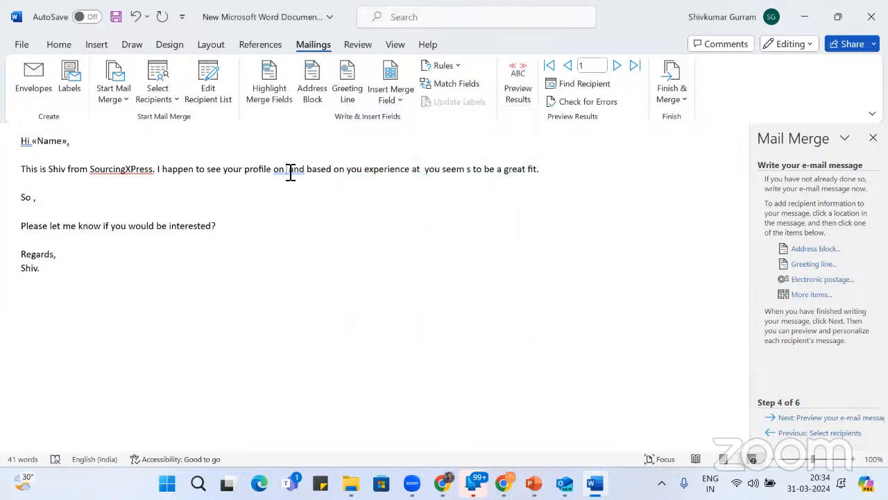
Insert the Profile found on merge field after "I happen to see your profile on"
left_click(813, 296)
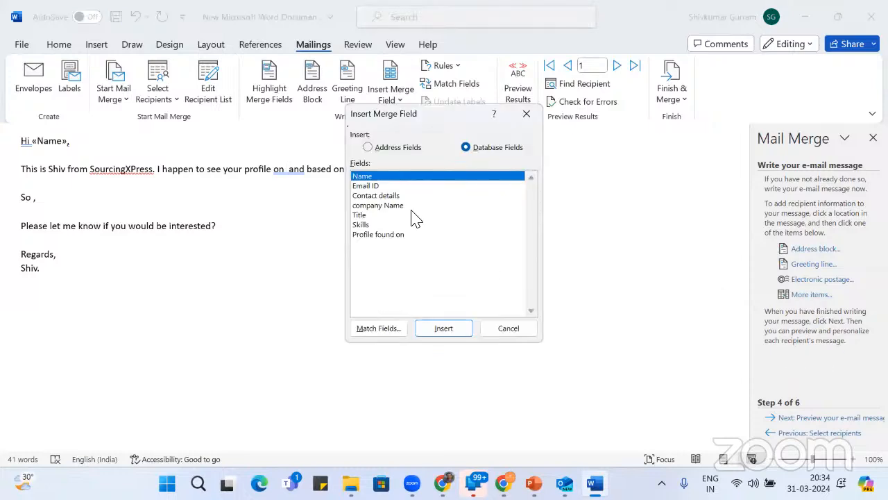
left_click(379, 235)
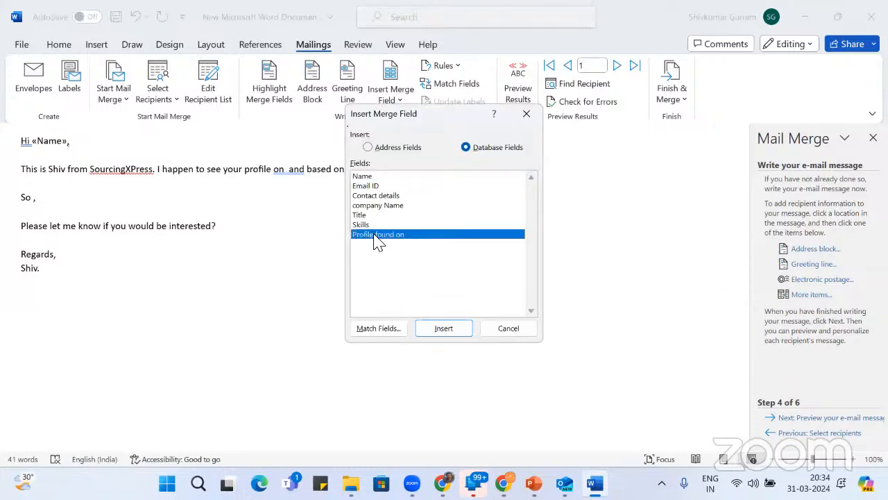
left_click(454, 338)
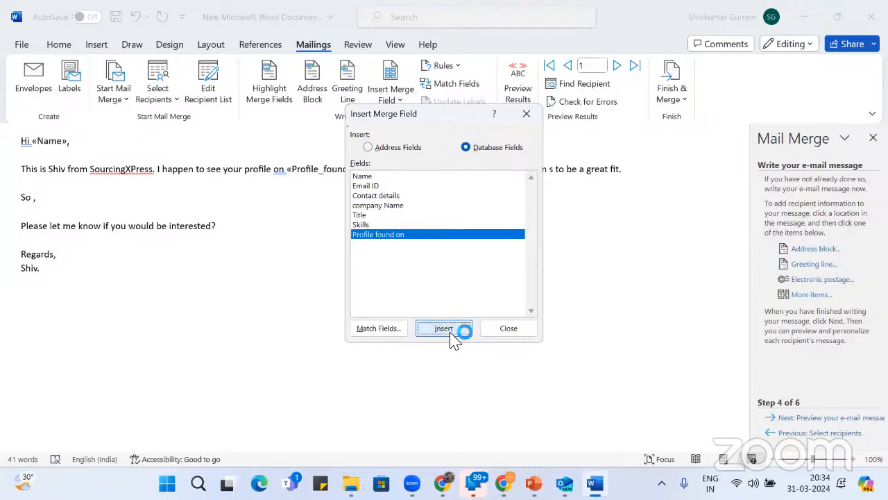
left_click(509, 328)
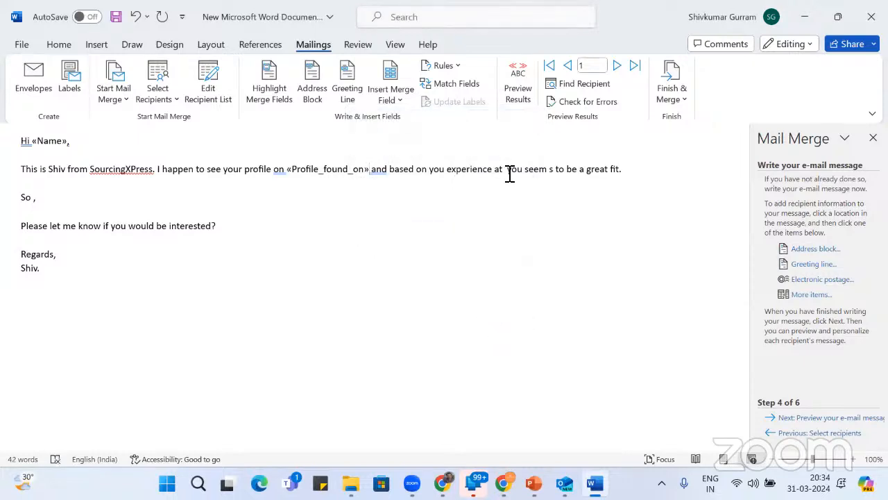
Insert the company Name merge field after "based on you experience at"
left_click(811, 295)
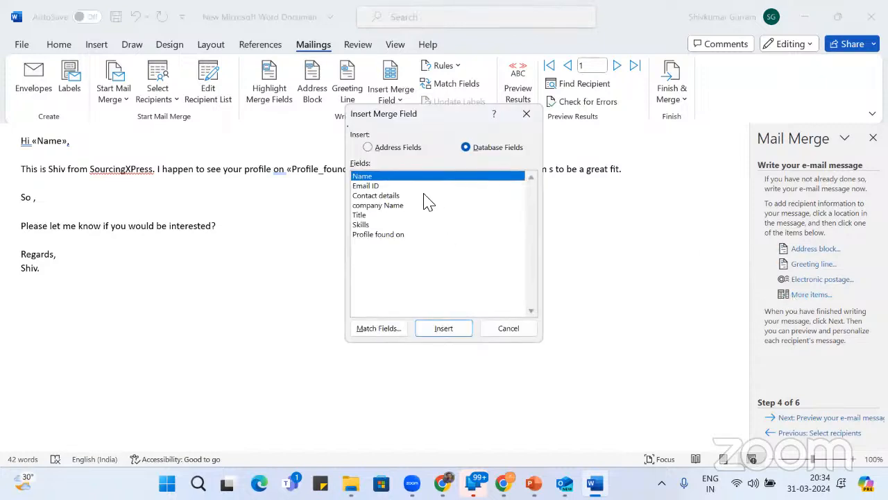
left_click(398, 214)
left_click(397, 206)
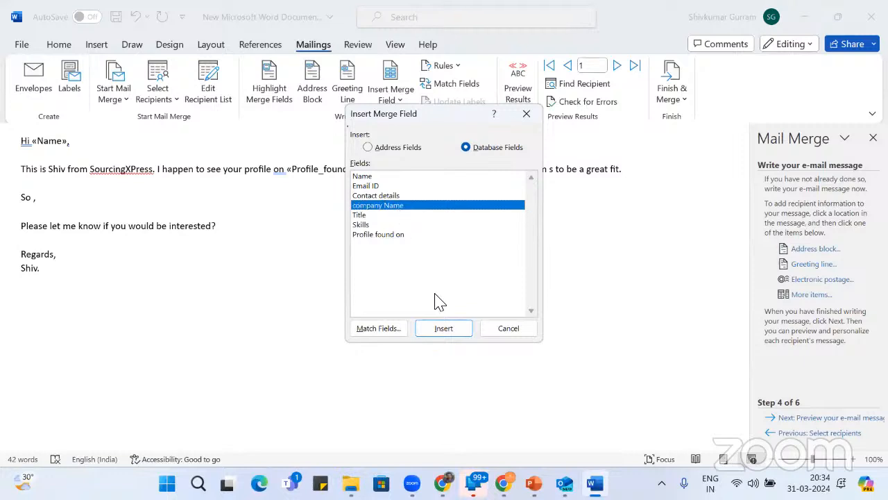
left_click(444, 328)
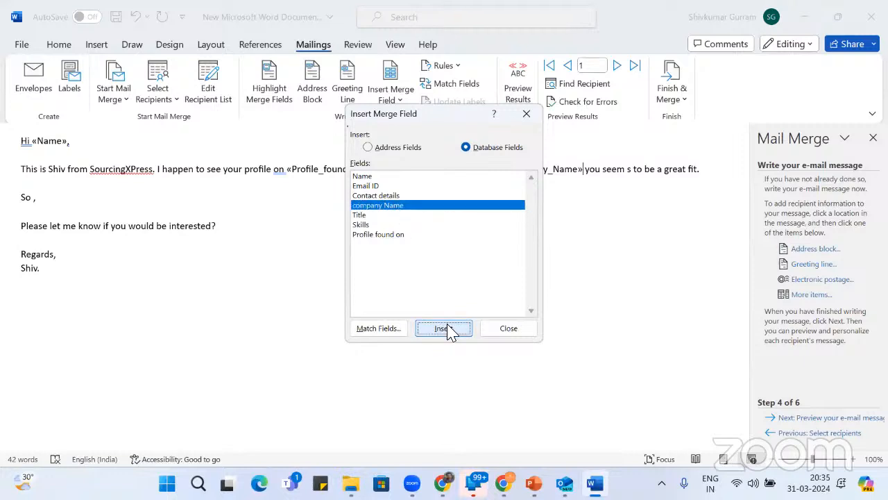
Insert the Name merge field between "So" and the comma in the e-mail message
left_click(508, 329)
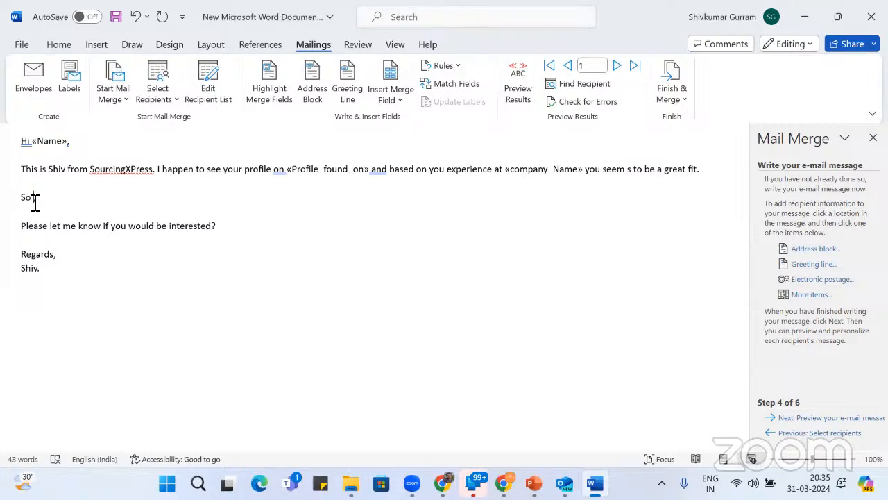
left_click(812, 295)
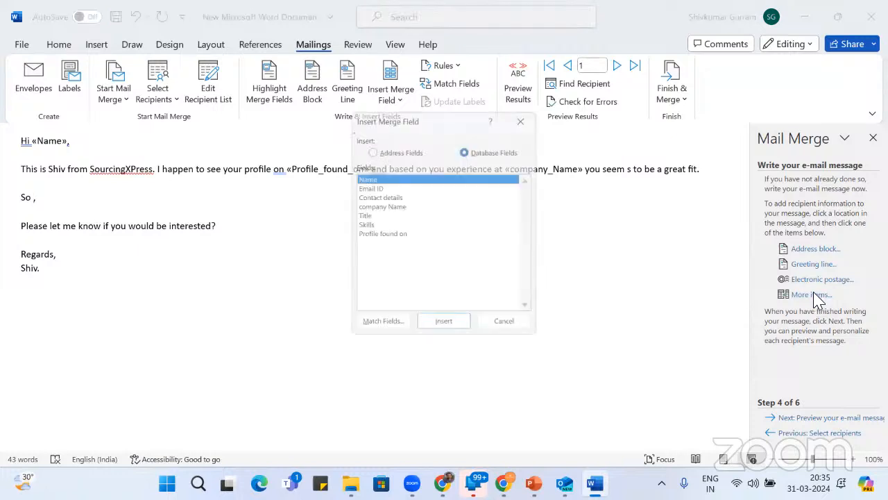
left_click(465, 330)
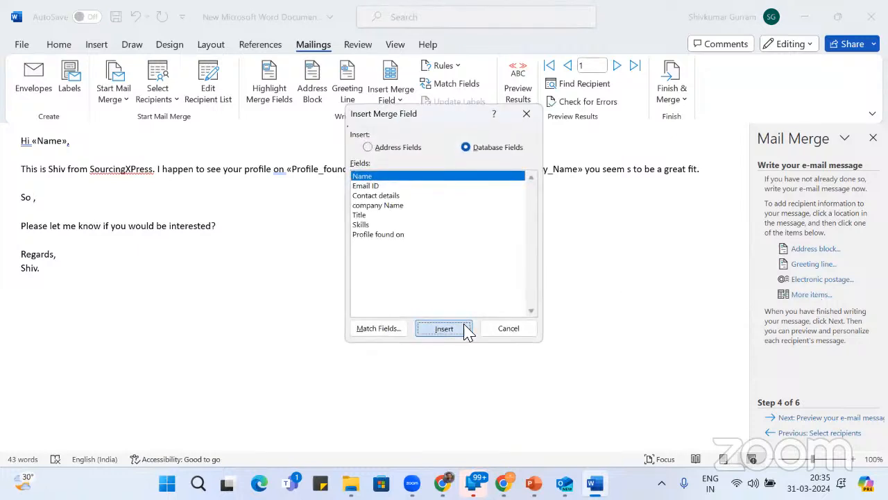
left_click(510, 330)
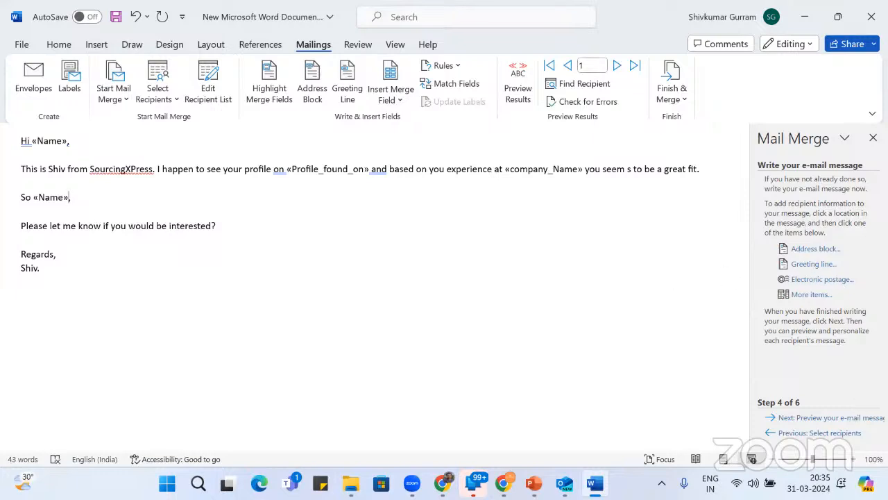
Preview the merged message, advance to completing the merge, and address the electronic mail to the Email_ID_ field
left_click(860, 419)
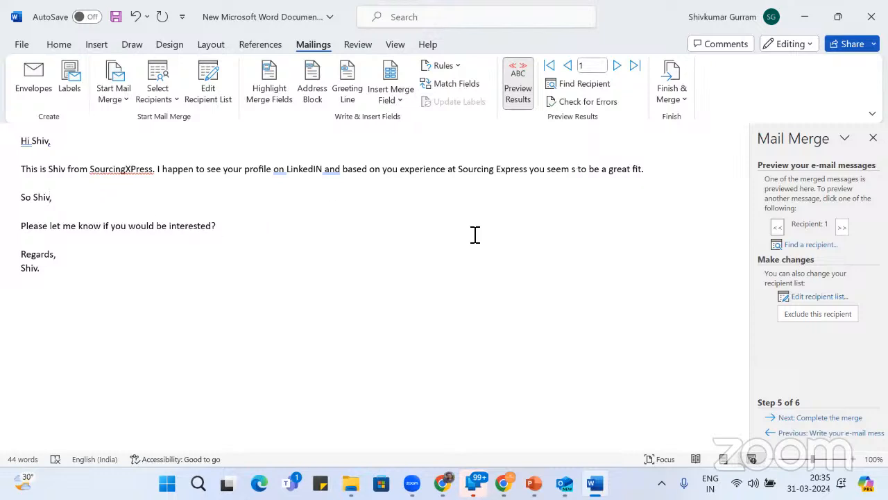
left_click(821, 419)
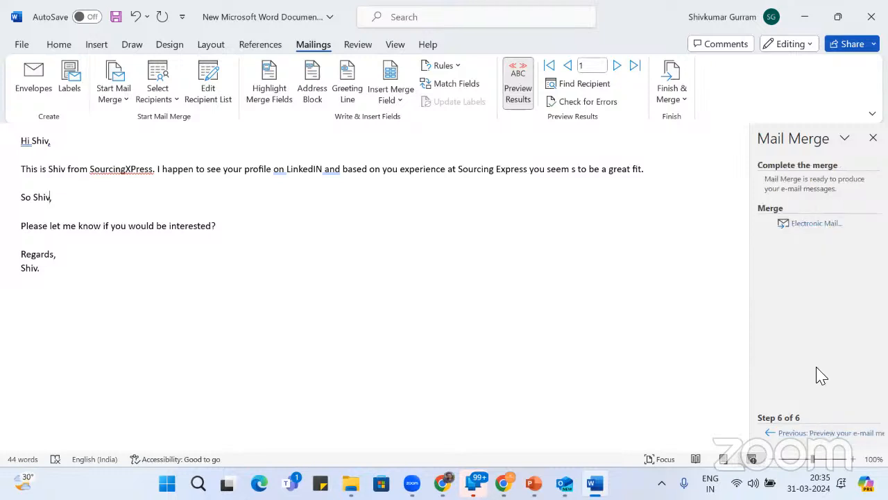
left_click(818, 224)
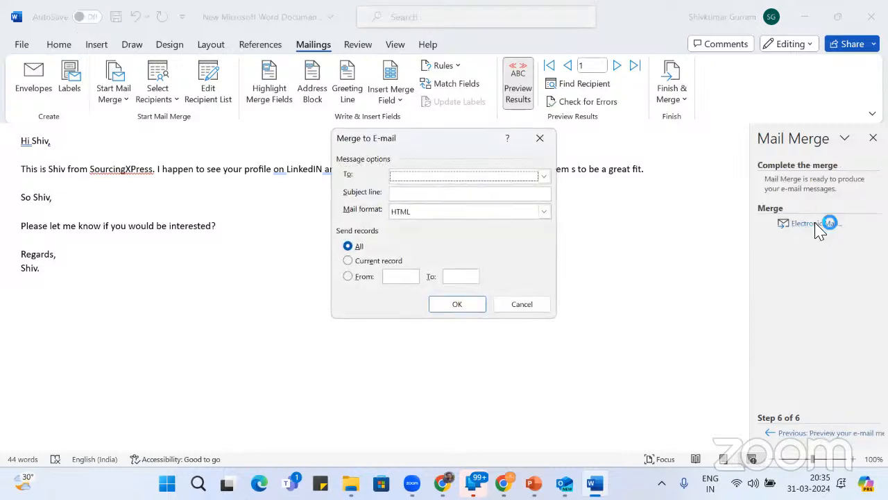
left_click(543, 176)
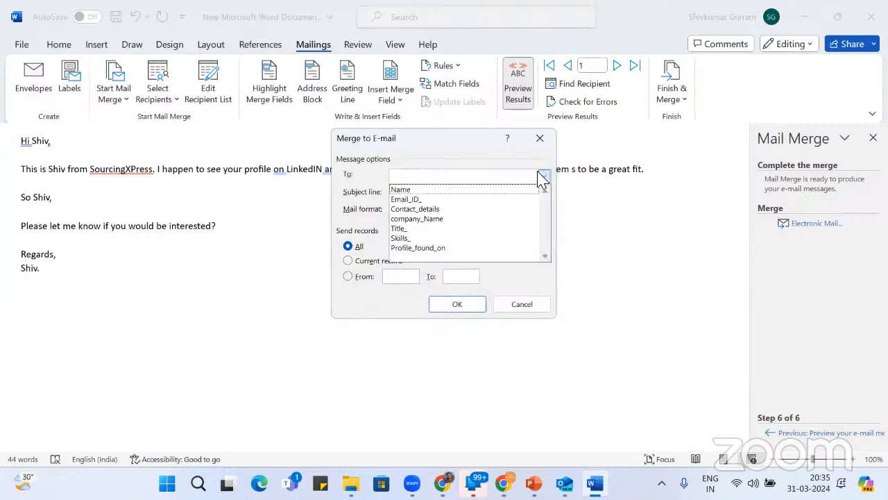
left_click(505, 200)
Set the subject line to "We are Calling You" followed by the loudspeaker emoji and send all records
left_click(505, 198)
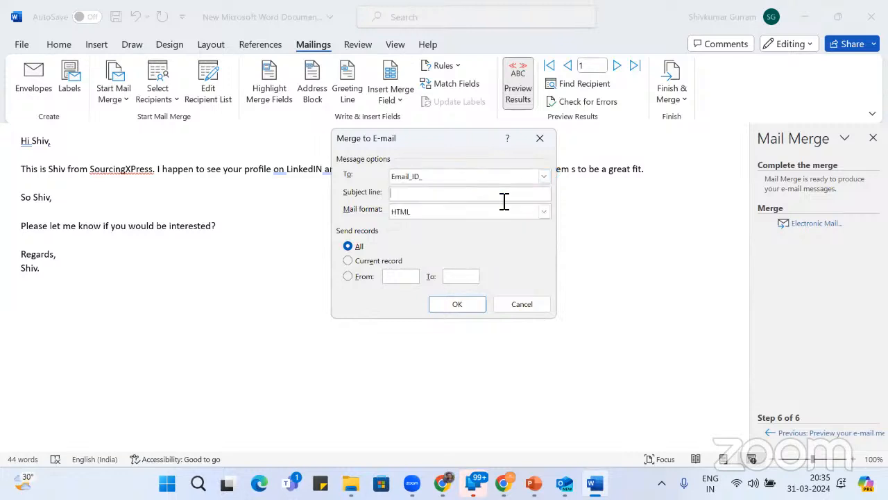
type("We")
type("are Calling You")
key("super+period")
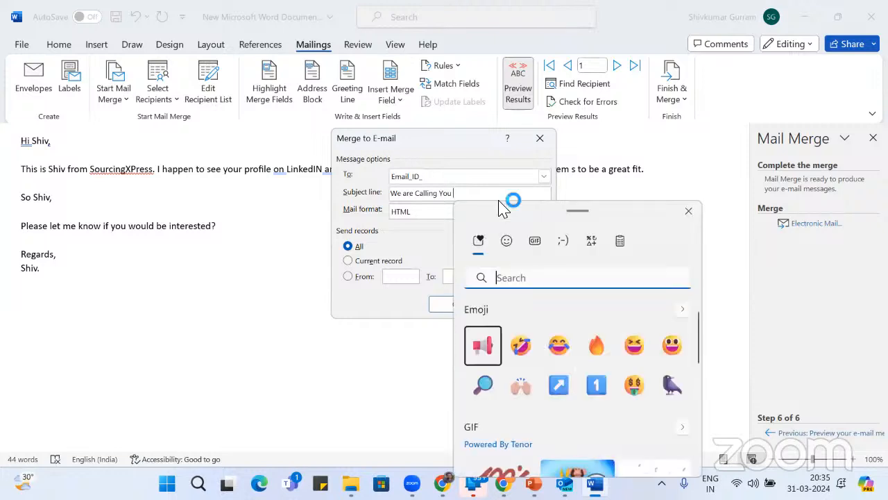
left_click(486, 358)
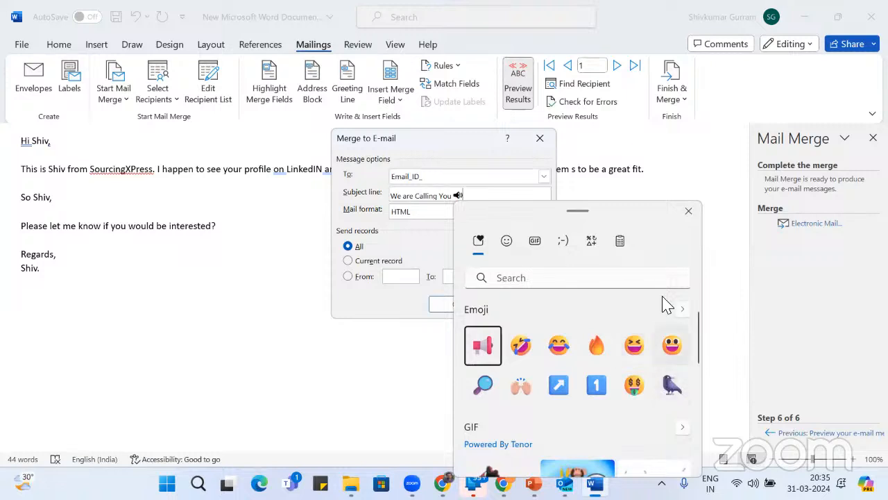
left_click(690, 215)
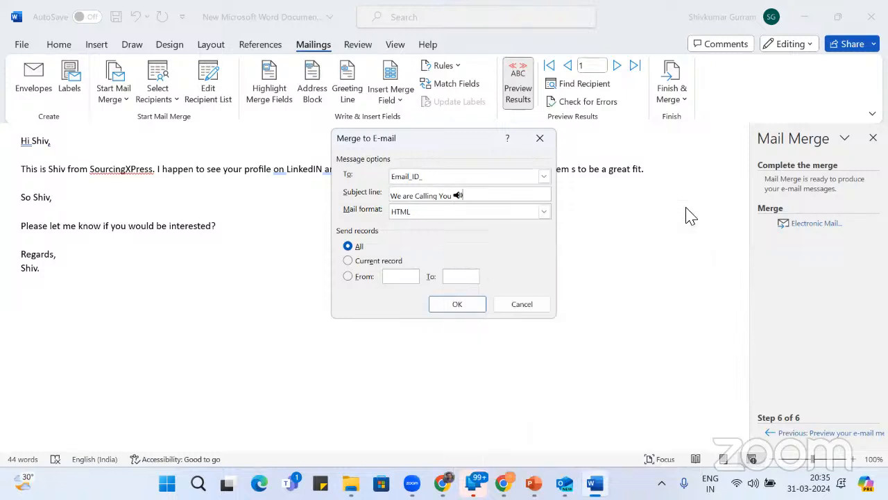
left_click(454, 305)
left_click(474, 304)
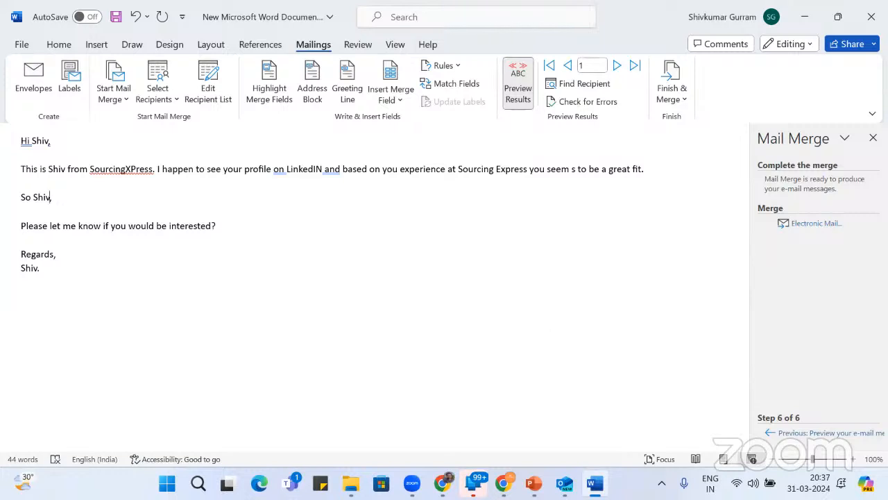
Open the Sourcing Sample sheet workbook from Downloads as read-only and examine its recipient data columns
key("alt+Tab")
double_click(186, 158)
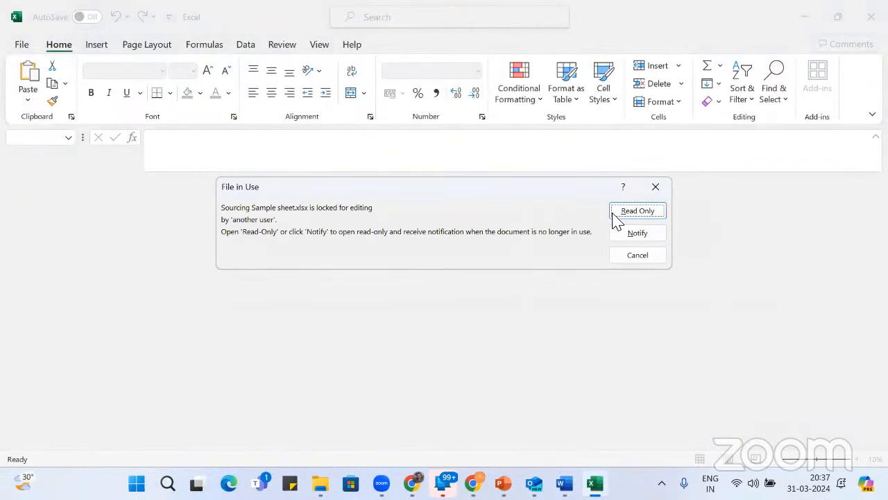
left_click(637, 211)
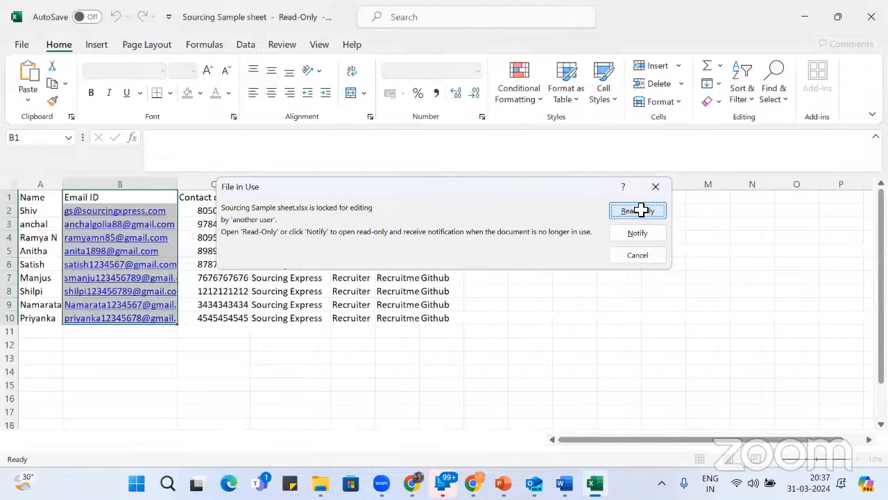
left_click(291, 238)
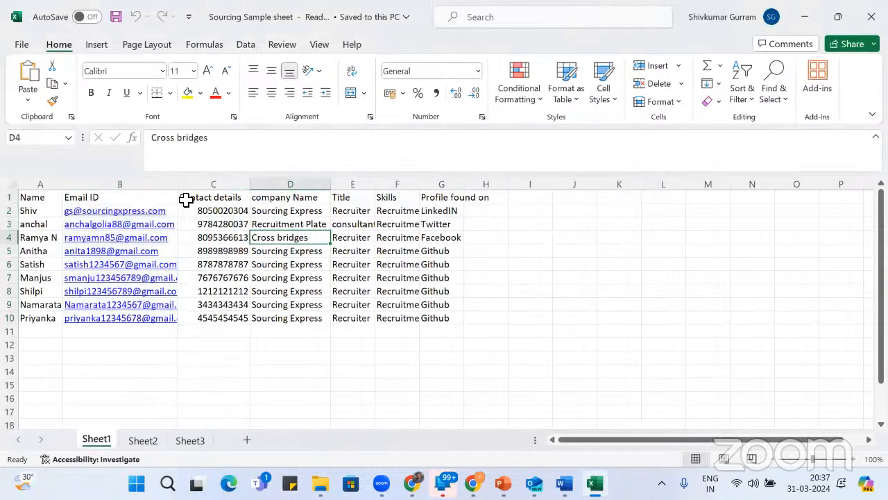
left_click_drag(186, 200, 438, 316)
left_click(360, 237)
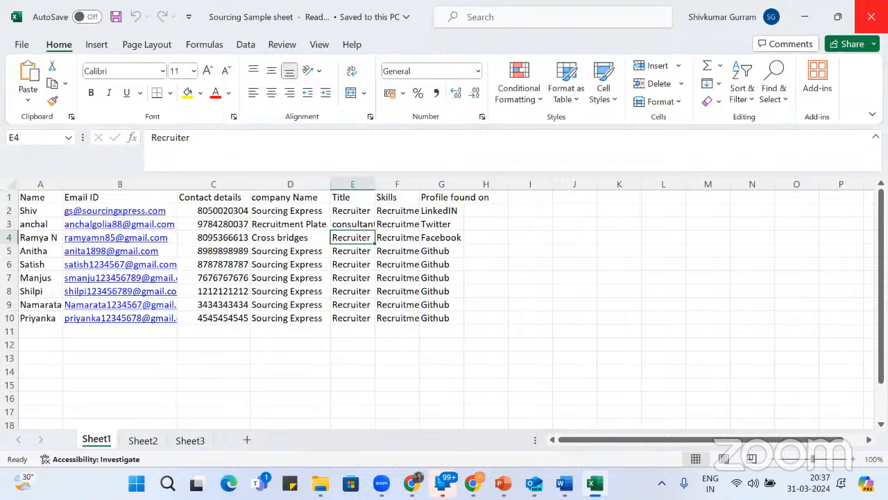
Close the workbook and the Downloads window, and close the Word document without saving its changes
left_click(871, 17)
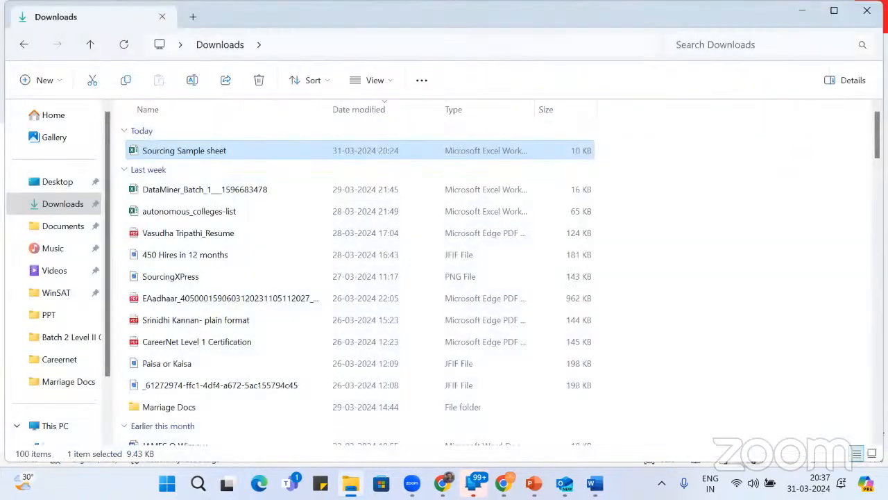
left_click(866, 11)
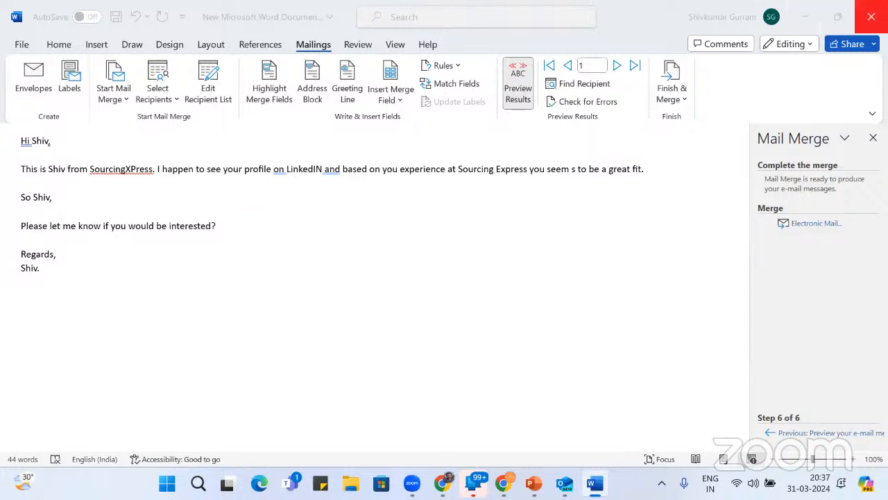
left_click(872, 17)
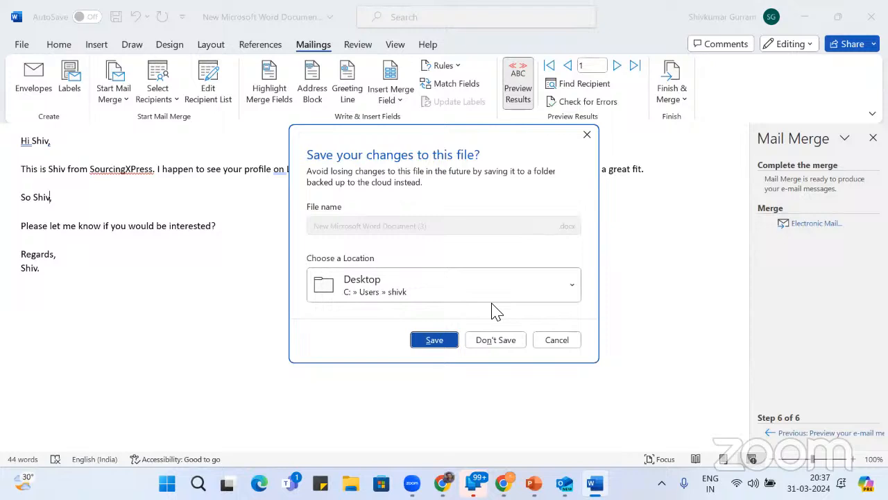
left_click(494, 340)
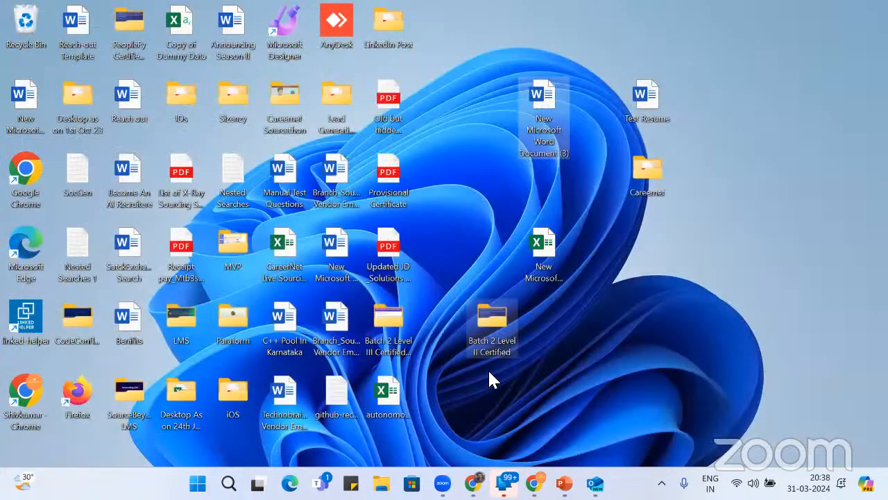
Switch to Gmail in Chrome and open the Google Workspace Marketplace for add-ons
left_click(472, 484)
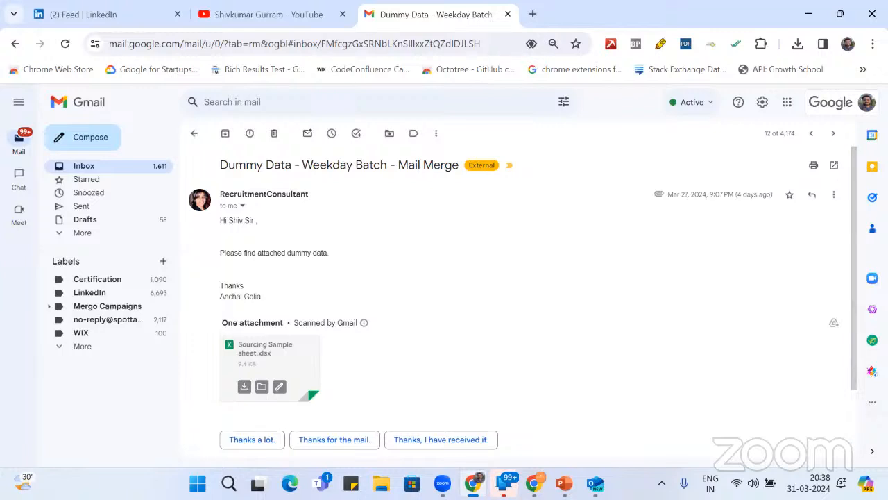
left_click(872, 450)
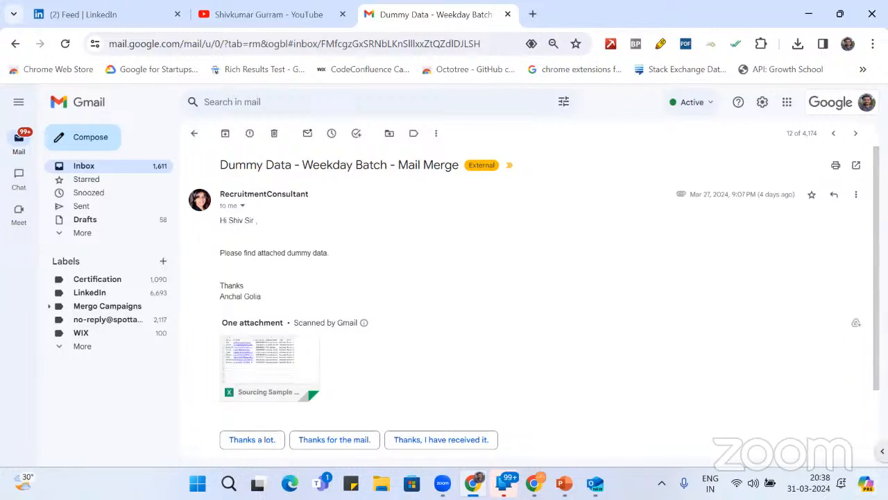
left_click(872, 450)
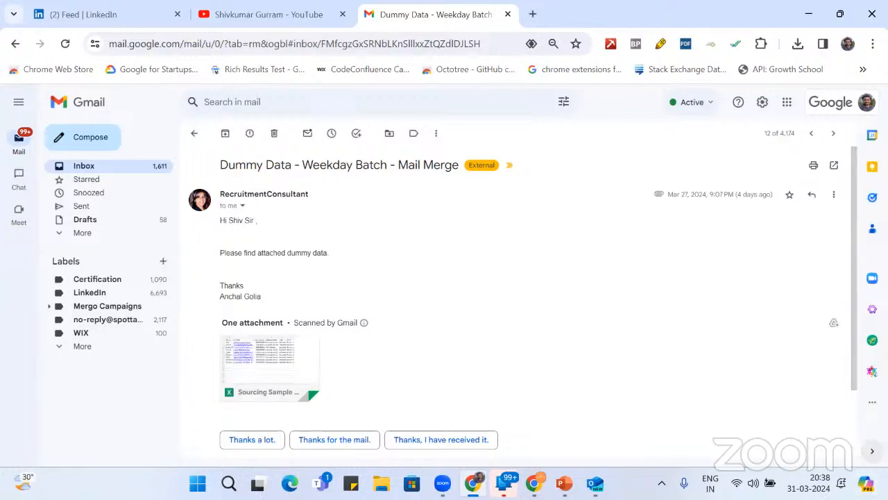
left_click(874, 402)
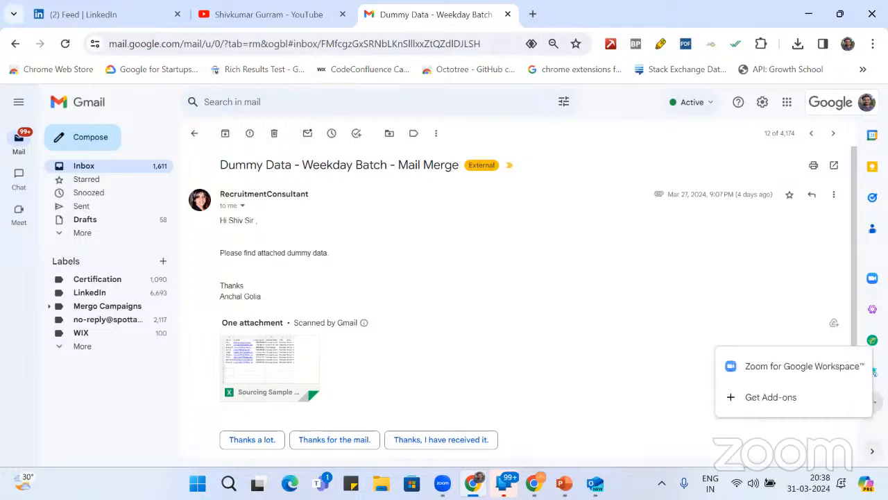
left_click(816, 402)
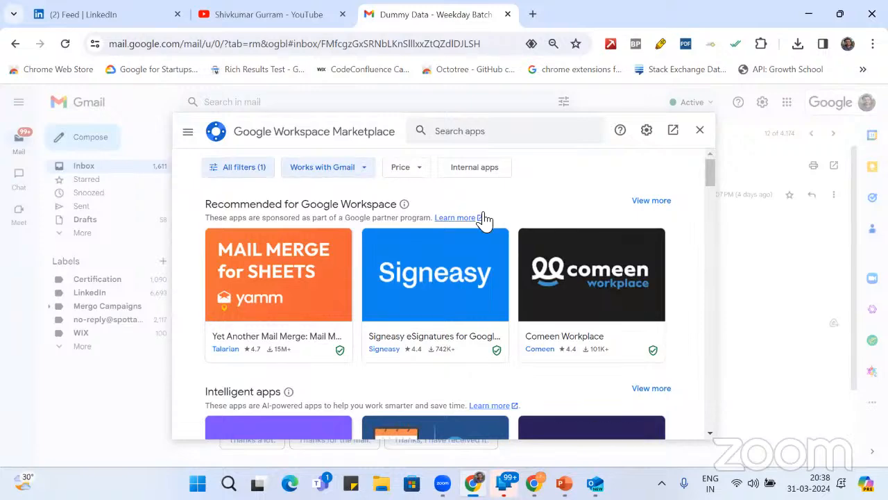
Search the marketplace for Mergo mail merge, view that app's listing, and close the marketplace
scroll(569, 281, "down", 4)
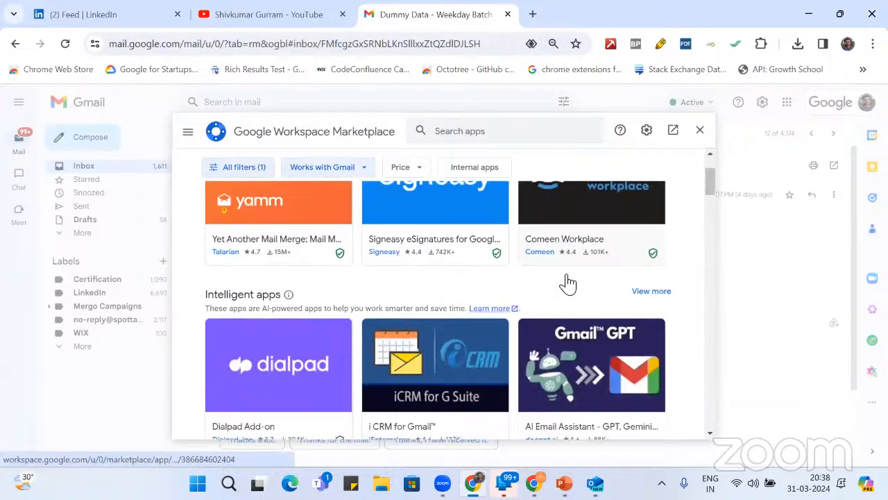
scroll(569, 284, "up", 1)
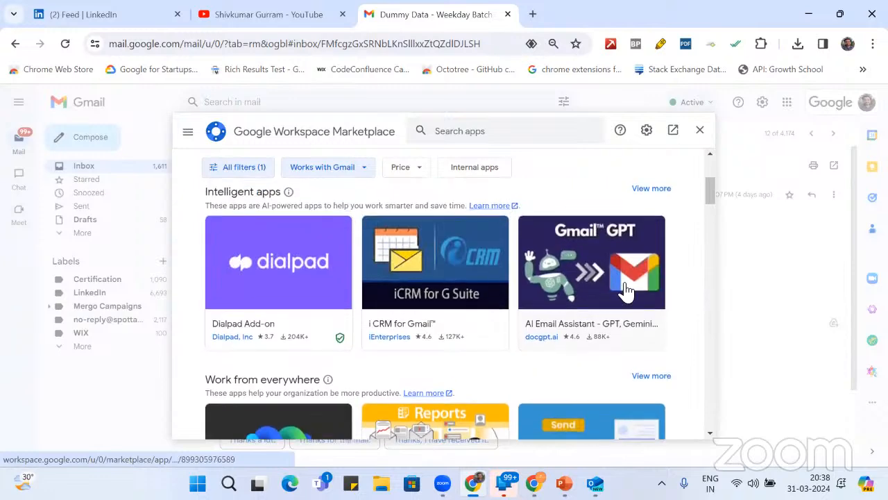
scroll(626, 293, "down", 2)
scroll(626, 292, "down", 5)
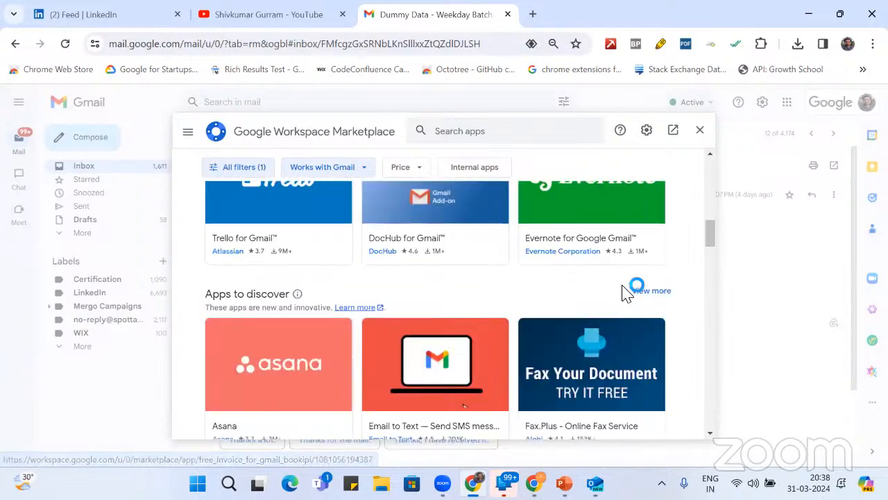
scroll(628, 289, "up", 9)
left_click(509, 131)
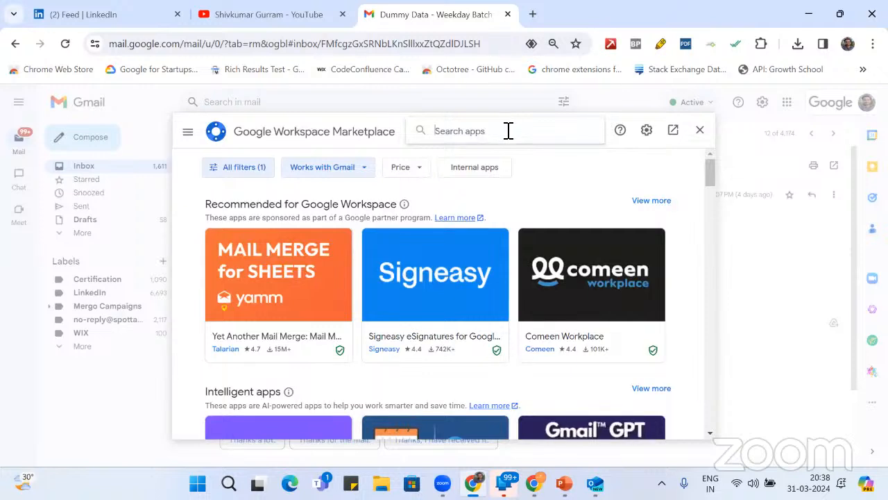
type("Mergo")
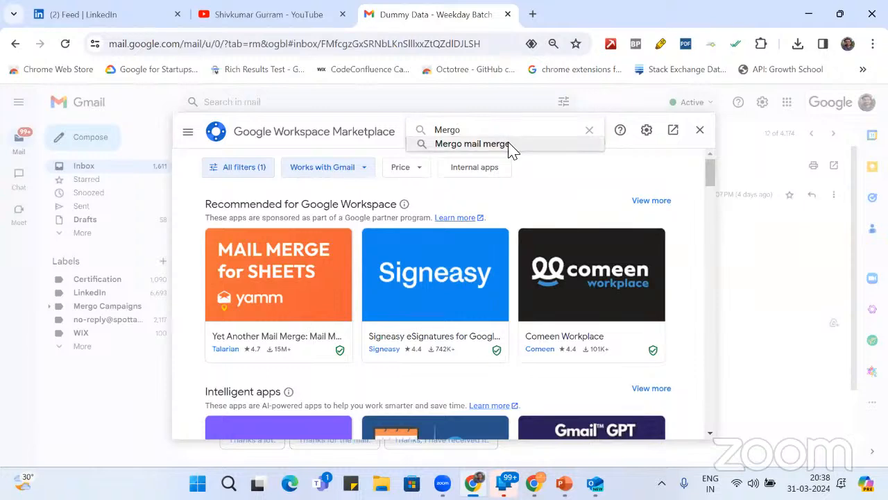
left_click(510, 145)
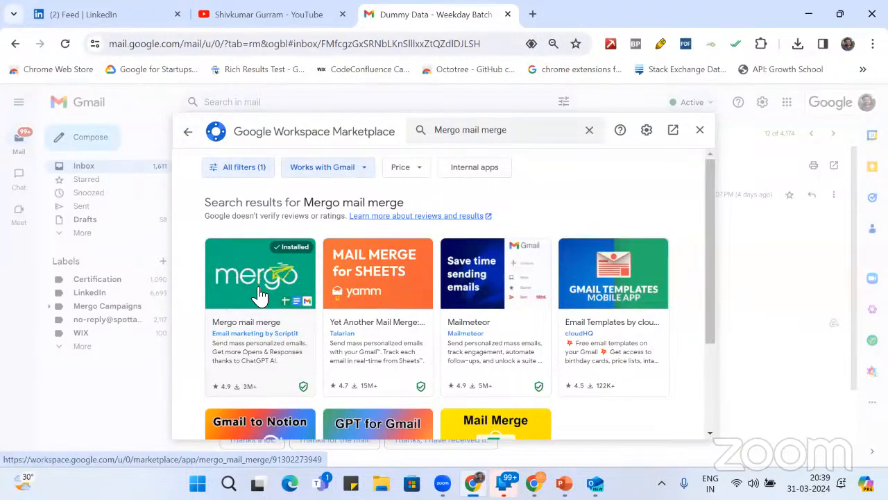
left_click(258, 293)
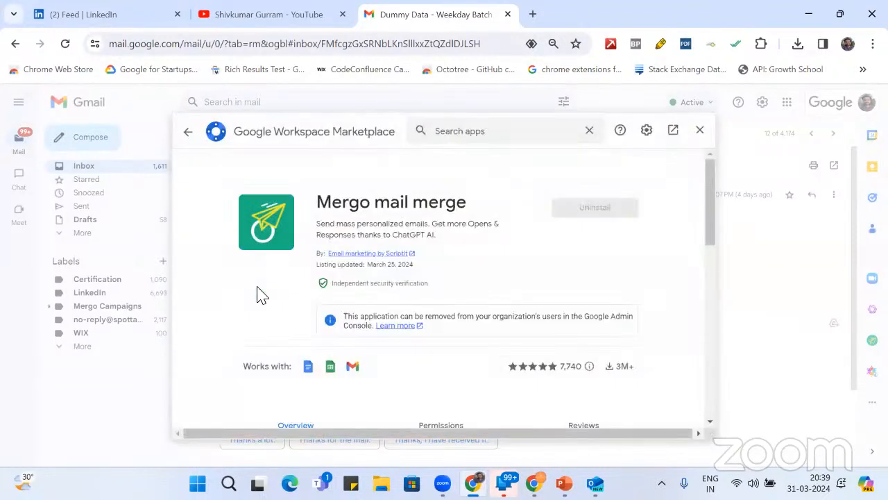
left_click(699, 132)
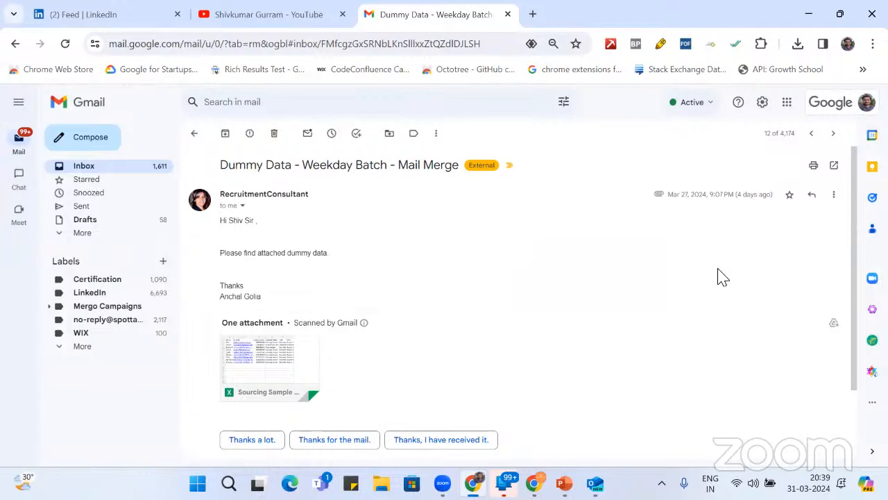
Search the web for "google sheets" in a new browser tab and go to the Google Sheets home page
left_click(533, 14)
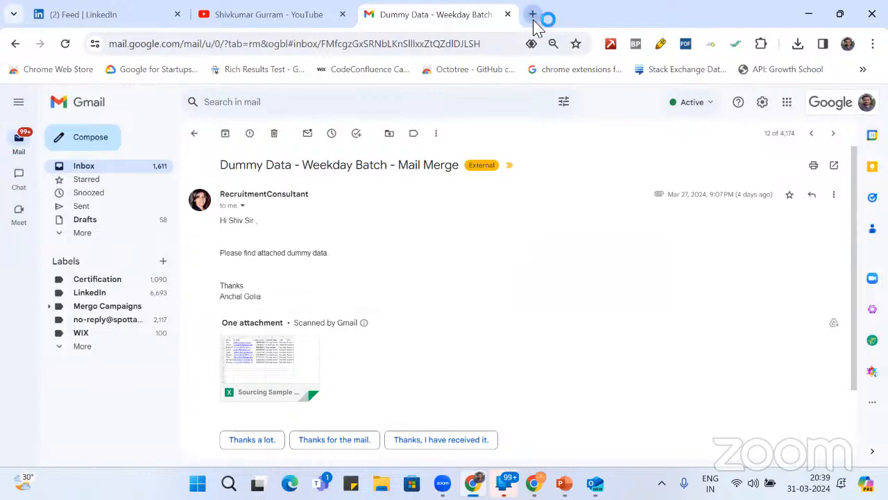
type("Goo")
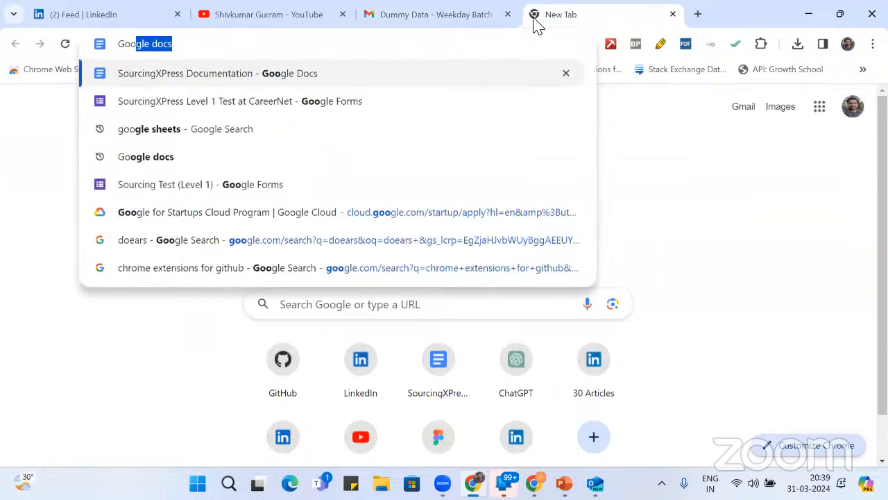
type("gle sh")
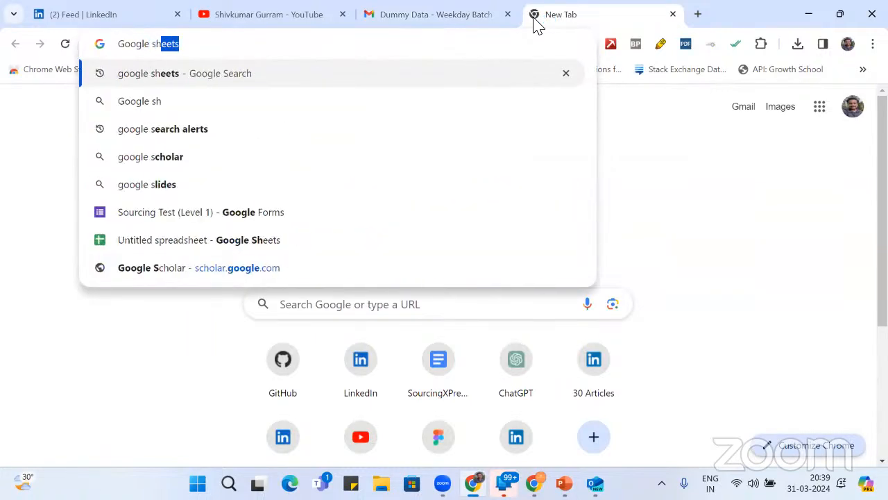
type("eets")
key("Return")
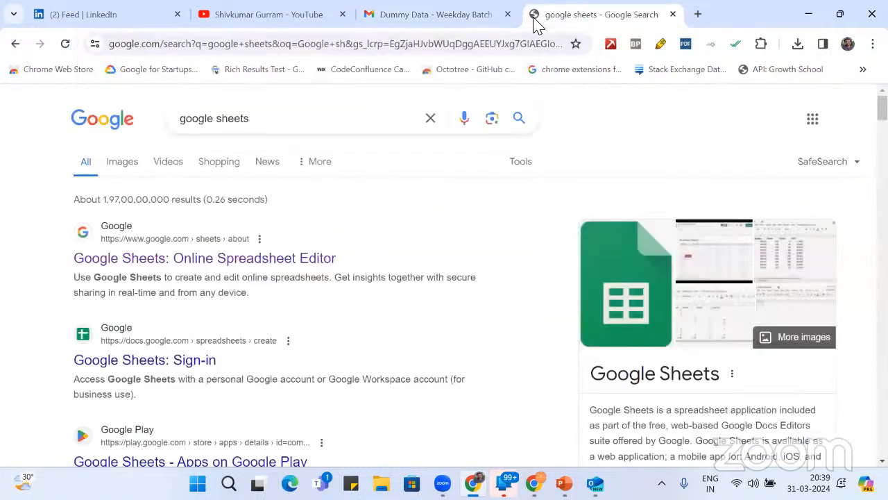
left_click(169, 269)
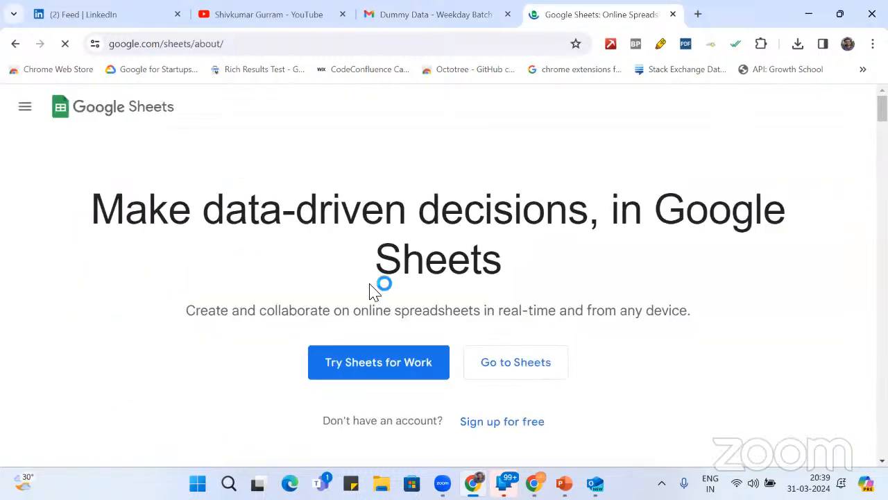
left_click(504, 359)
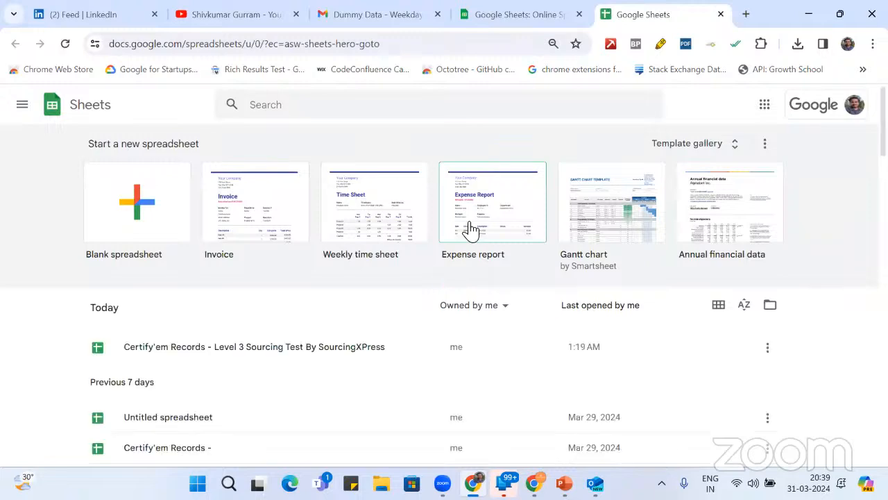
Open the Sourcing Sample sheet spreadsheet and examine its recipient columns and the Merge status of the last row
scroll(469, 229, "down", 3)
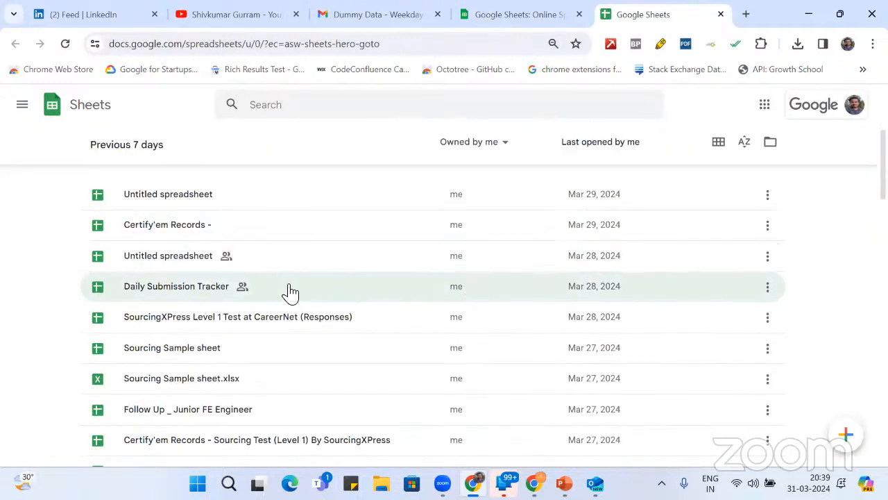
scroll(288, 293, "down", 1)
left_click(189, 332)
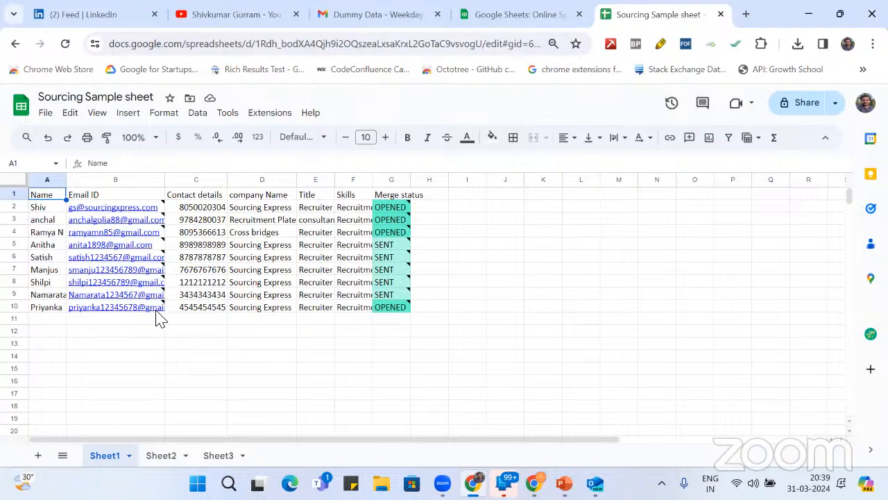
mouse_move(159, 316)
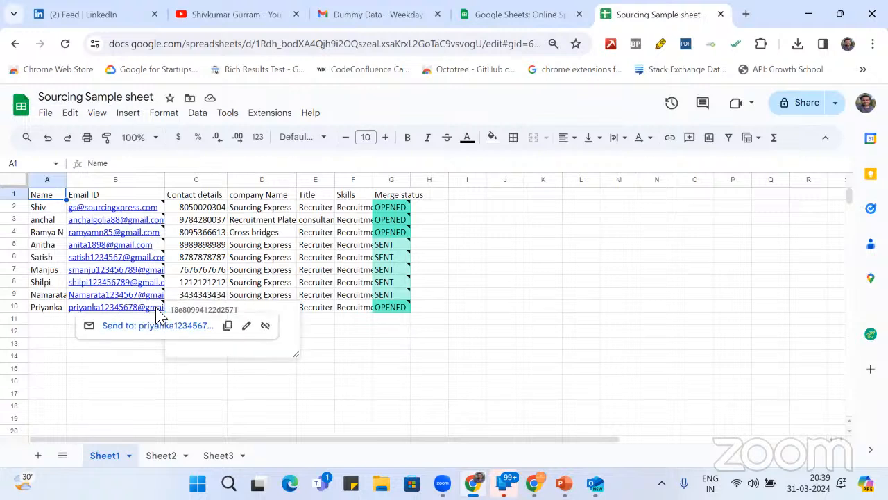
left_click(391, 307)
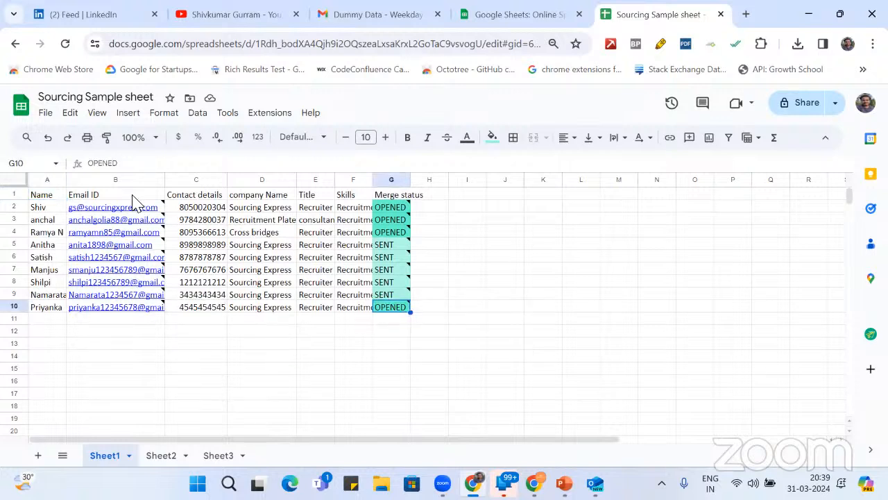
Return to Gmail and open the draft with the subject "Hello {{Name}} : We are Calling You"
left_click(373, 18)
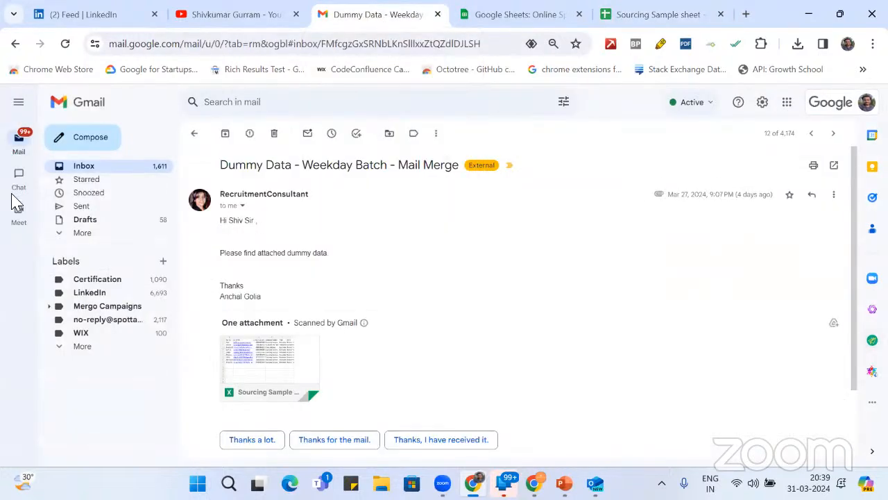
left_click(121, 170)
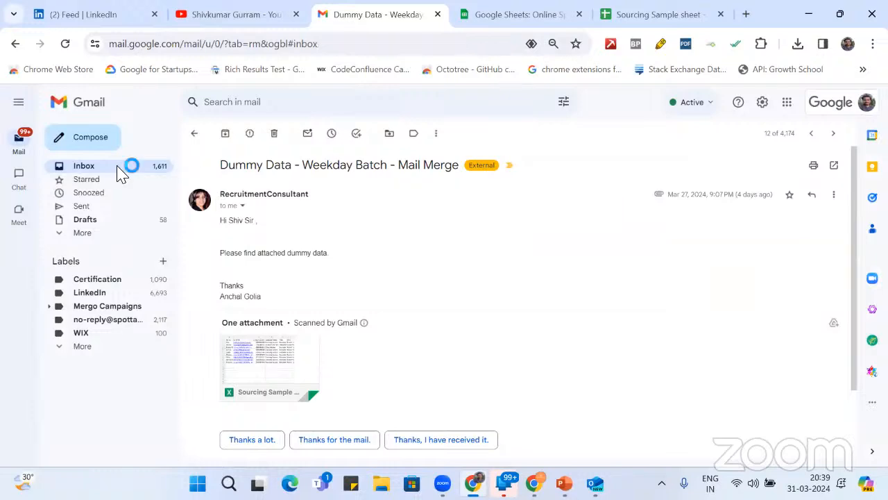
left_click(120, 223)
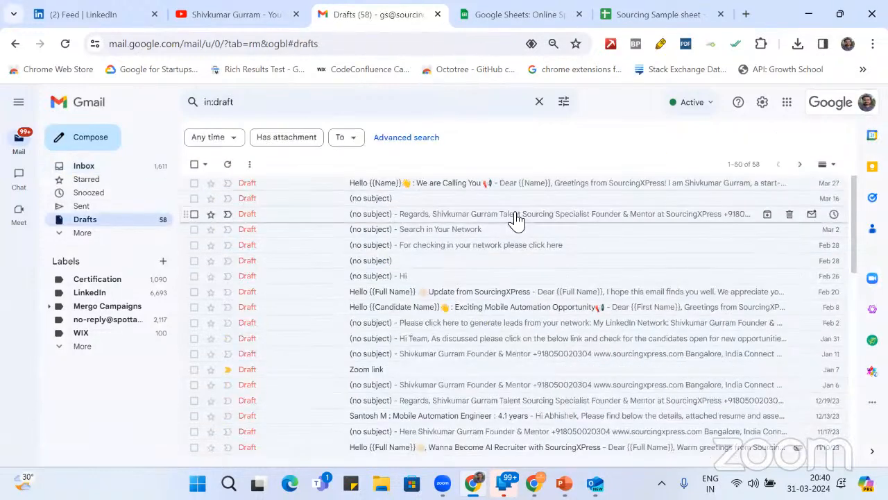
left_click(468, 183)
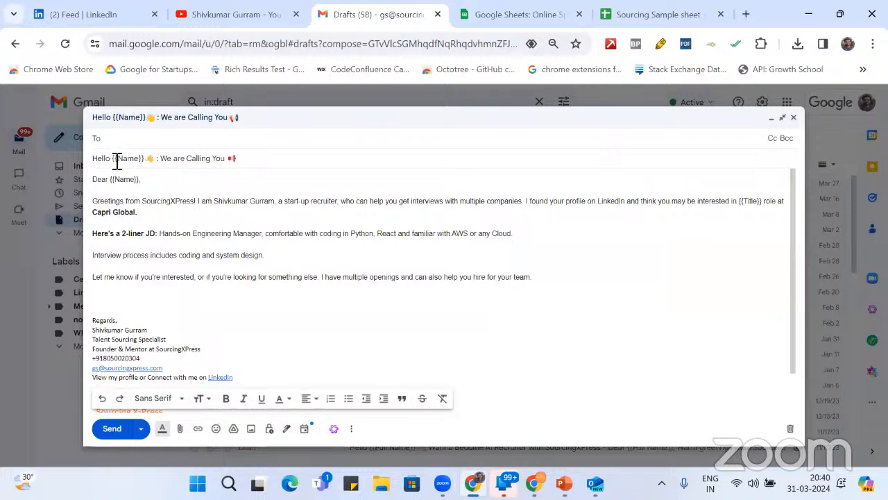
Examine the {{Name}} merge tag in the draft's subject and the message body, and minimise the draft
left_click_drag(114, 159, 148, 165)
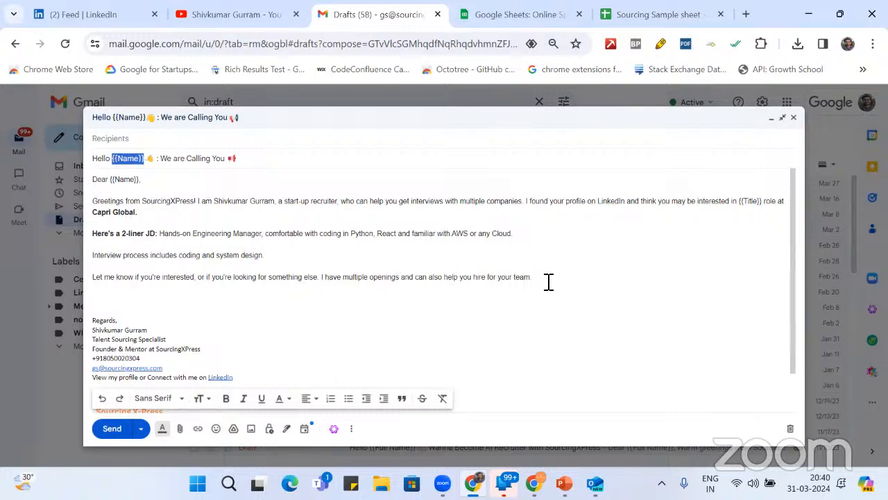
scroll(553, 278, "down", 1)
scroll(554, 278, "up", 1)
left_click(278, 218)
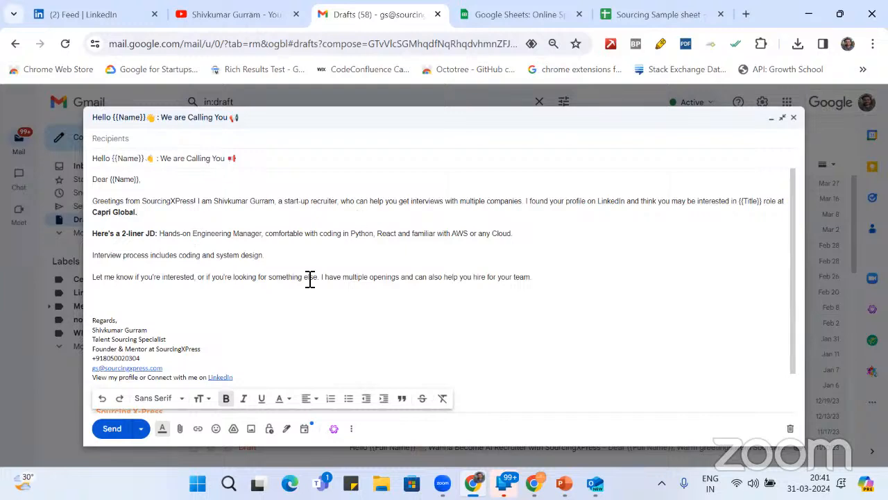
left_click(770, 121)
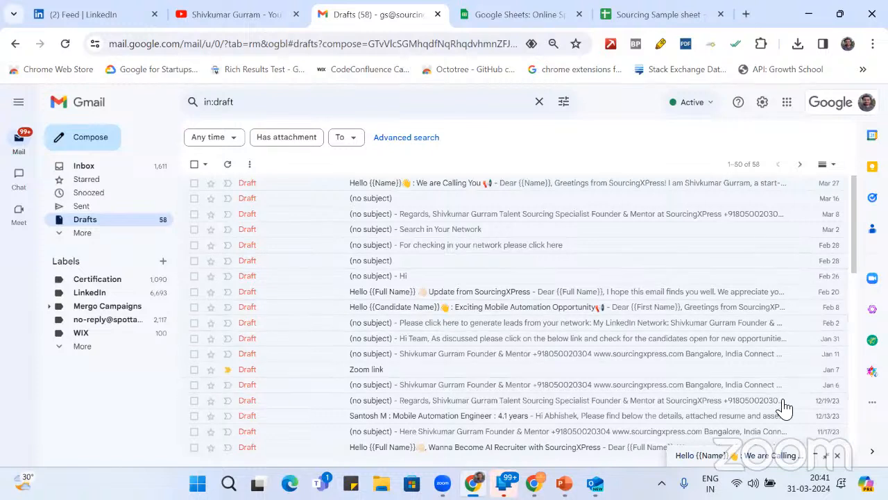
Start a Mail Merge campaign in the Mergo add-on, view its selected draft, and minimise that draft
left_click(872, 340)
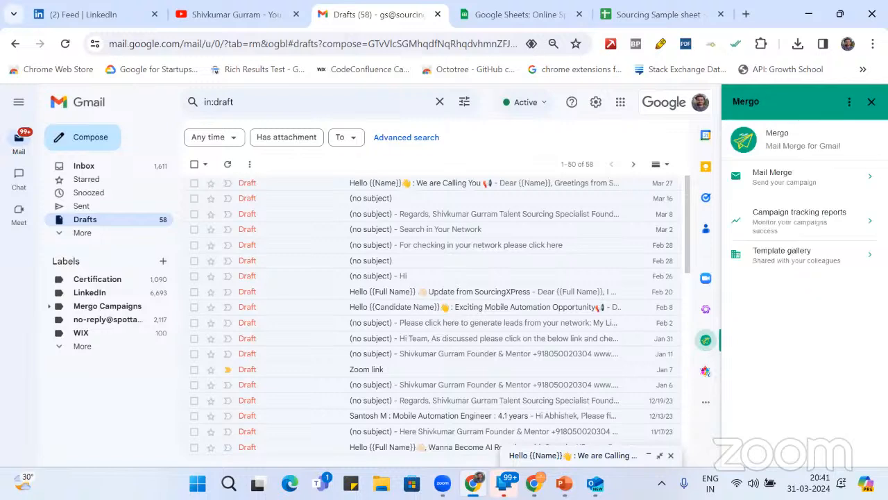
left_click(794, 182)
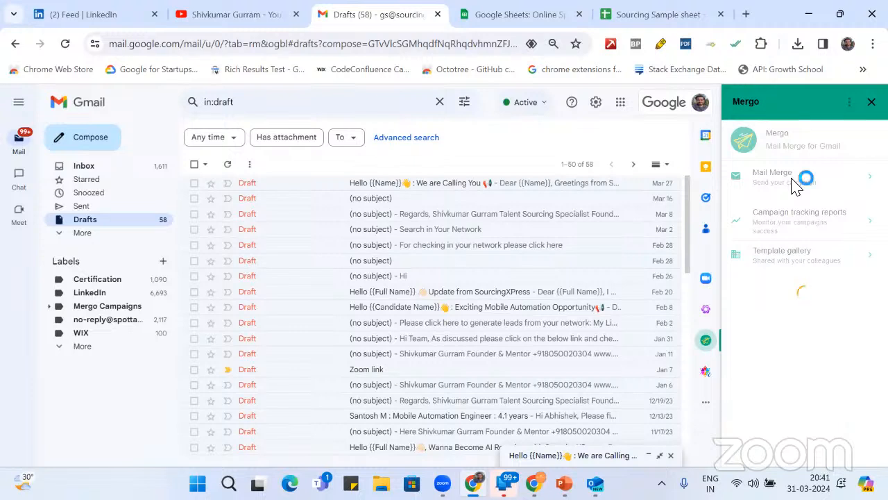
left_click(848, 103)
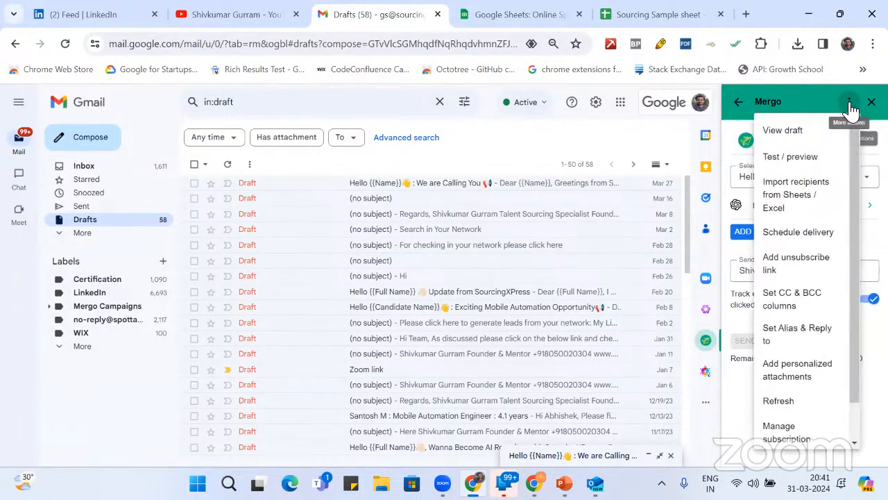
left_click(782, 130)
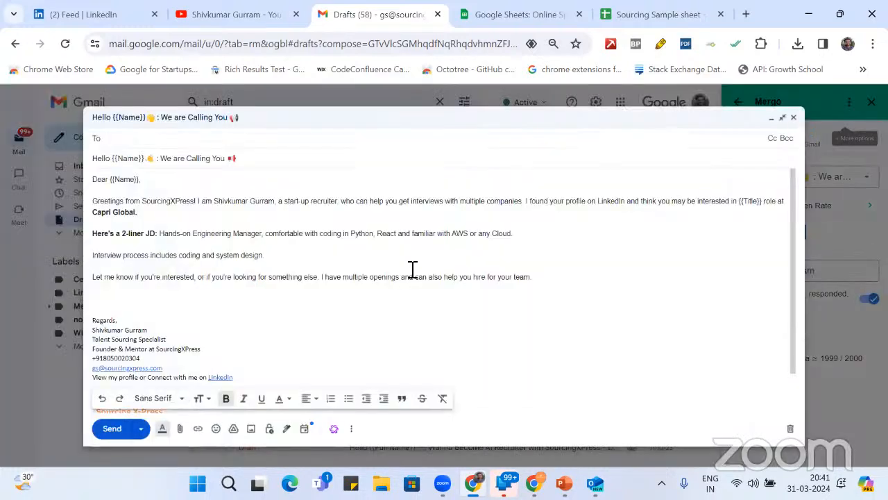
left_click(771, 118)
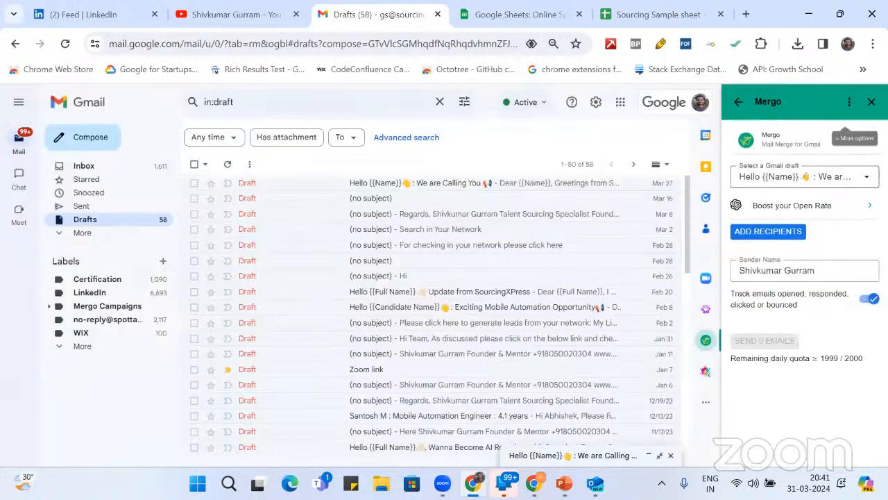
Select the "Hello {{Name}} : We are Calling You" draft for the campaign and check the Boost your Open Rate suggestions without saving one
left_click(798, 177)
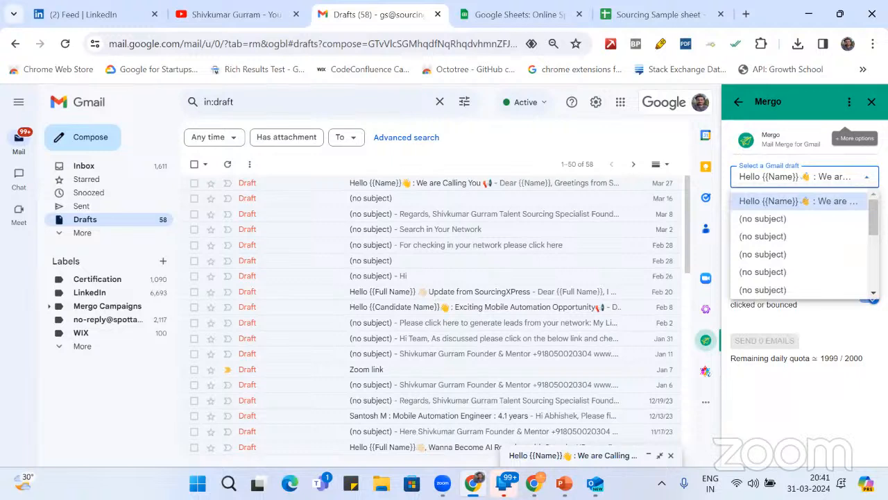
left_click(842, 203)
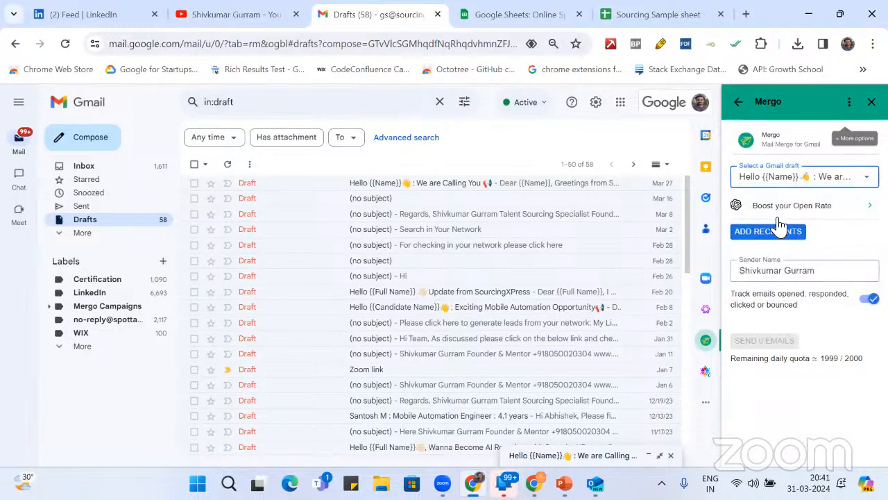
left_click(837, 213)
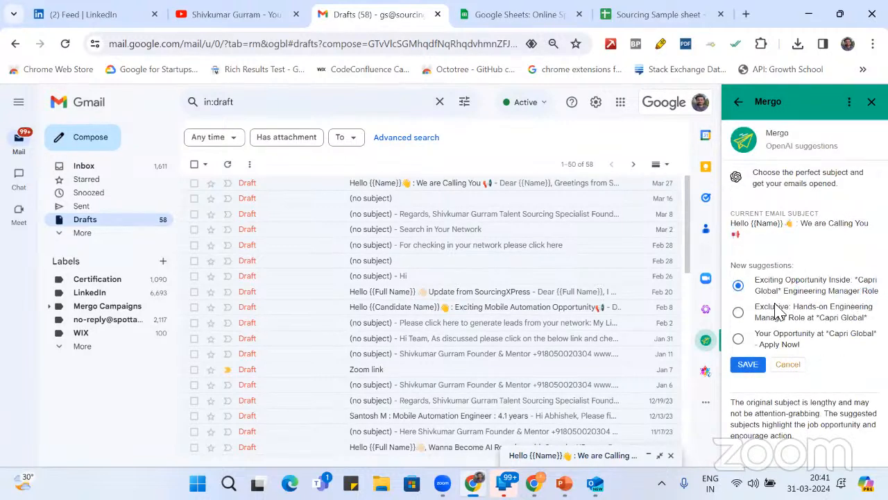
left_click(788, 367)
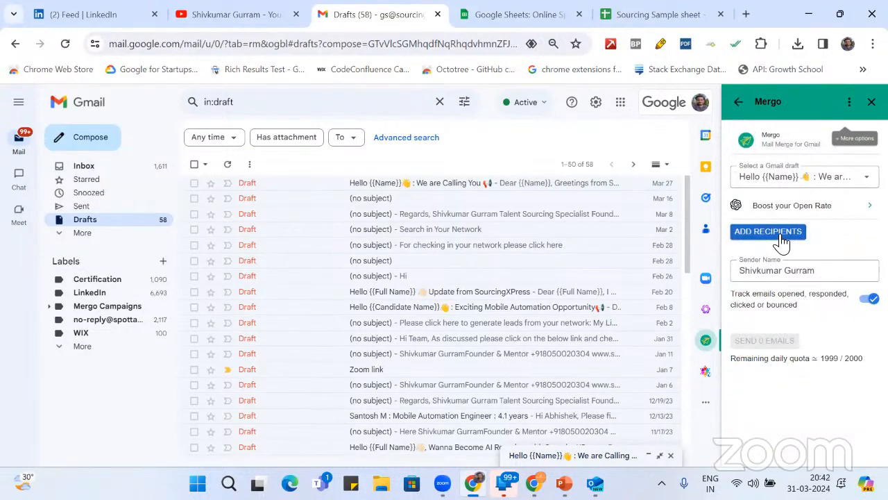
Add recipients to the Mergo campaign from the Google Sheet named Sourcing Sample sheet
left_click(779, 238)
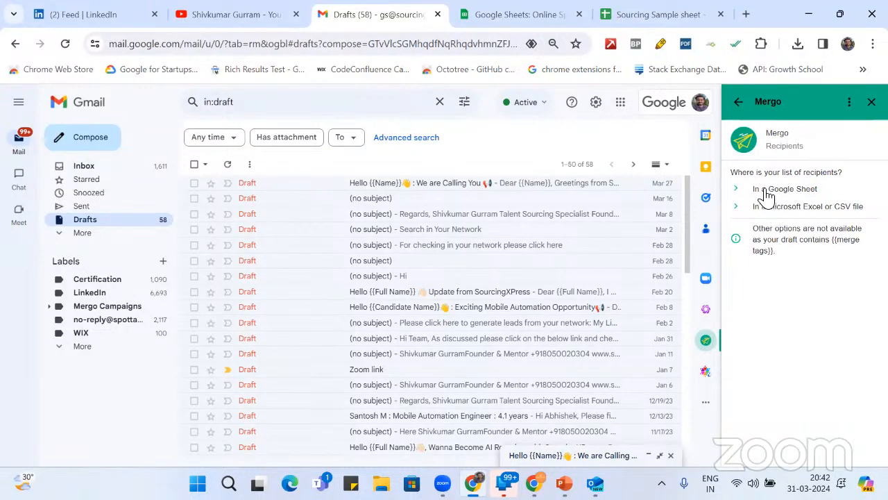
left_click(764, 195)
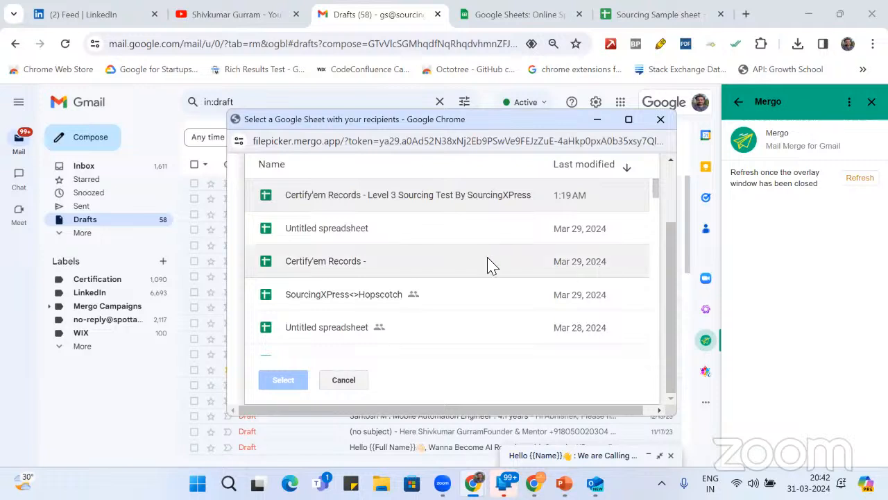
scroll(489, 265, "up", 1)
scroll(489, 265, "down", 1)
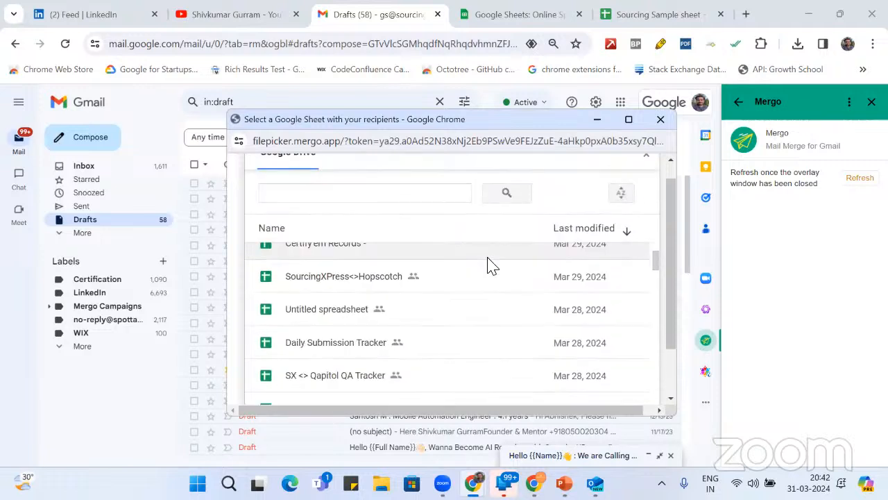
scroll(489, 266, "up", 1)
scroll(559, 184, "down", 1)
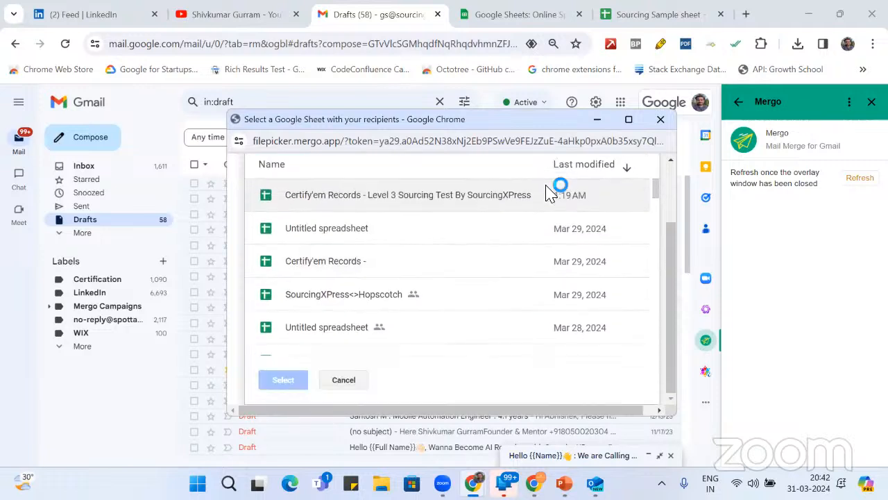
scroll(510, 247, "down", 4)
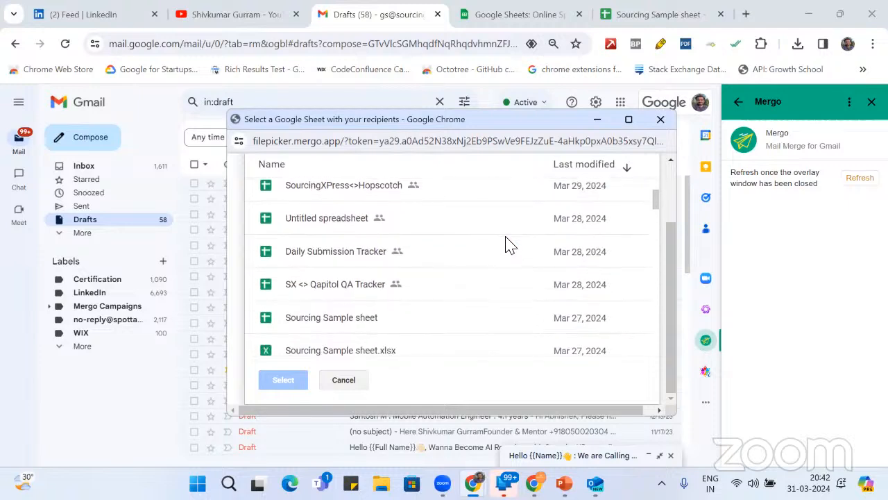
scroll(511, 246, "down", 1)
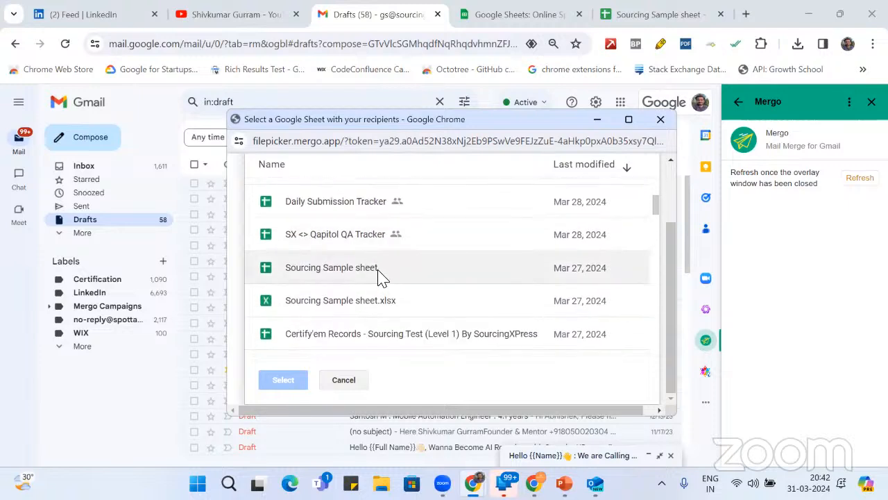
left_click(378, 277)
left_click(306, 379)
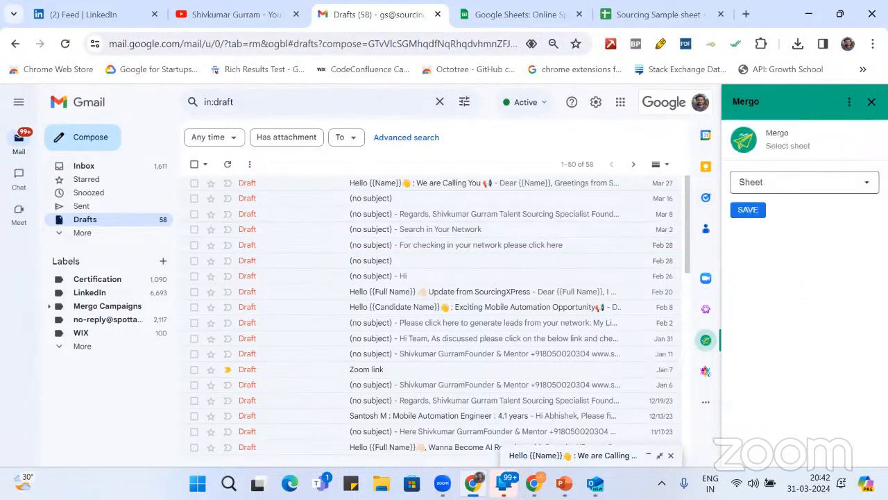
Choose Sheet1 as the recipient sheet, check its contents in the spreadsheet, and save the selection
left_click(861, 183)
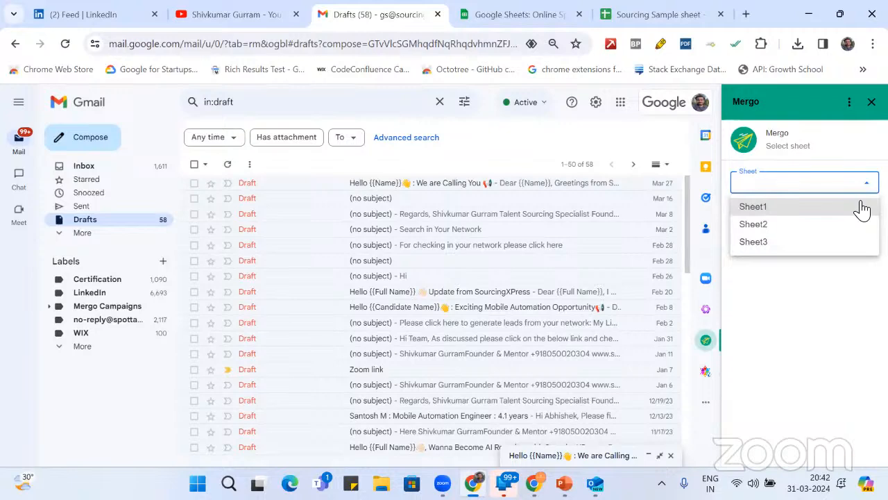
left_click(860, 205)
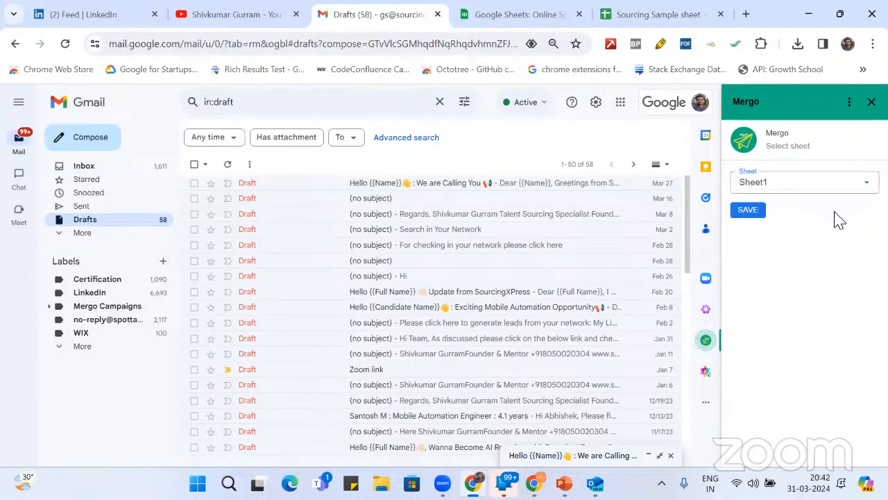
left_click(623, 19)
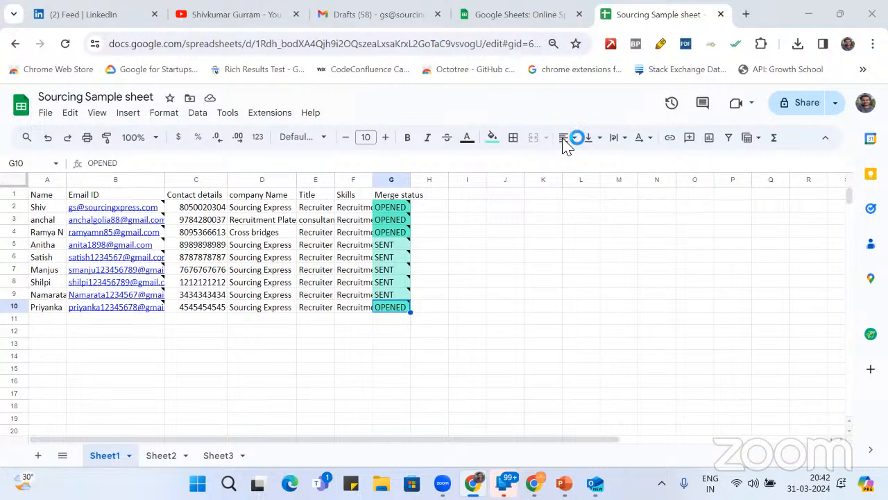
left_click(403, 17)
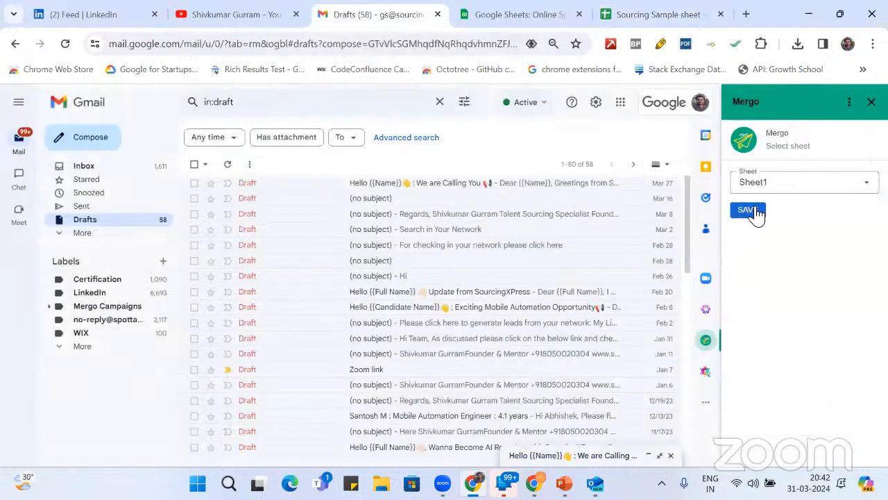
left_click(748, 211)
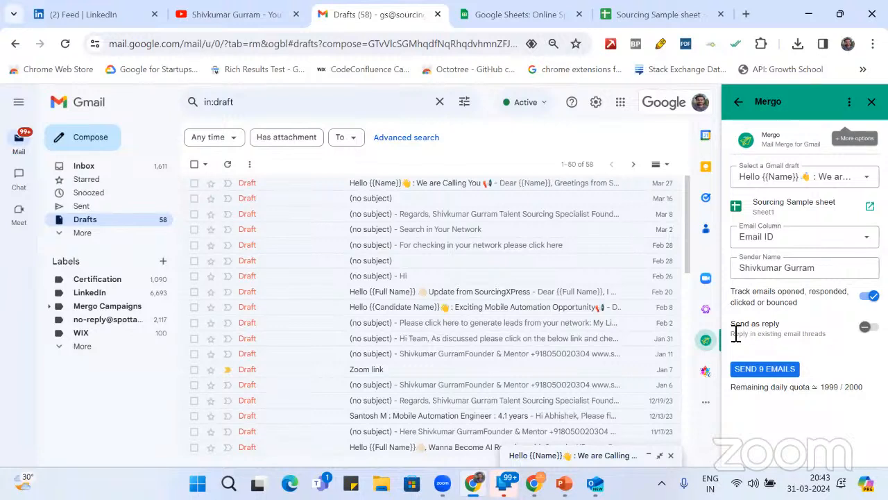
Reopen the minimised "Hello {{Name}} : We are Calling You" draft
left_click(598, 455)
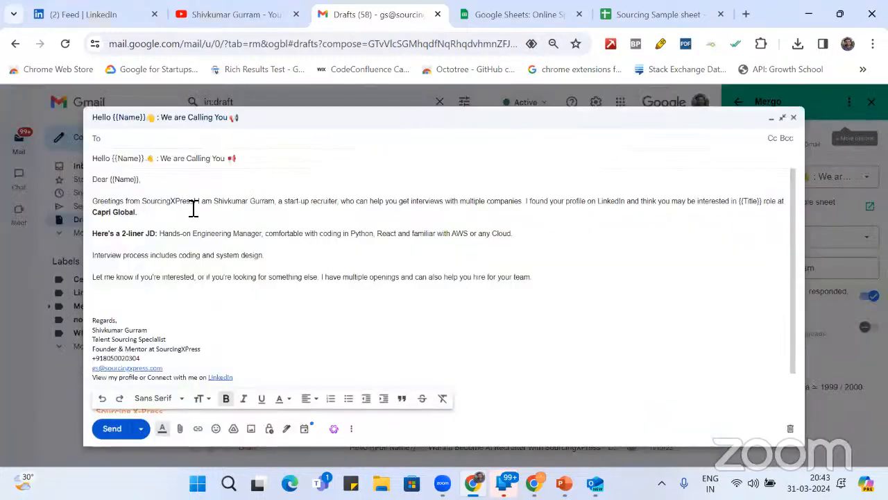
left_click(251, 162)
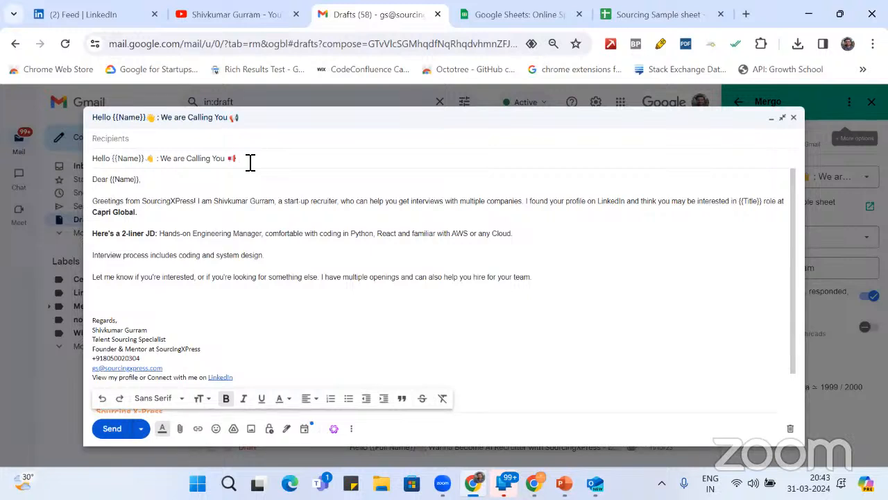
key("BackSpace")
key("BackSpace")
key("BackSpace")
key("BackSpace")
key("BackSpace")
key("BackSpace")
key("BackSpace")
key("BackSpace")
key("BackSpace")
key("BackSpace")
key("BackSpace")
key("BackSpace")
key("ctrl+z")
Insert the line "Just wanted to check if you happened to check my previous email?" as its own paragraph above the greetings paragraph
left_click(95, 206)
type("Just wante")
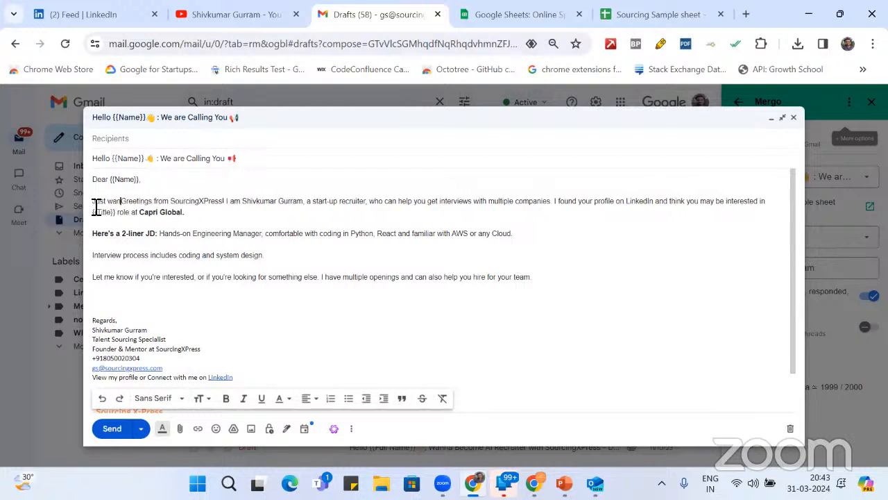
type("d to check ")
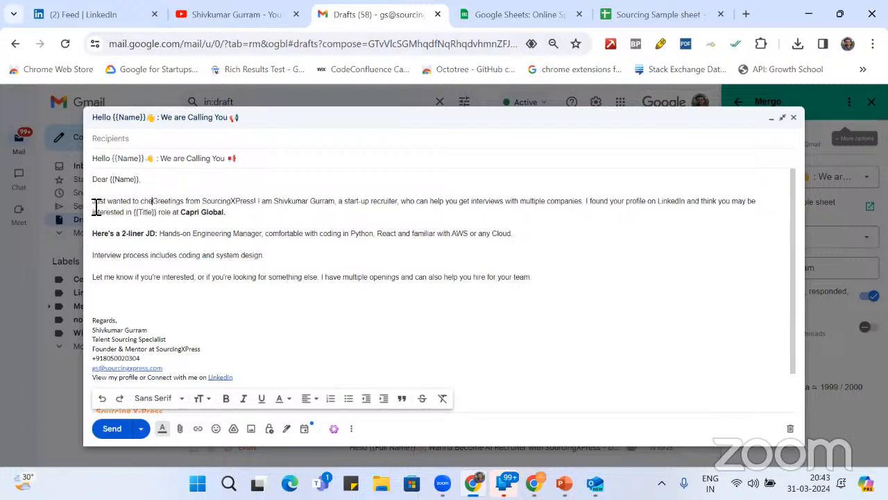
type("if you ha")
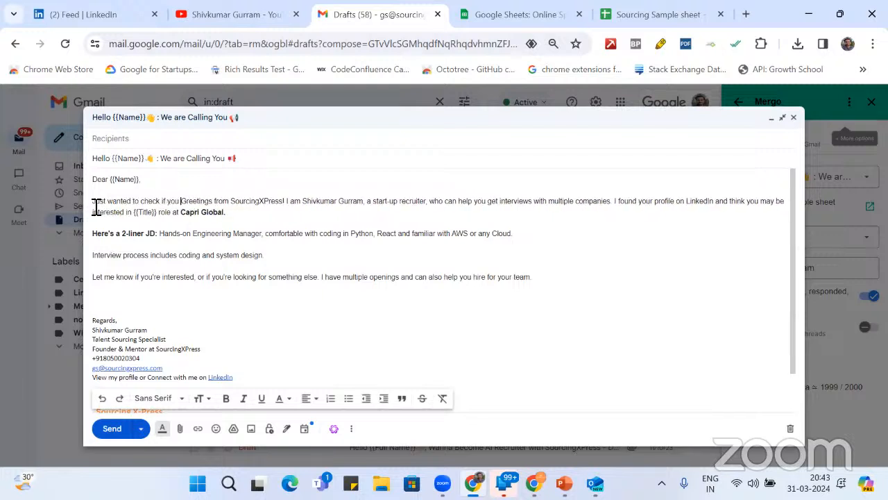
type("ppen to ")
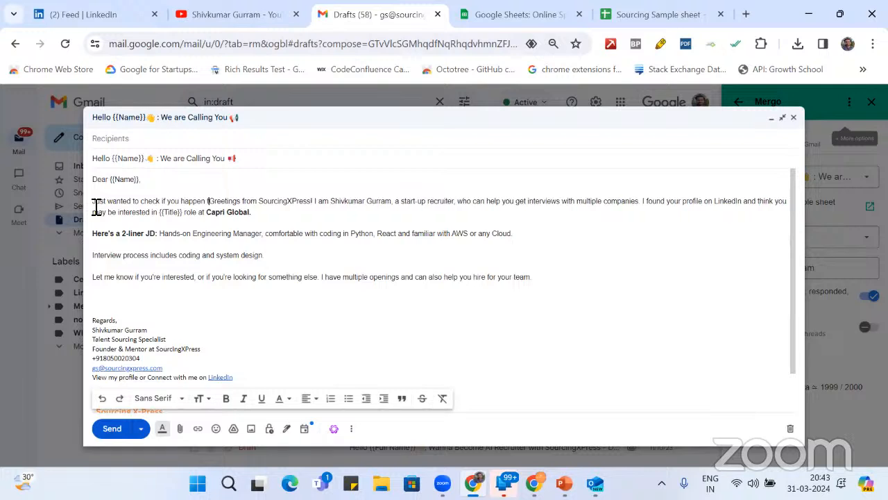
type("check")
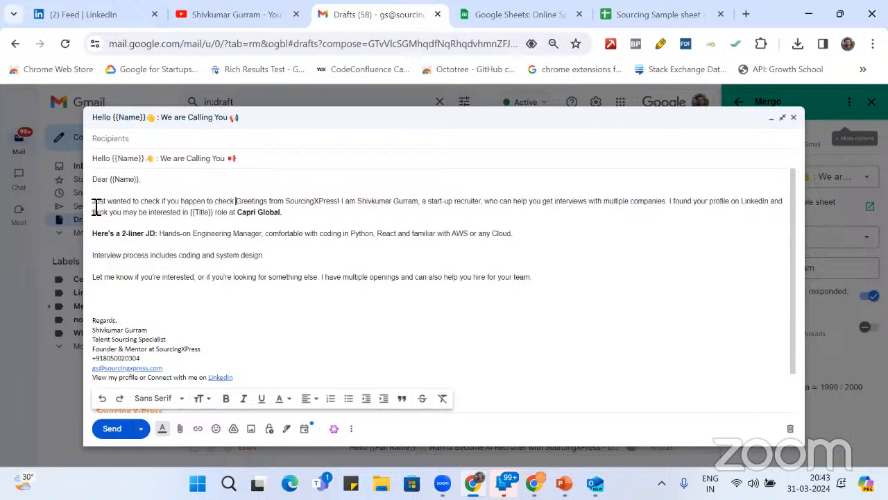
type(" my pre")
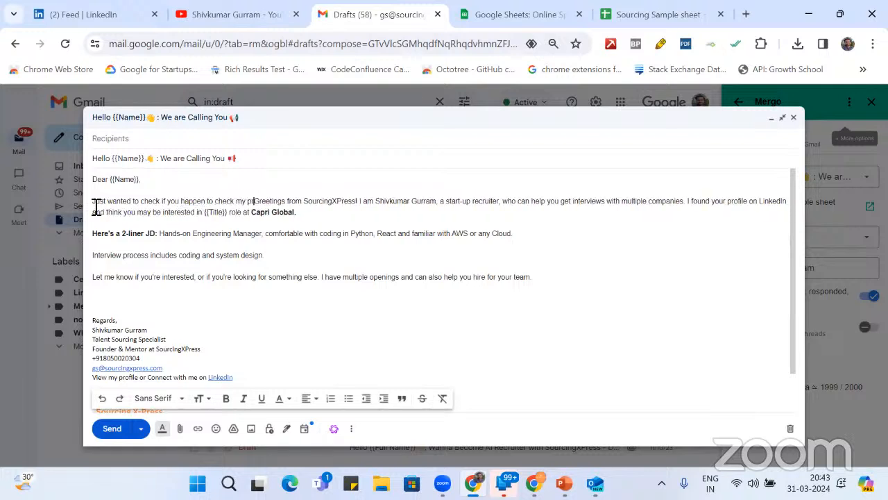
type("vious ea")
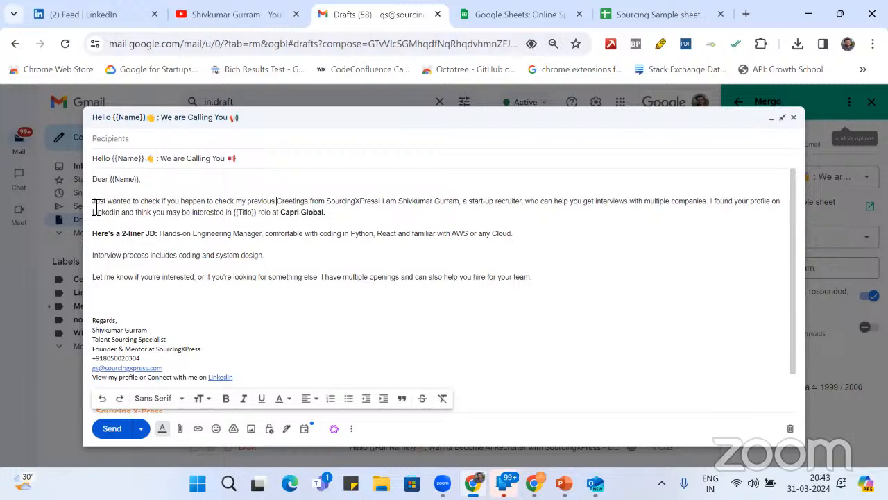
type("milGreetings from SourcingXPress! I am Shi")
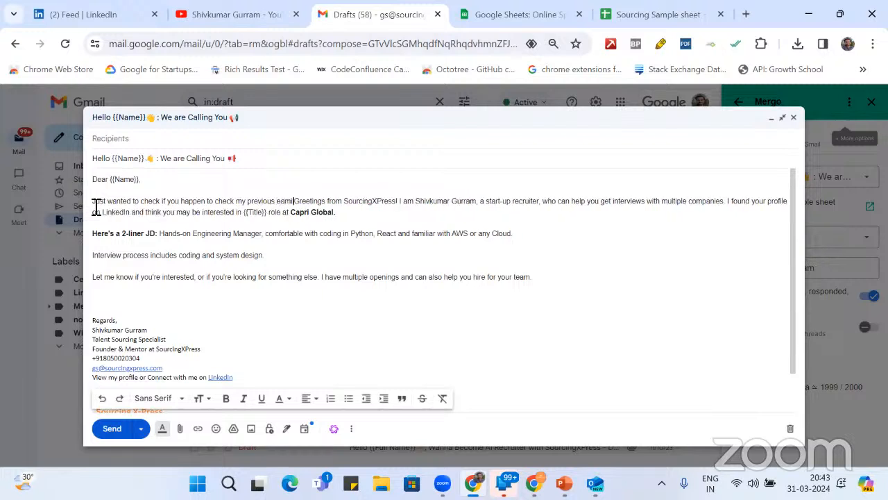
key("BackSpace")
key("BackSpace")
key("BackSpace")
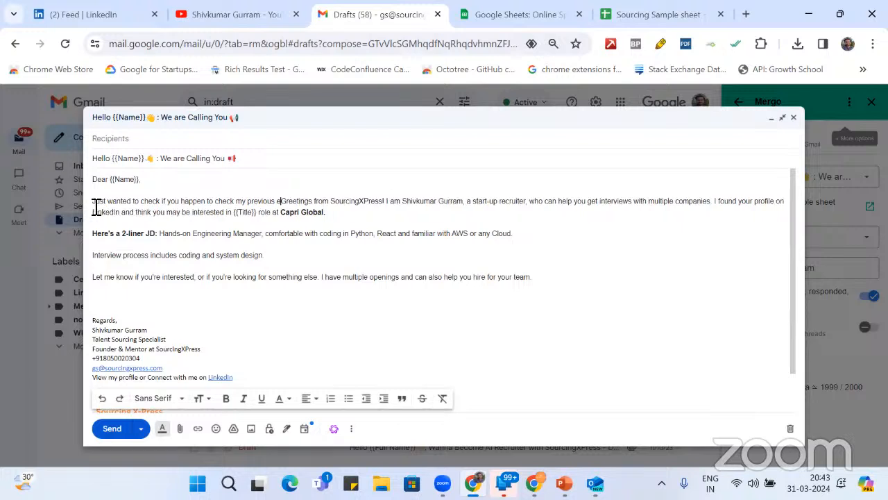
type("mail.")
key("Return")
key("Return")
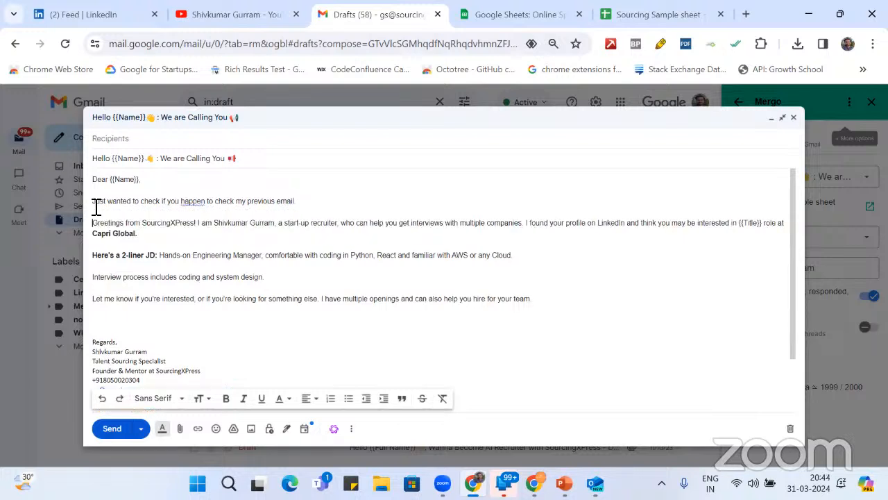
left_click(193, 203)
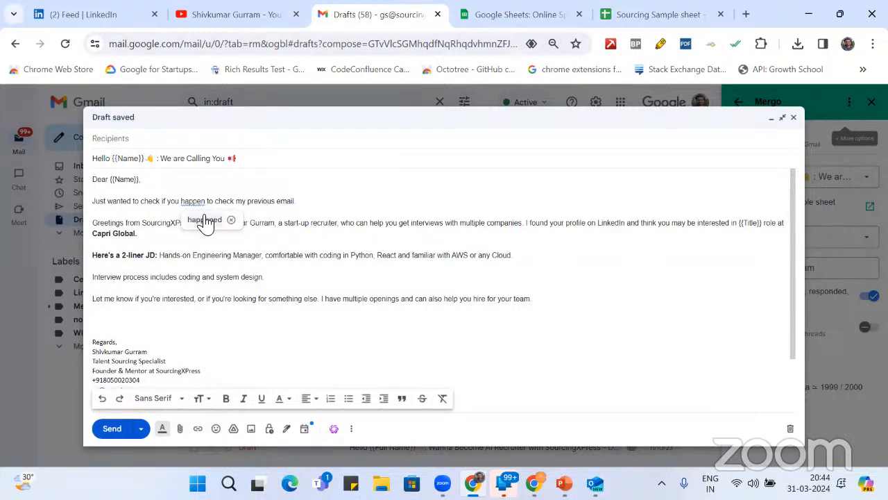
left_click(208, 222)
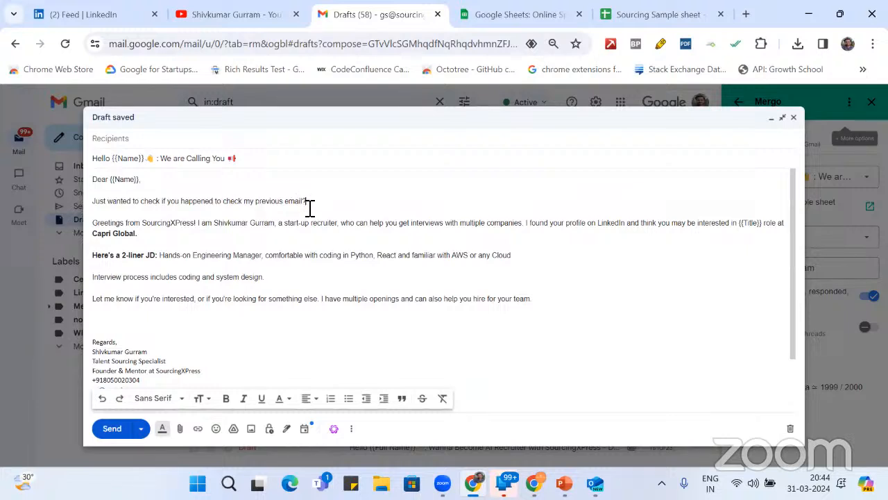
Replace "Greetings from SourcingXPress!" with "BTW," at the start of the introduction paragraph and minimise the draft
left_click(199, 228)
key("BackSpace")
key("BackSpace")
key("BackSpace")
key("BackSpace")
key("BackSpace")
key("BackSpace")
key("BackSpace")
key("BackSpace")
key("BackSpace")
key("BackSpace")
key("BackSpace")
key("BackSpace")
key("BackSpace")
key("BackSpace")
key("BackSpace")
key("BackSpace")
key("BackSpace")
key("BackSpace")
key("BackSpace")
key("BackSpace")
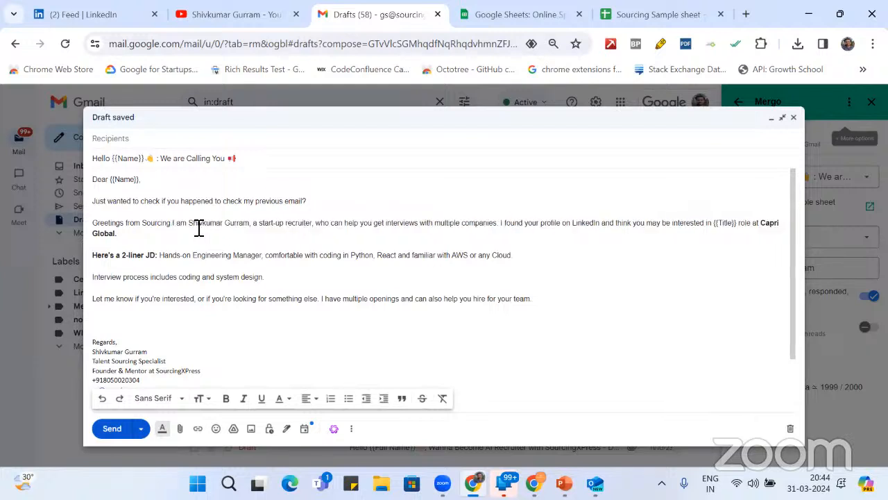
key("BackSpace")
key("BackSpace")
key("BackSpace")
key("BackSpace")
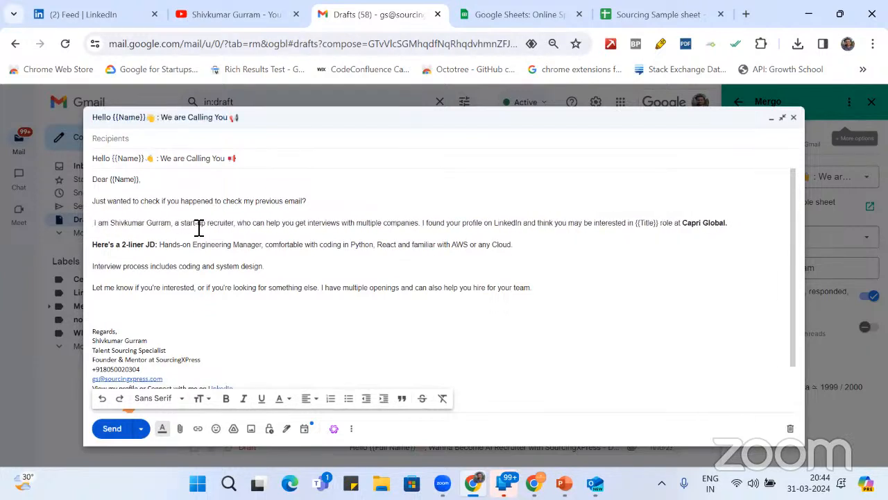
key("Delete")
type("BTW")
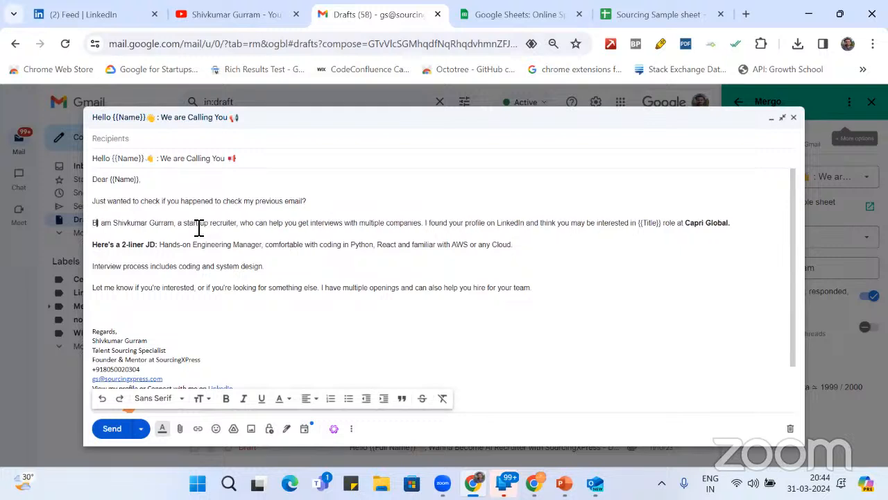
type(",")
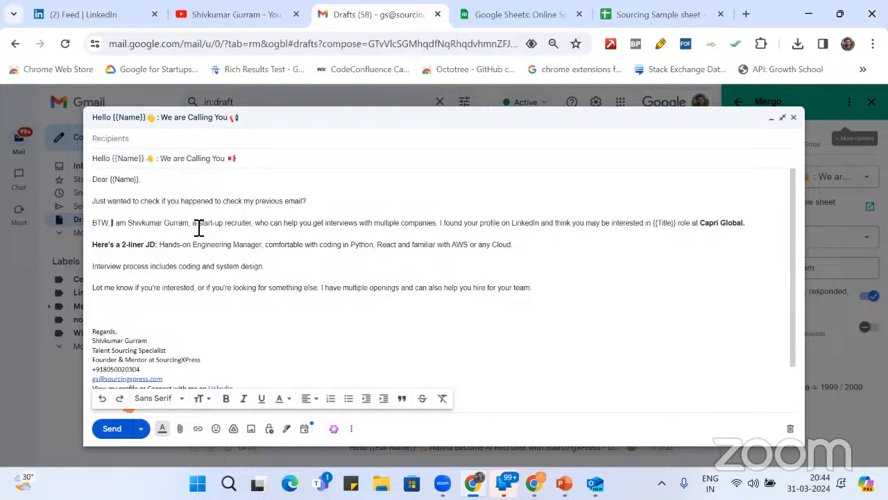
left_click(771, 118)
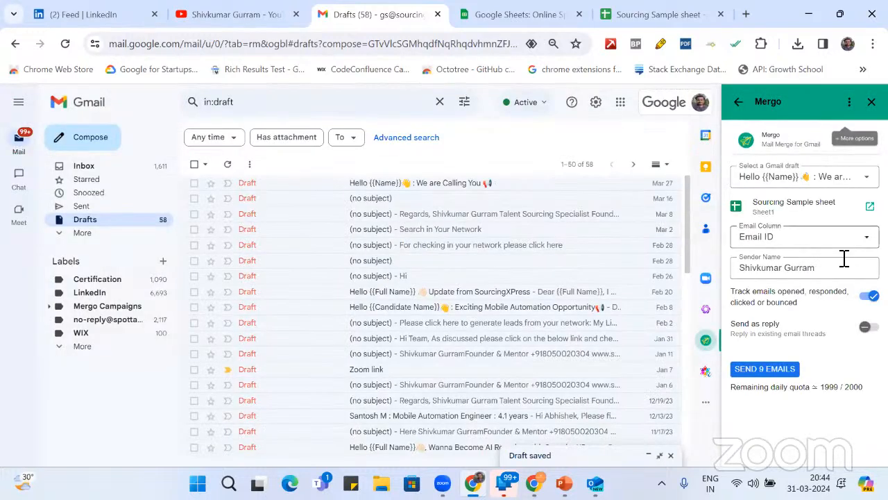
Turn on Send as reply for the campaign, keeping Email ID as the email column, and reselect the "Hello {{Name}} : We are Calling You" draft
left_click(866, 326)
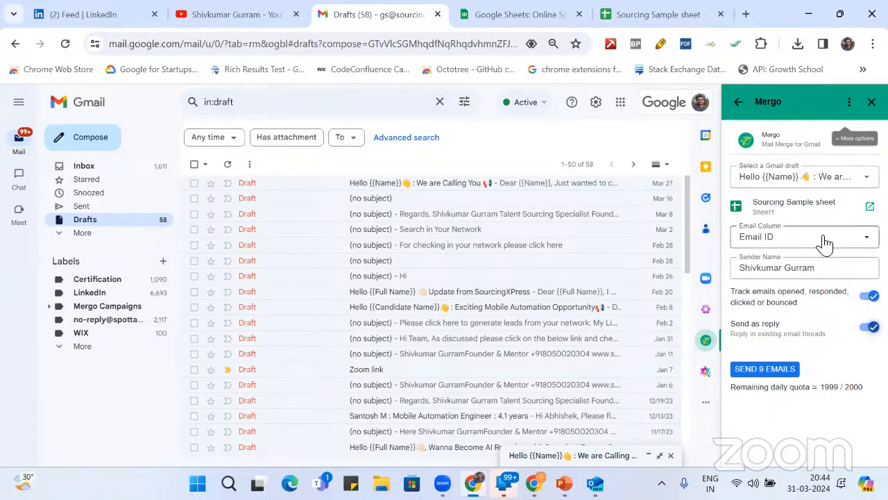
left_click(862, 240)
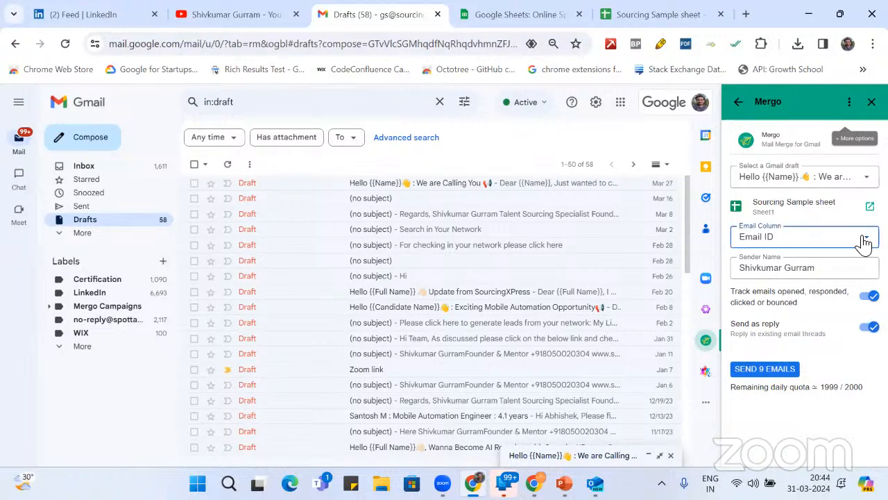
left_click(844, 267)
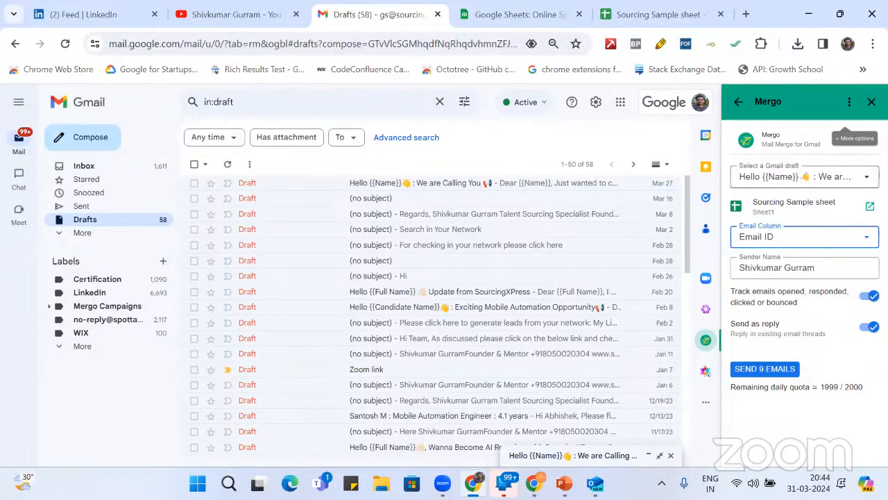
left_click(805, 177)
left_click(798, 201)
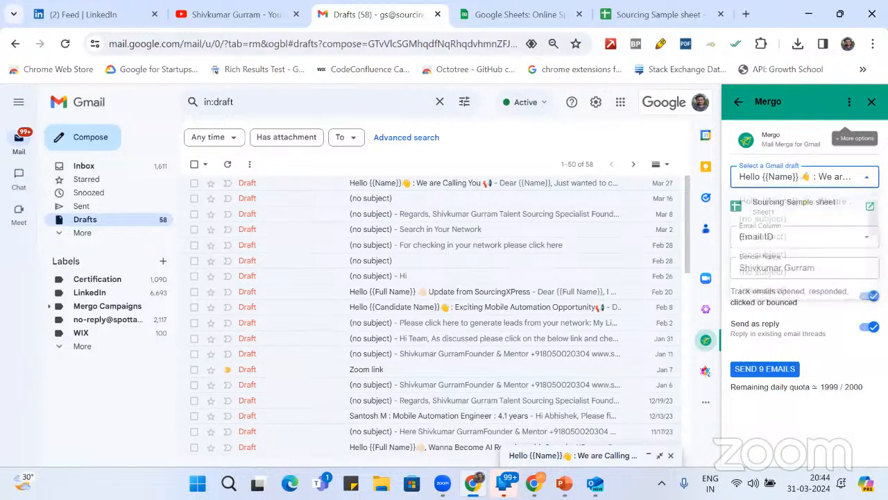
Send the campaign's 9 emails as replies and open the Sent mail list
left_click(777, 374)
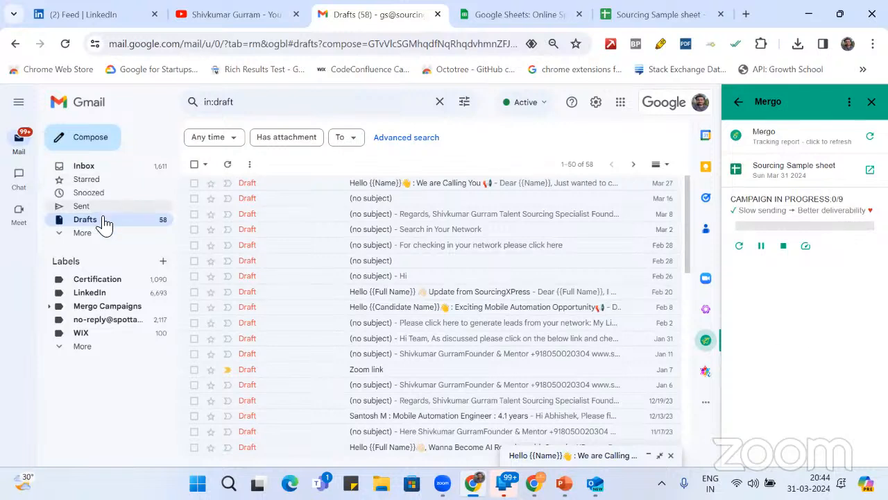
left_click(82, 207)
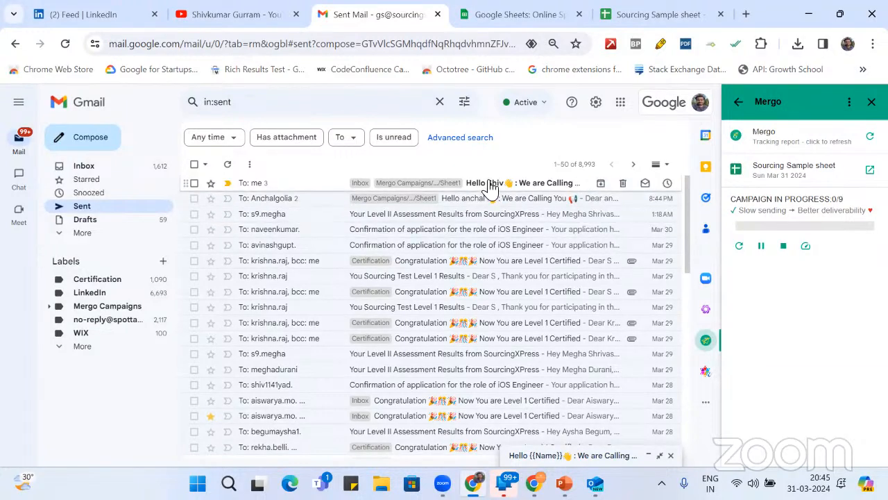
Open the newest sent campaign thread, expand its original March 27 email and compare it with the follow-up reply
left_click(490, 186)
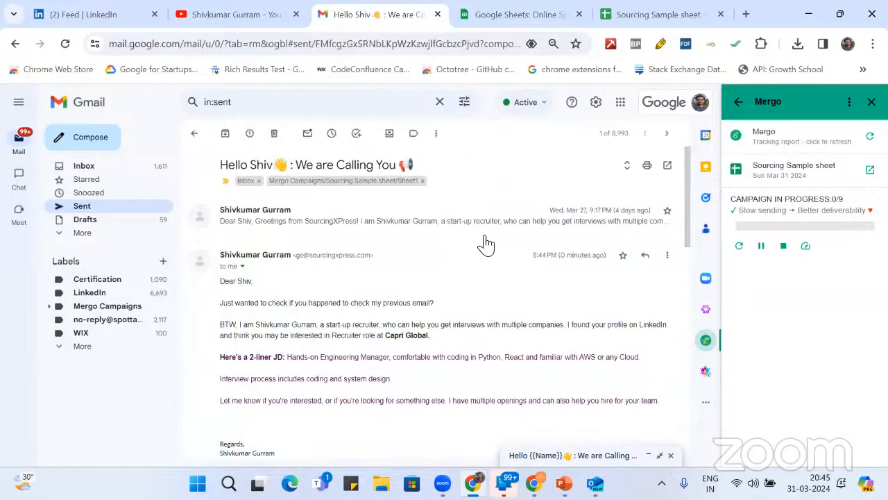
scroll(482, 295, "down", 1)
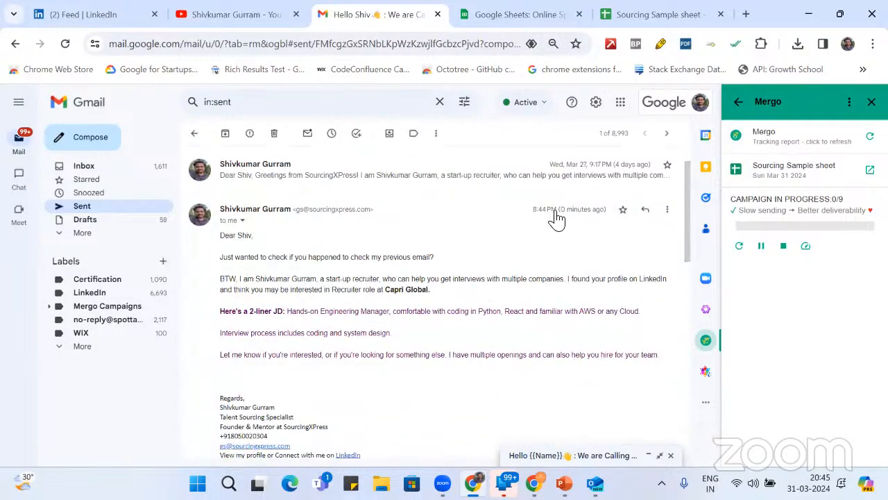
left_click_drag(220, 258, 452, 270)
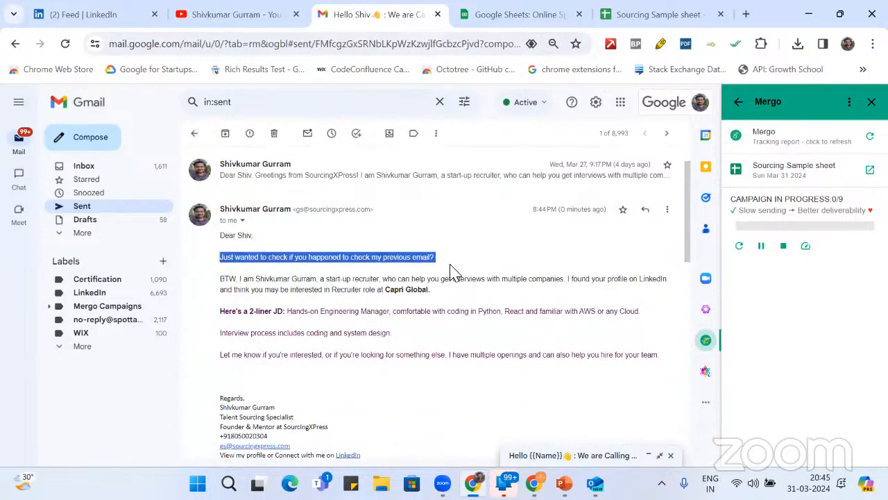
left_click(456, 177)
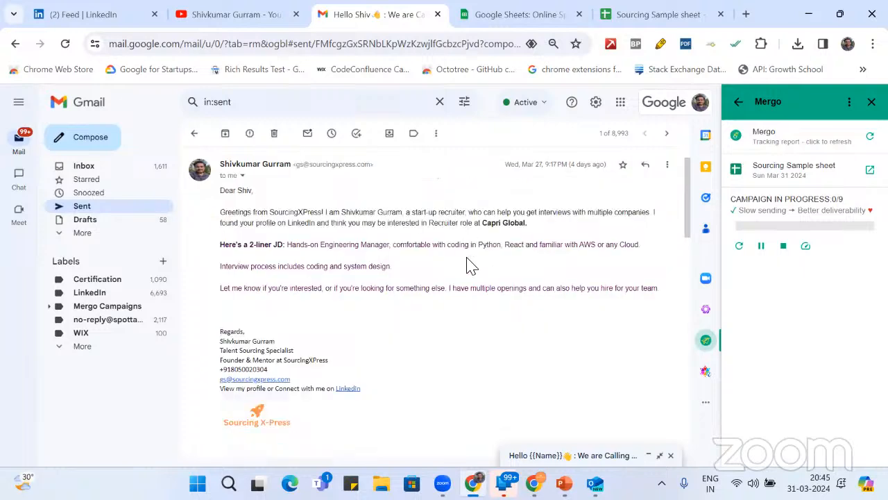
scroll(468, 264, "down", 4)
scroll(468, 264, "down", 5)
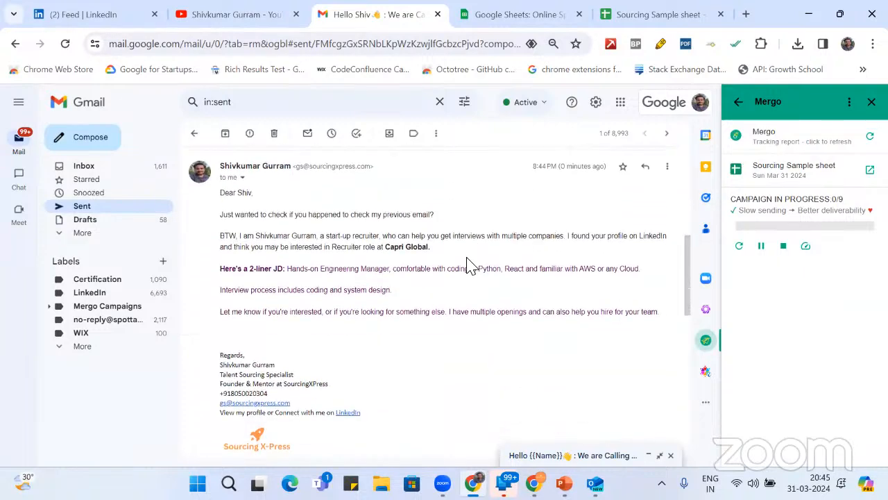
scroll(467, 264, "down", 5)
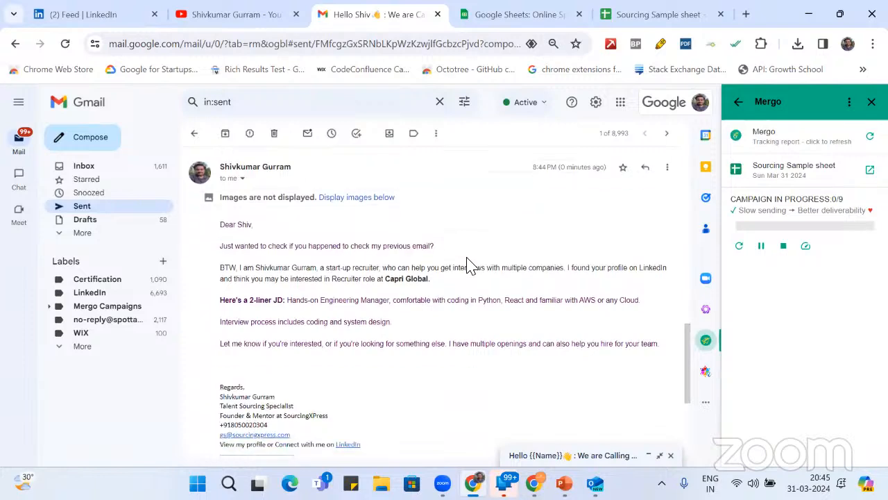
scroll(470, 267, "down", 2)
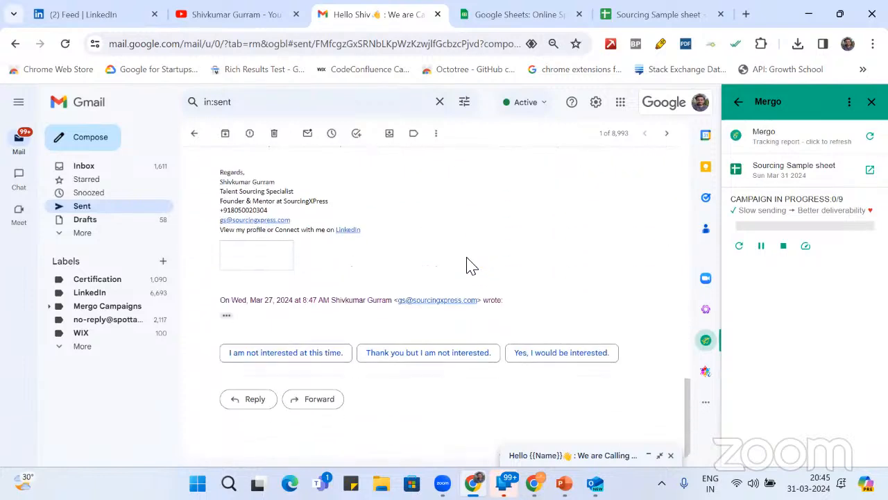
scroll(467, 264, "up", 15)
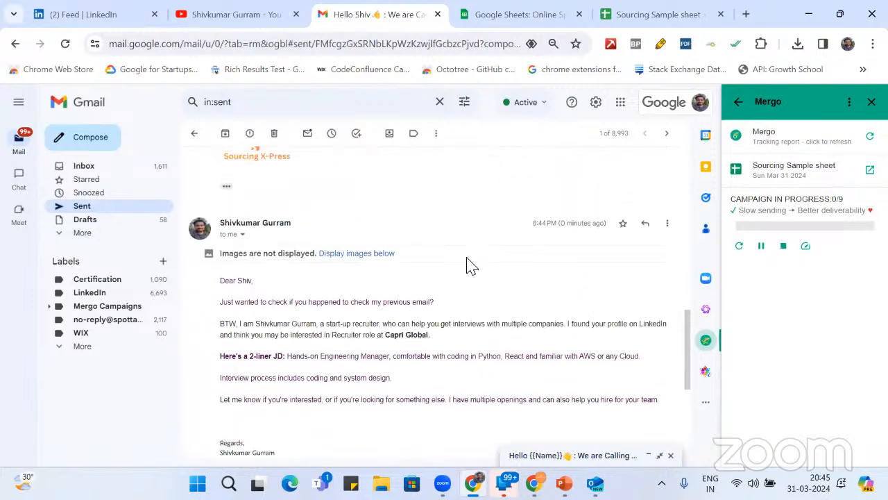
Refresh the Sent mail list and read the follow-up in the second campaign thread from its top
left_click(126, 212)
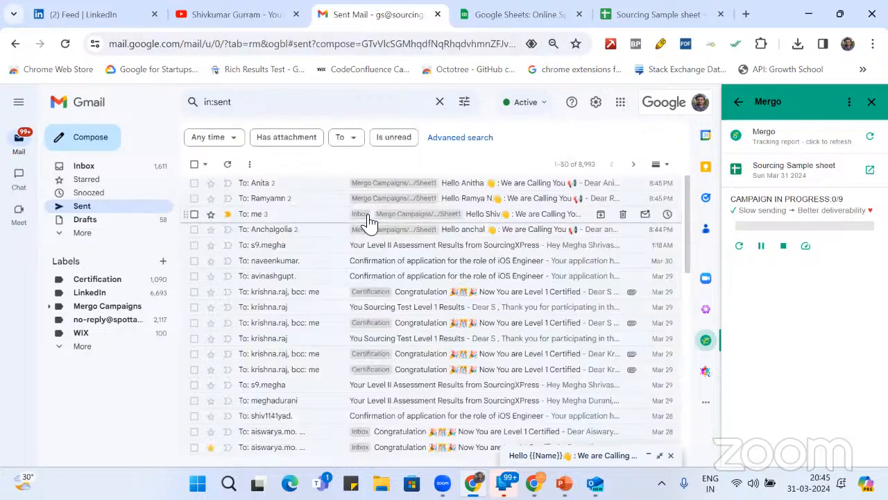
left_click(488, 208)
scroll(490, 332, "down", 2)
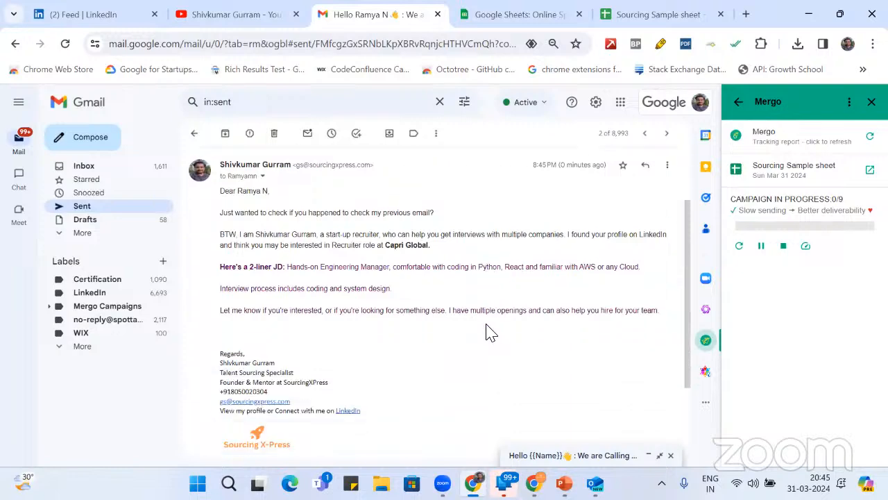
scroll(486, 331, "down", 3)
scroll(486, 305, "up", 5)
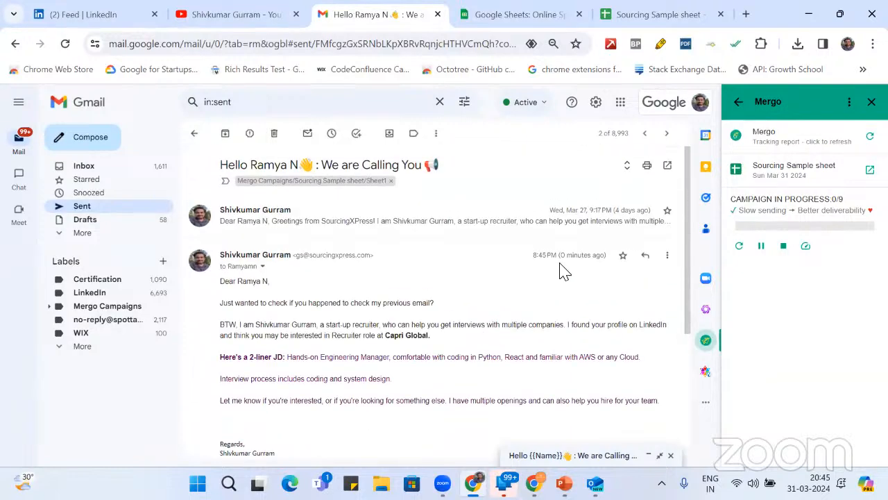
Read through the topmost sent campaign thread and return to the Sent mail list beside the Mergo tracking report
left_click(195, 135)
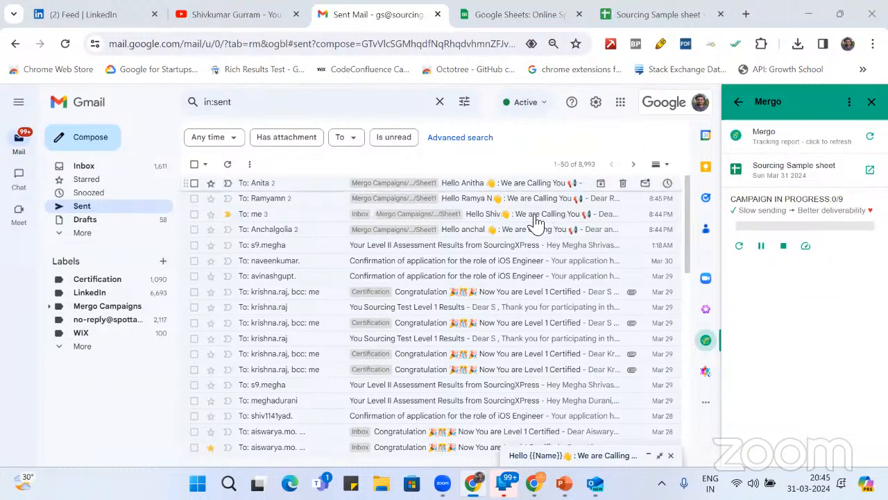
left_click(472, 188)
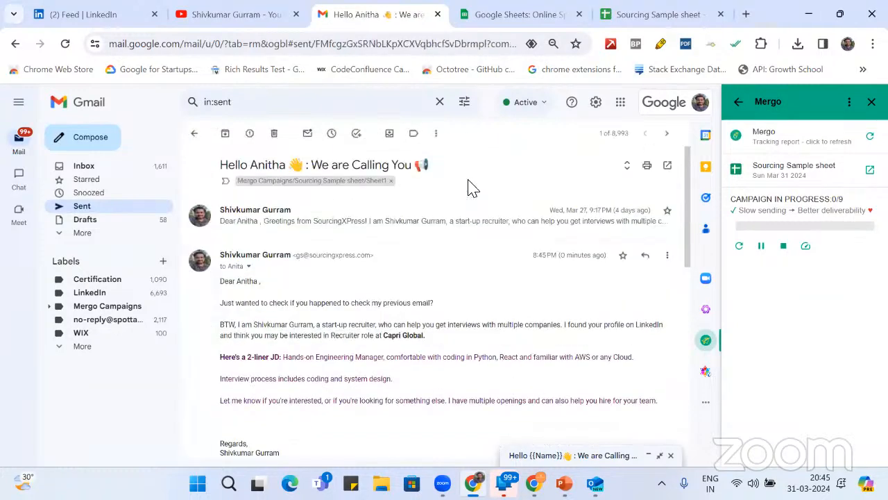
scroll(486, 292, "down", 3)
scroll(490, 305, "down", 3)
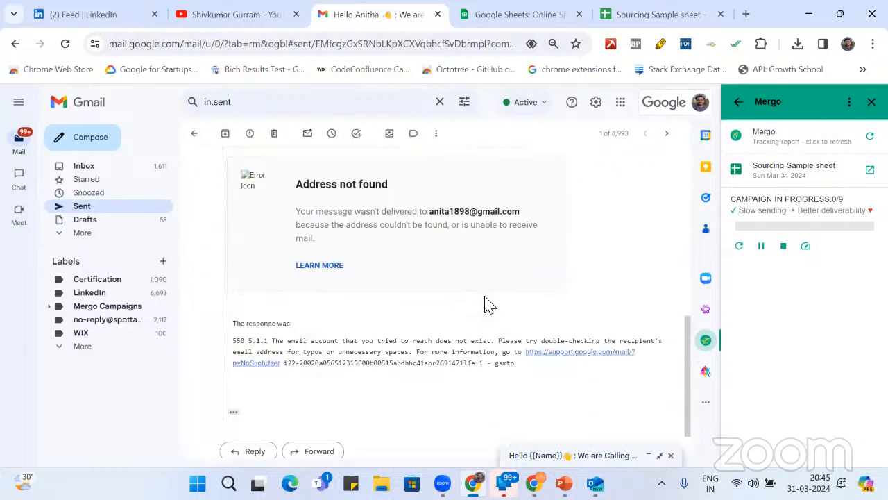
scroll(490, 306, "up", 10)
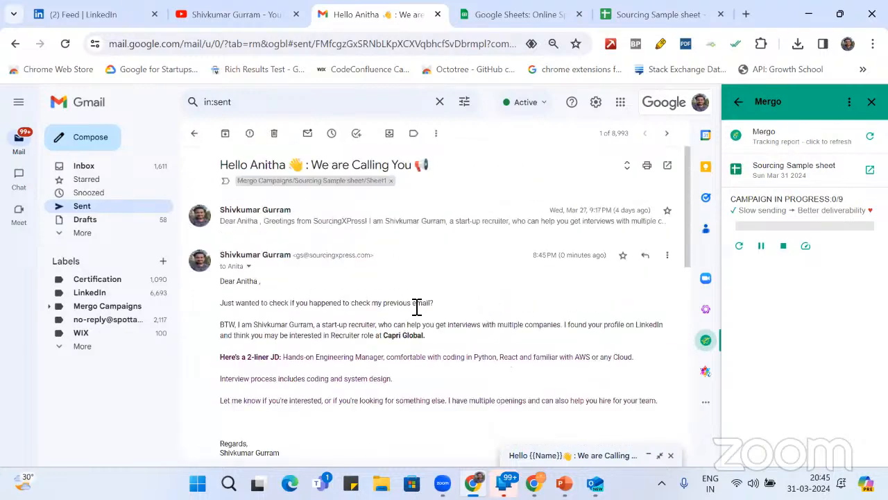
left_click(137, 207)
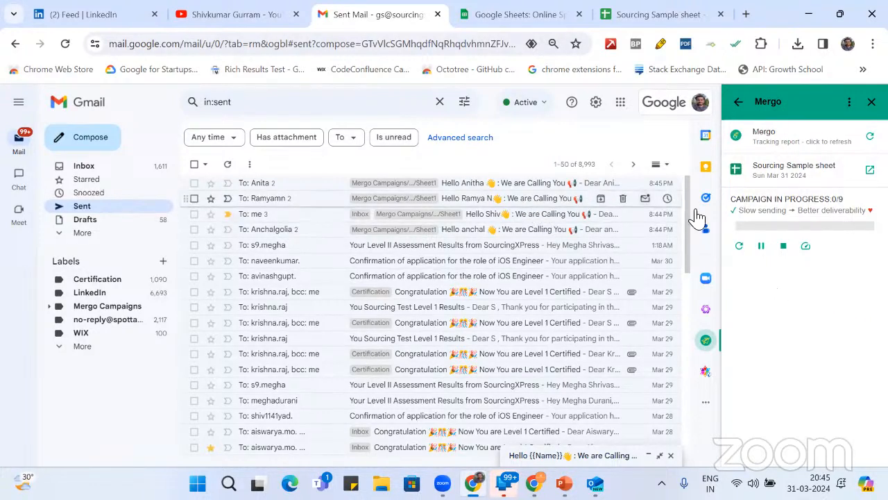
left_click(848, 234)
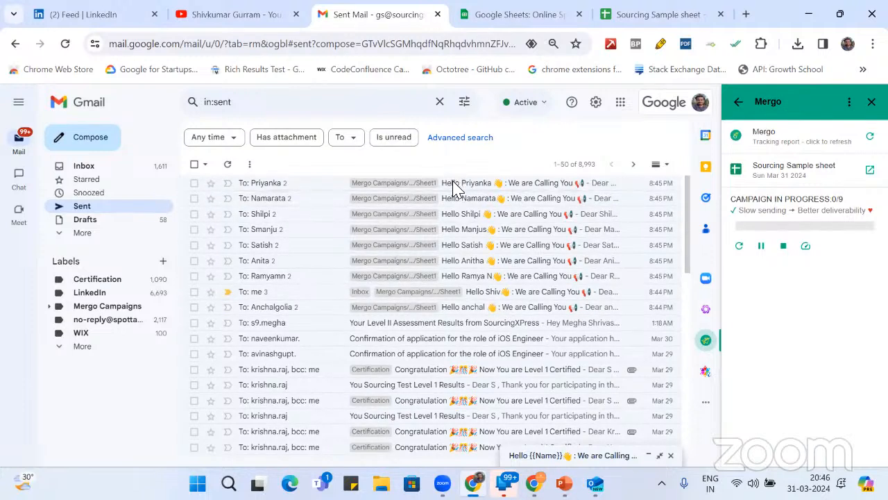
Reload the Sourcing Sample sheet and check the Merge status column and its notes against Gmail's Sent list
left_click(629, 21)
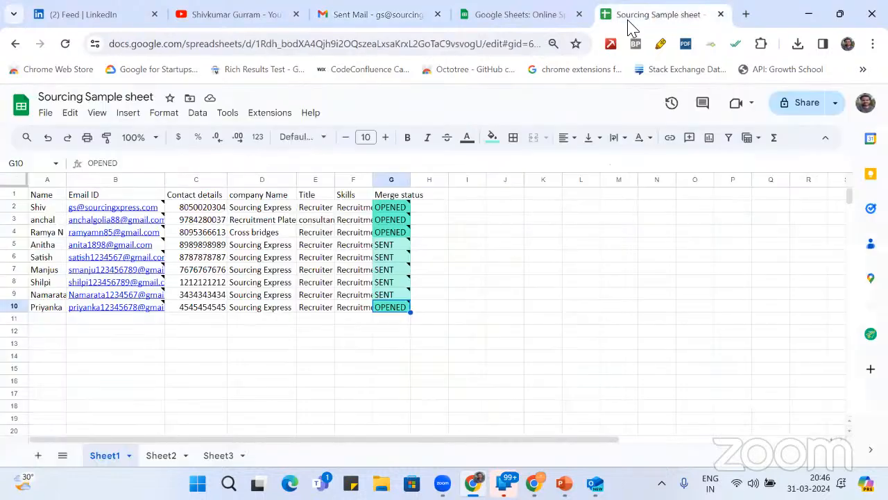
left_click(66, 43)
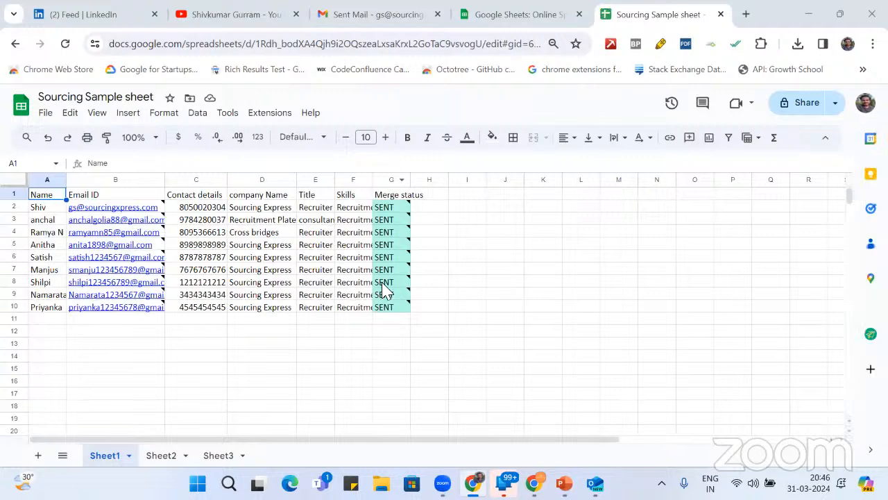
mouse_move(397, 206)
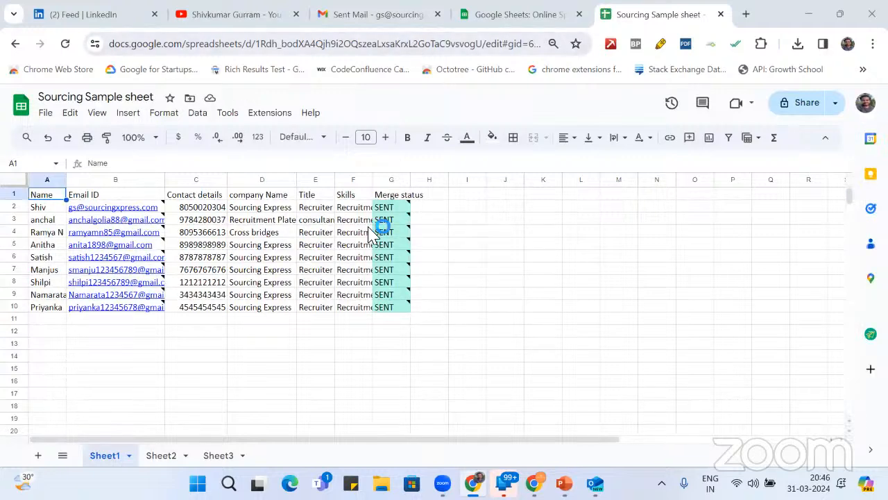
left_click(66, 45)
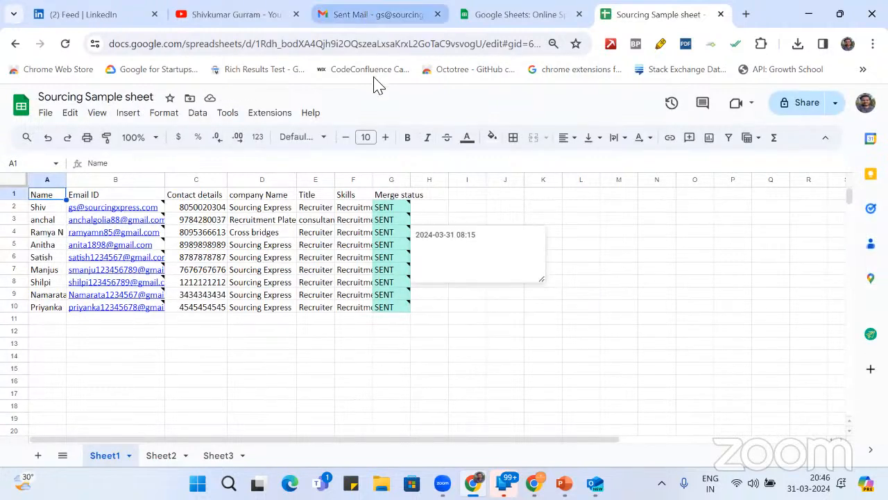
left_click(373, 15)
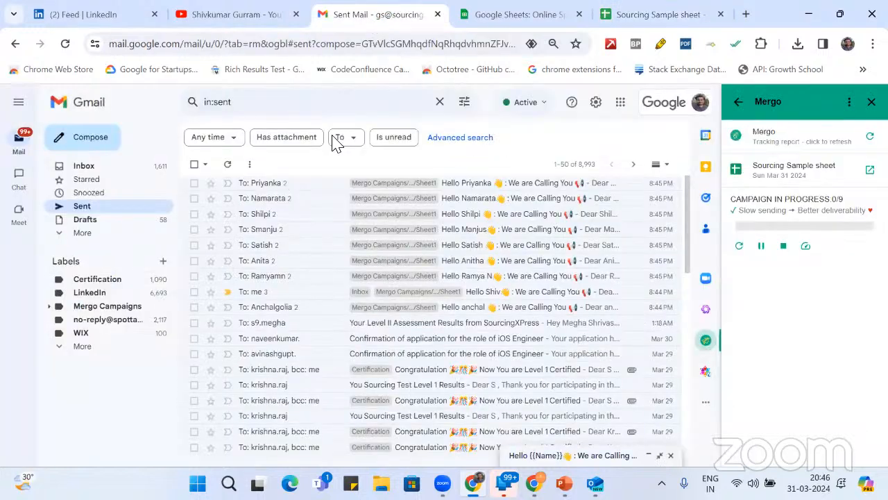
left_click(640, 15)
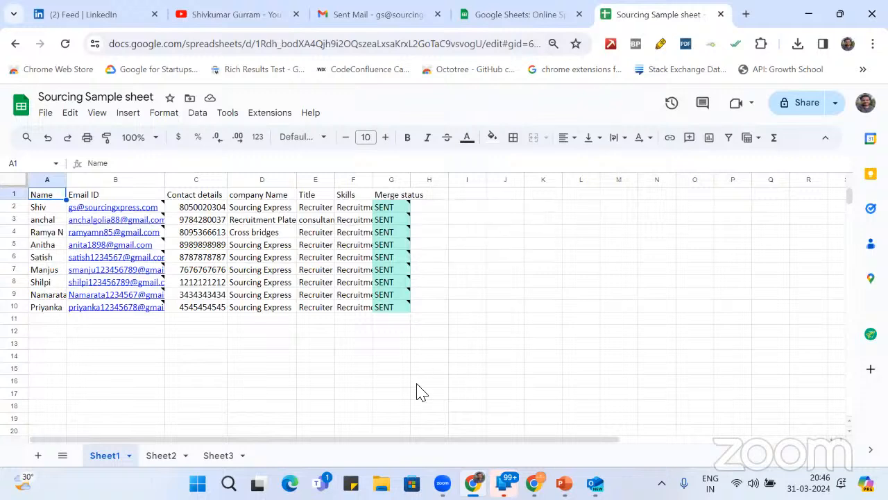
left_click(392, 14)
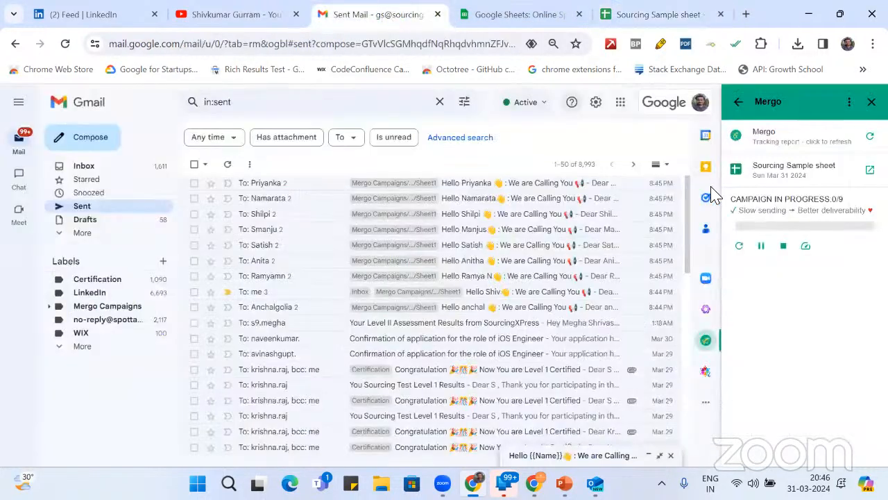
Back out of the Mergo tracking report to the sheet selection, and close and reopen the add-on
left_click(742, 103)
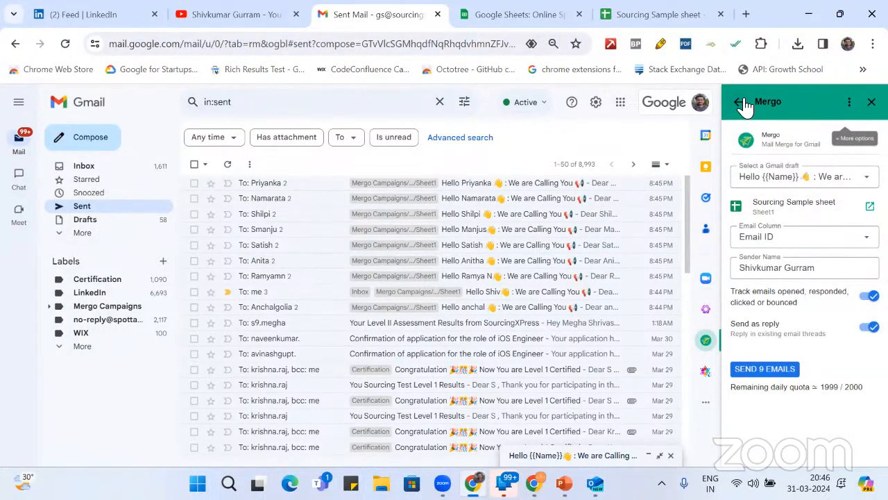
left_click(742, 103)
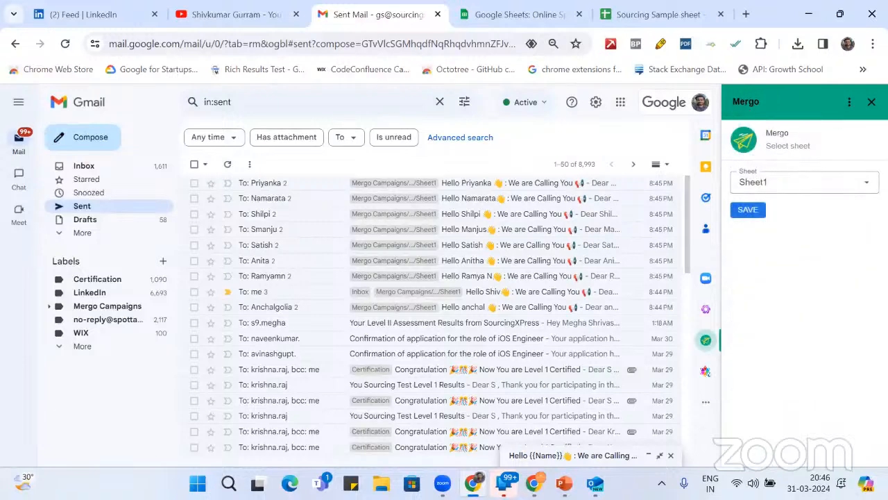
left_click(872, 101)
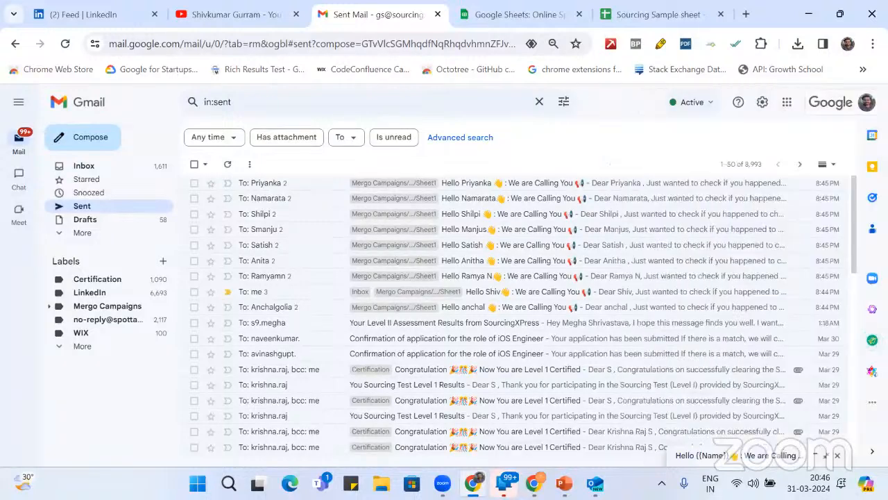
left_click(873, 339)
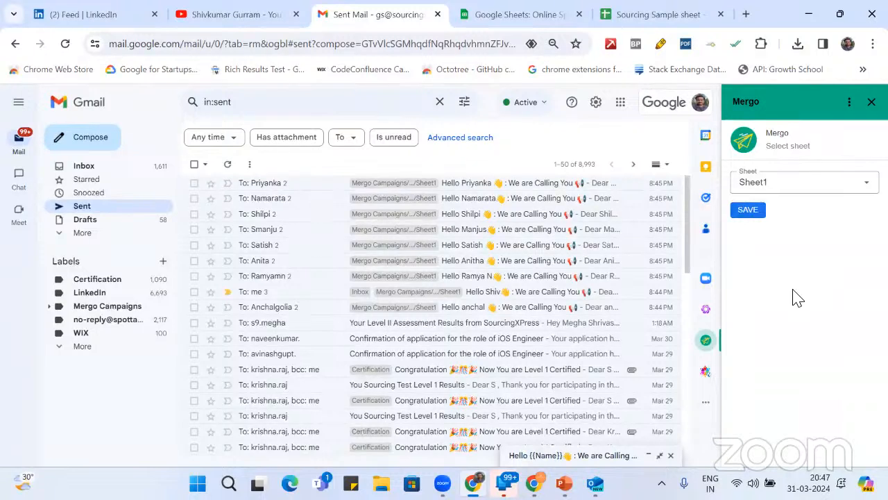
Compare the original email with the follow-up in the newest sent thread, and return to the Sourcing Sample sheet's Merge status column
left_click(526, 191)
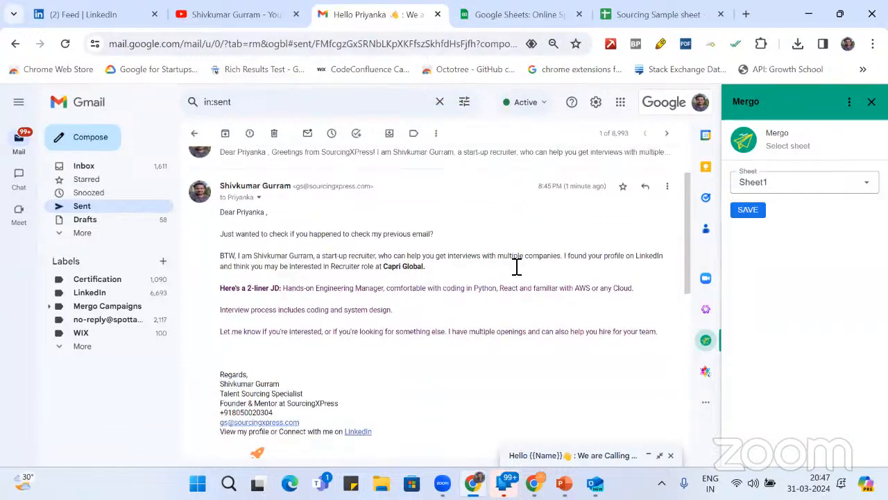
left_click(481, 236)
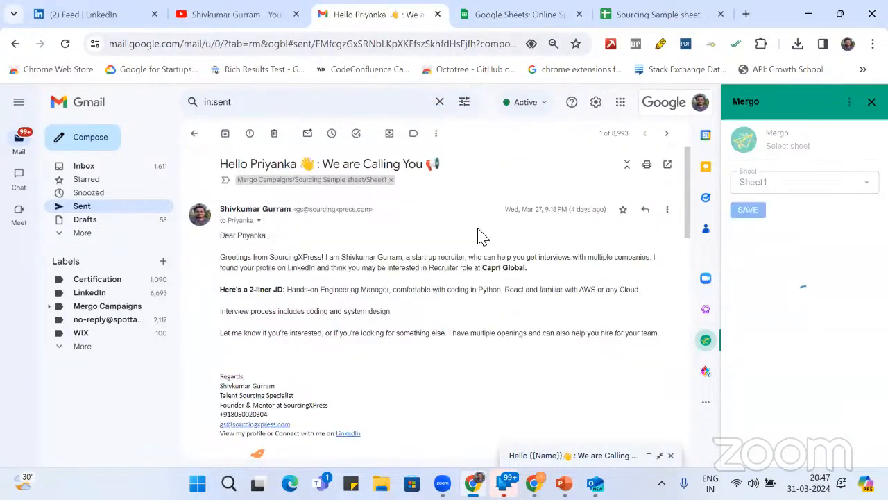
scroll(478, 236, "down", 5)
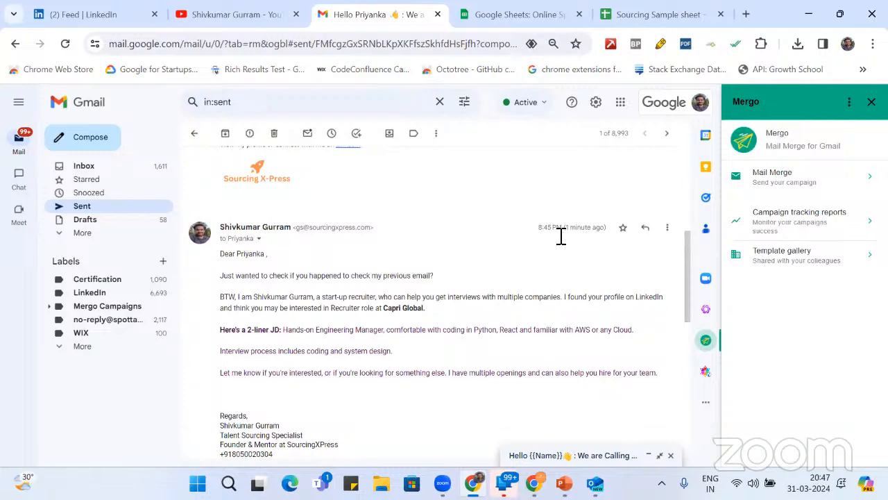
scroll(561, 234, "down", 1)
scroll(413, 247, "up", 1)
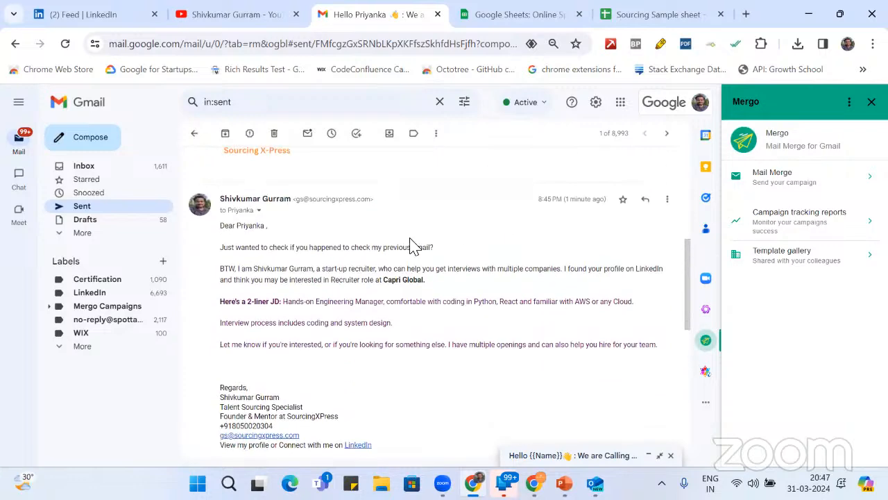
left_click(624, 20)
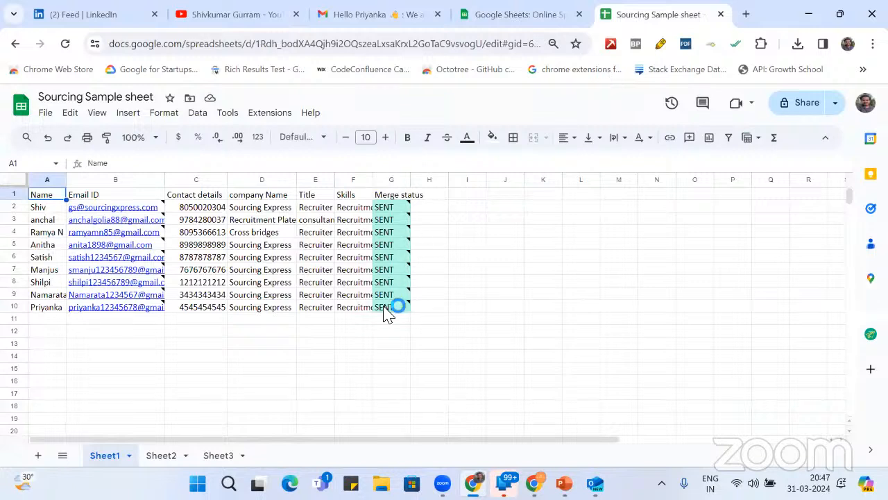
Check the sheet's Merge status notes, and inspect the remaining daily quota in Mergo's Mail Merge form in Gmail
mouse_move(397, 211)
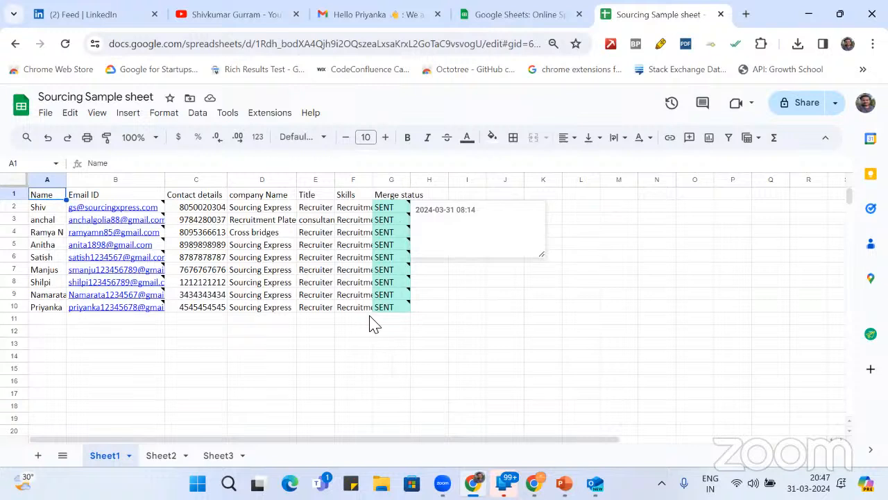
mouse_move(386, 317)
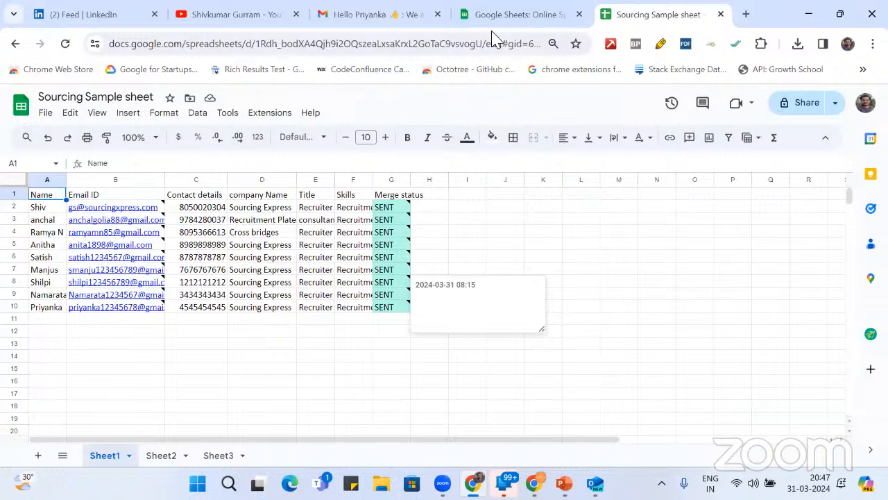
left_click(520, 19)
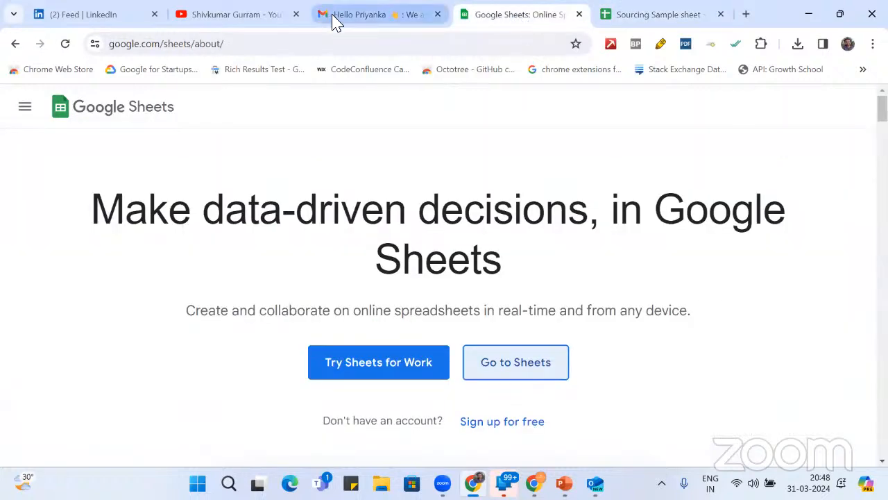
left_click(335, 21)
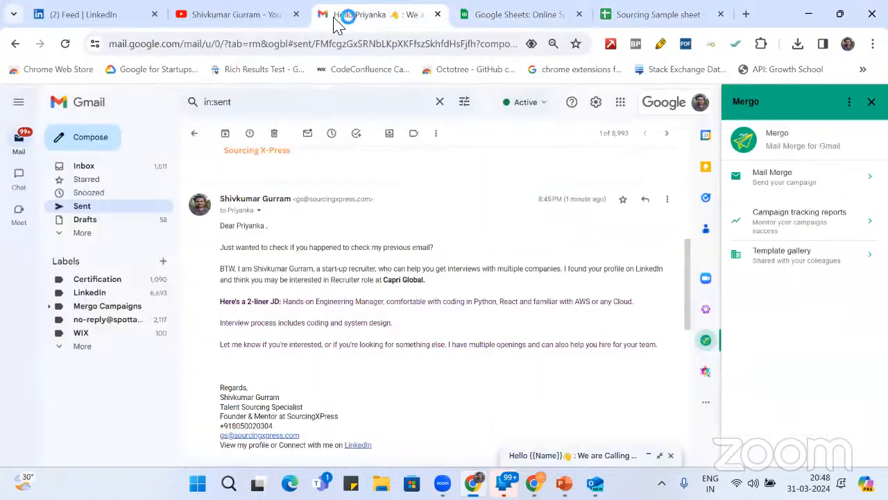
left_click(821, 183)
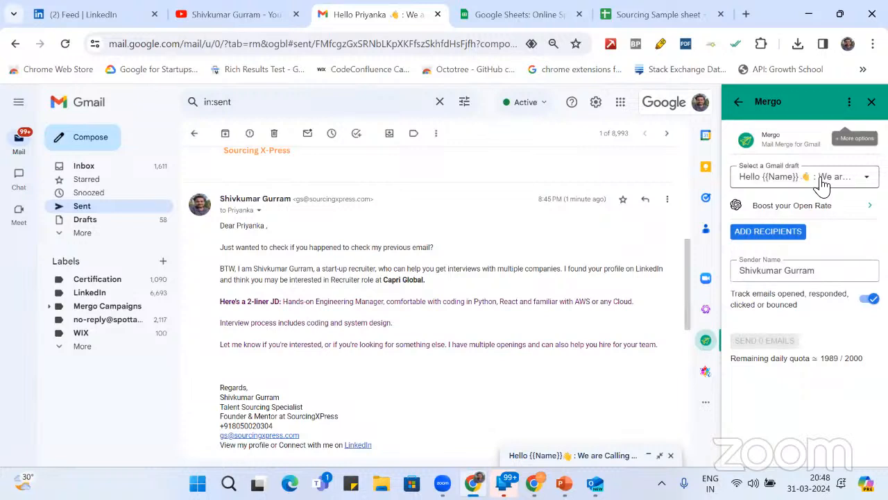
left_click_drag(817, 359, 843, 360)
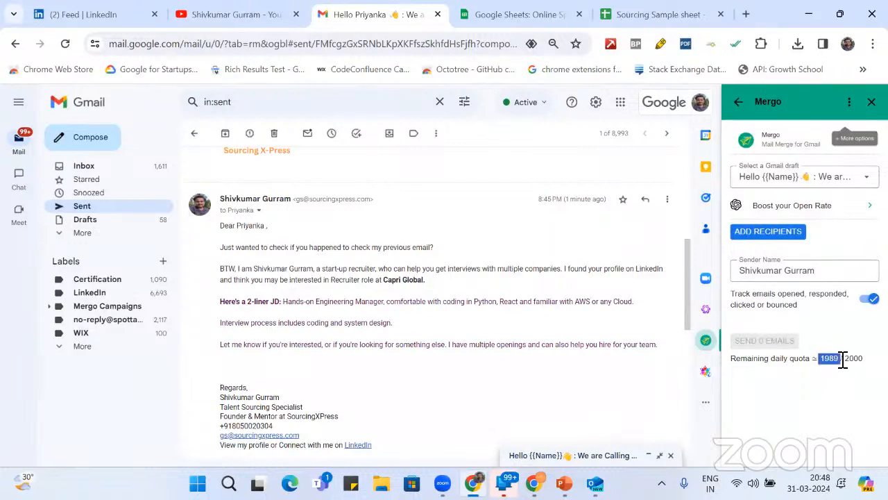
left_click(843, 360)
Open Mergo's subscription management and expand the full list of plan benefits
left_click(848, 102)
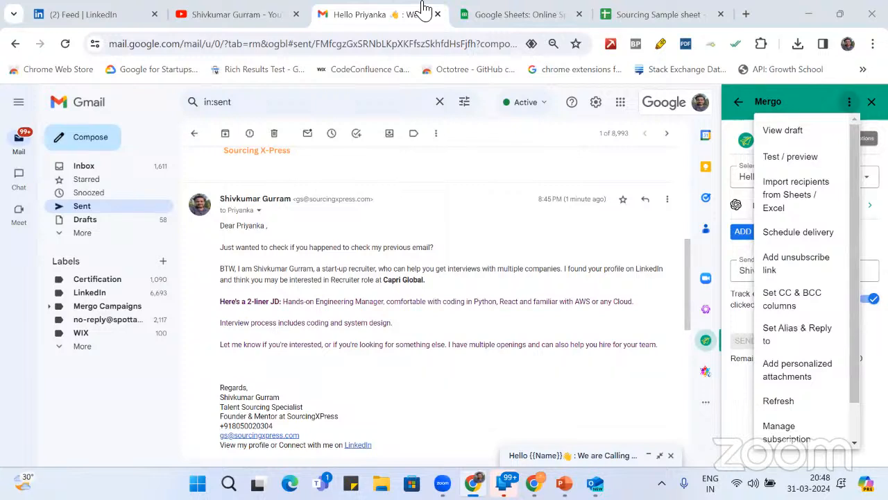
scroll(801, 284, "down", 1)
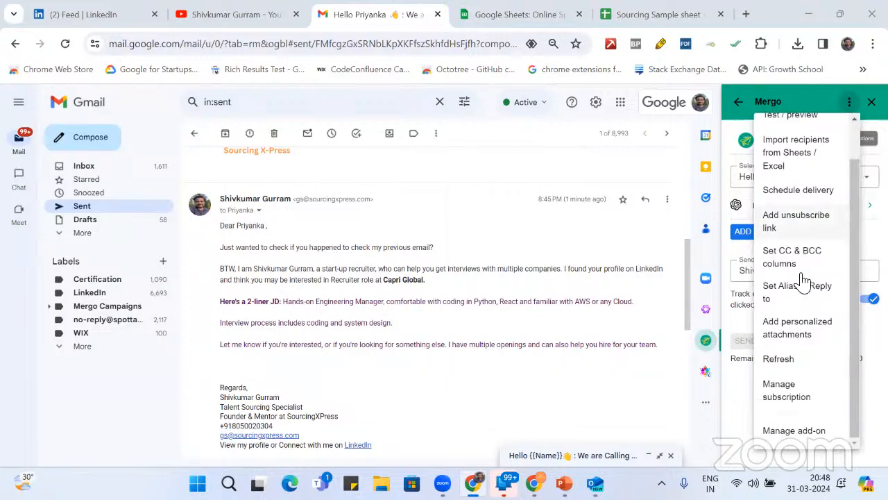
left_click(807, 401)
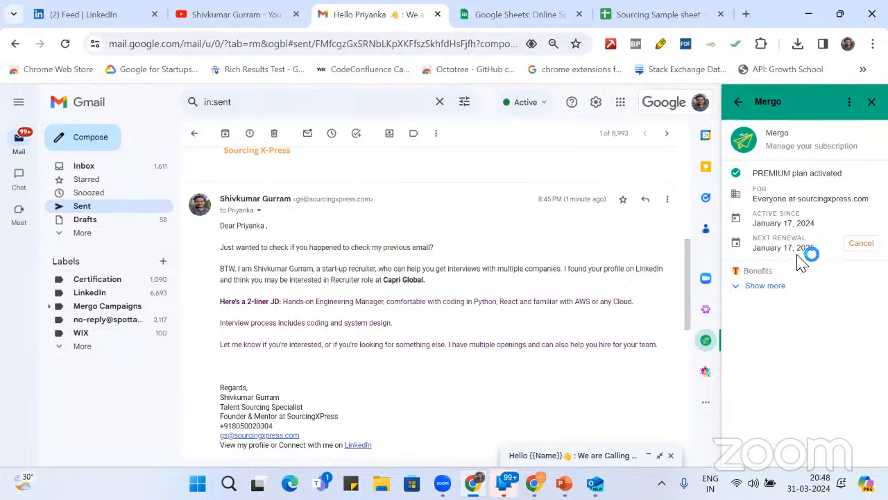
left_click(765, 287)
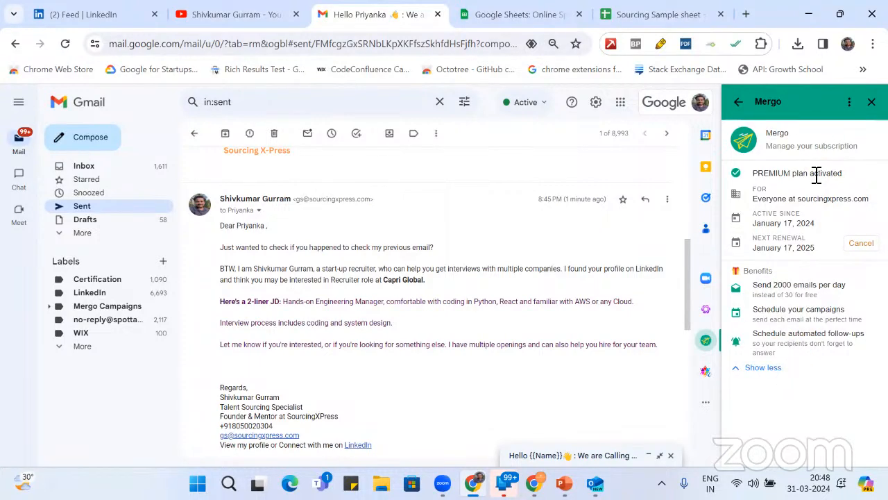
Search the web for "mergo mail merge pricing" in a new tab and open Mergo's Pricing page
left_click(746, 14)
type("mergo")
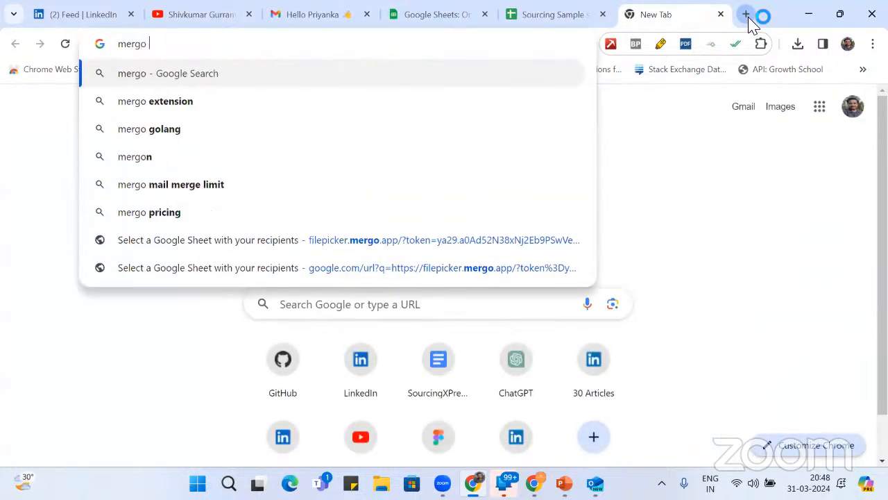
type(" mail merge")
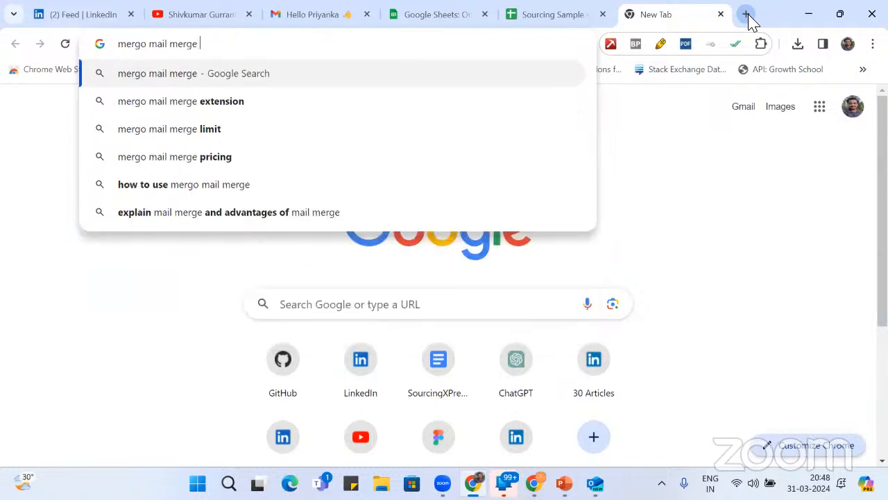
key("Down")
key("Down")
key("Down")
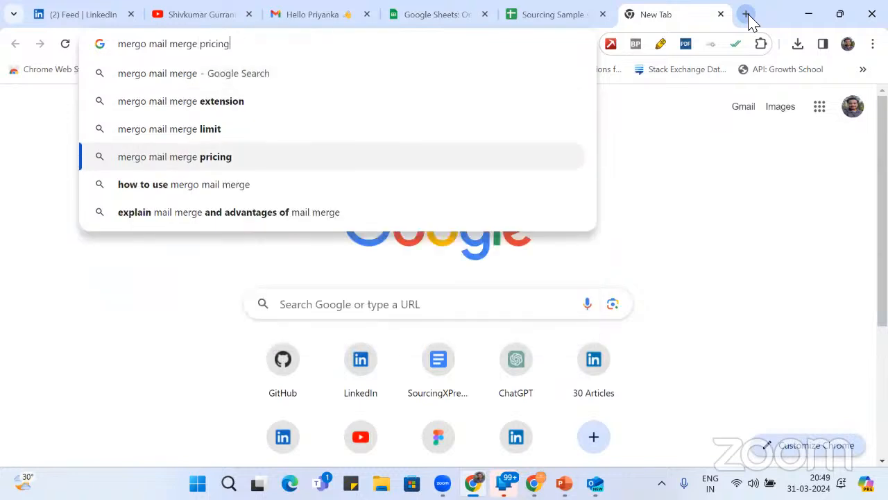
key("Return")
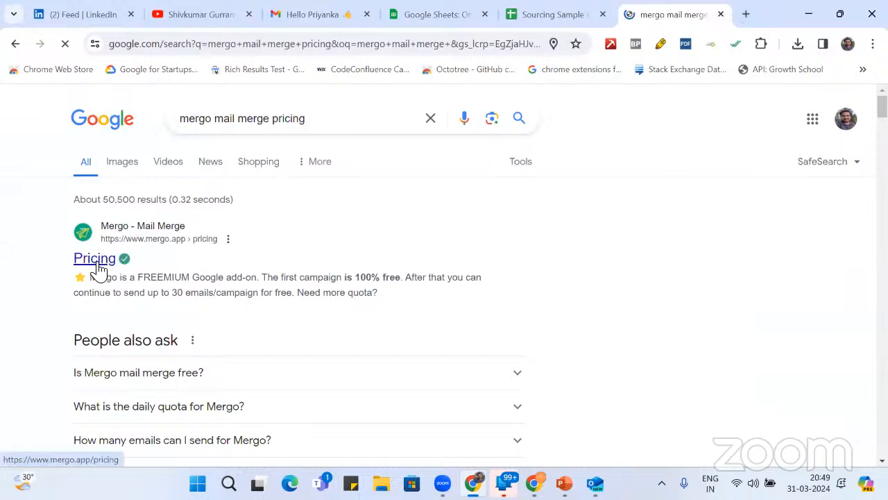
left_click(97, 266)
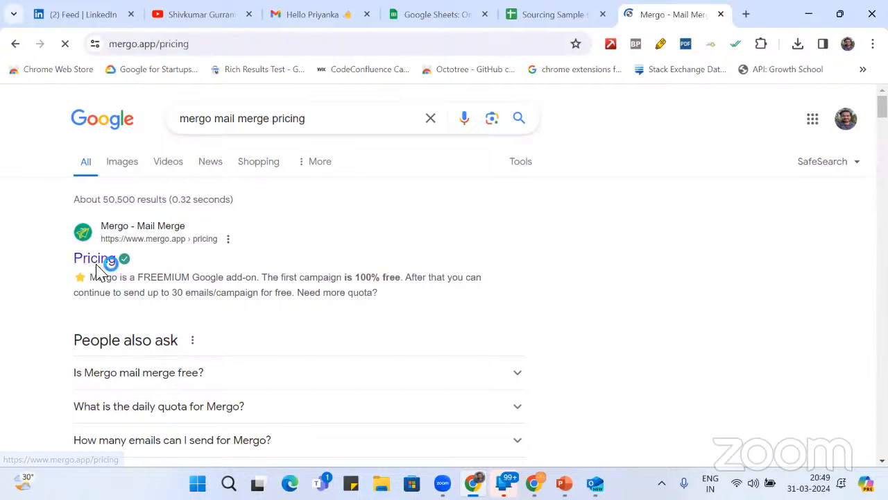
Open Mergo's plans from the pricing page and compare the monthly prices and included features of each plan
scroll(595, 251, "down", 3)
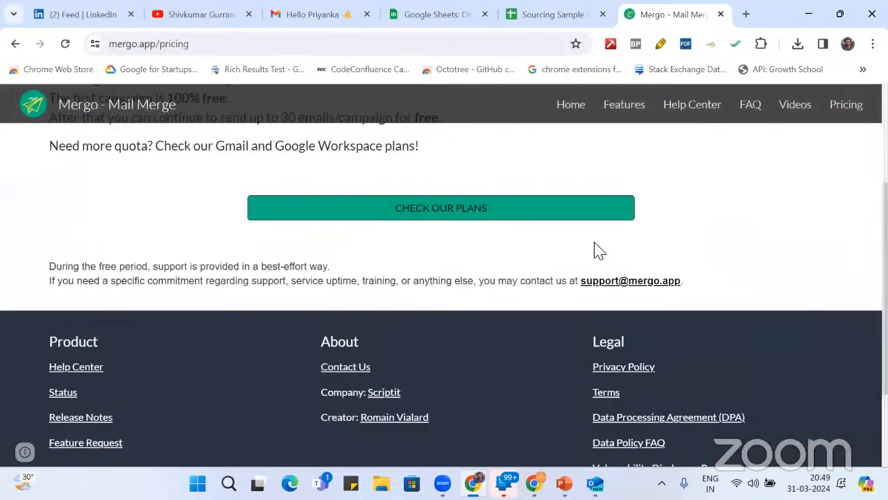
scroll(595, 249, "up", 2)
left_click(470, 320)
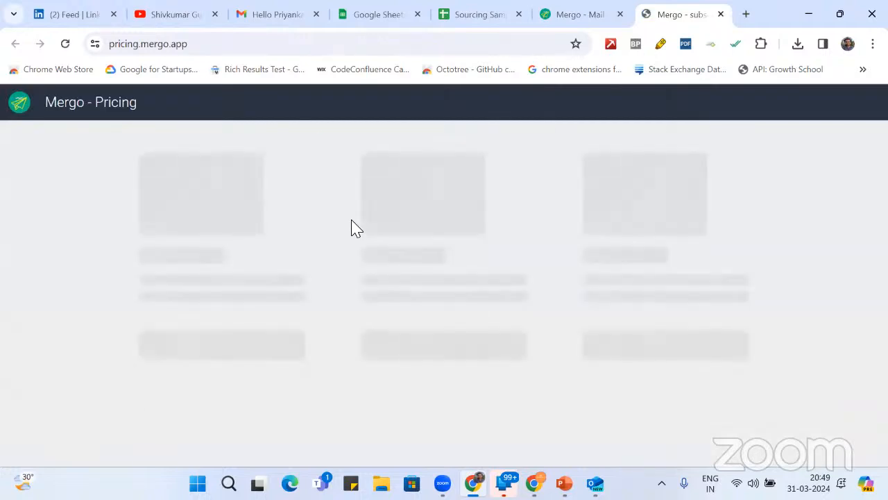
scroll(352, 229, "down", 2)
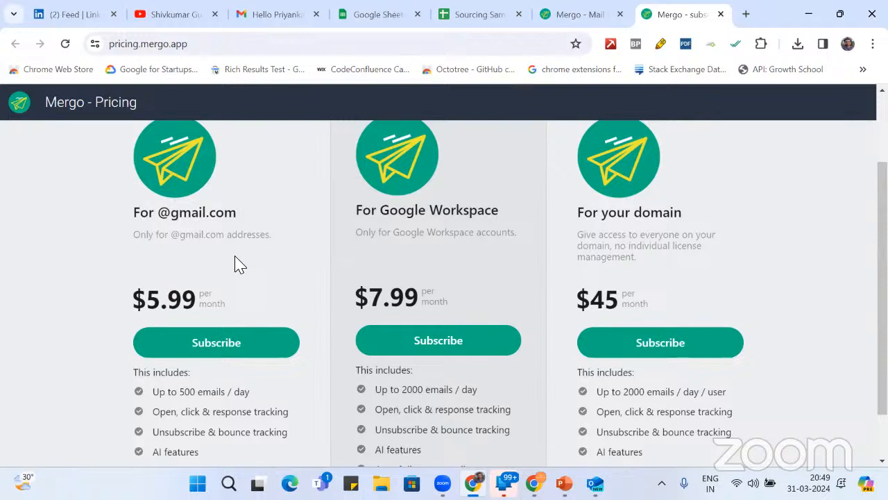
scroll(236, 264, "down", 1)
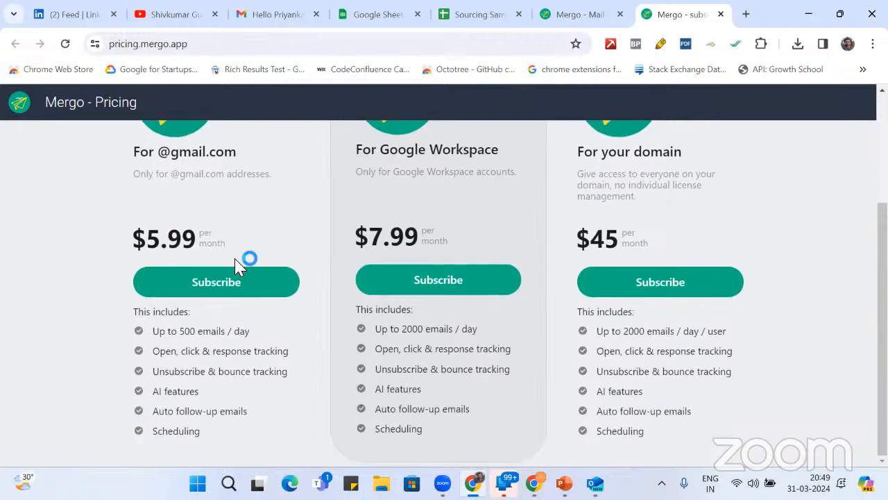
scroll(254, 257, "up", 2)
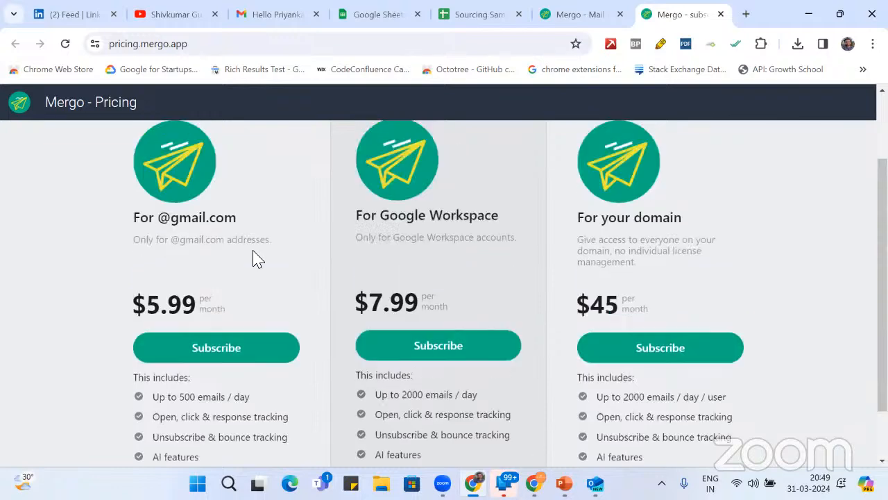
scroll(254, 257, "down", 1)
scroll(254, 257, "down", 1)
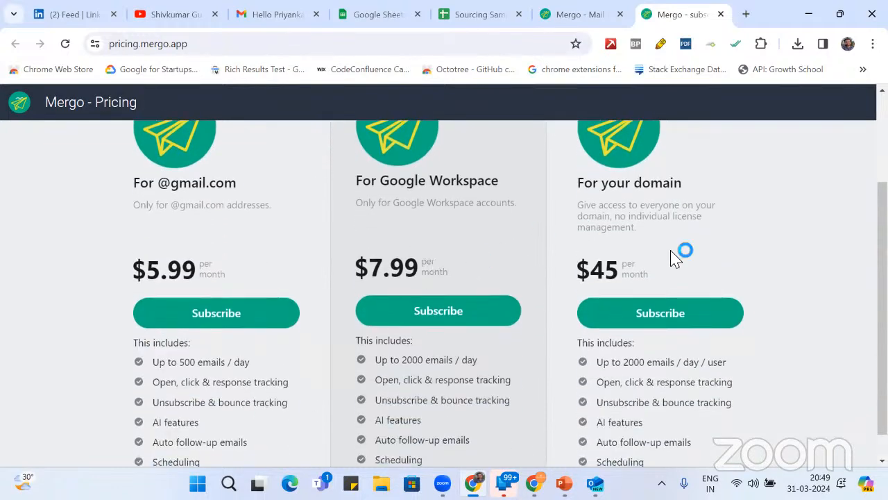
scroll(683, 268, "down", 1)
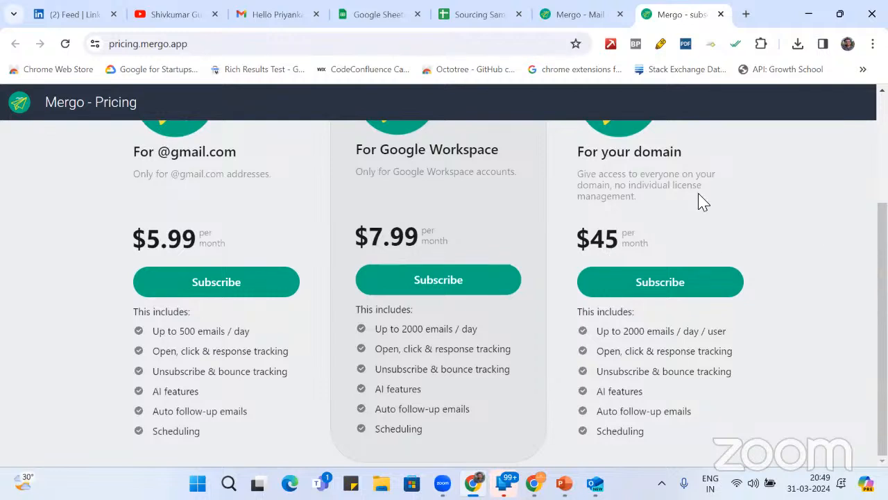
Check in Gmail's Mergo subscription details whom the Premium plan covers, and return to the Mergo pricing plans
left_click(285, 14)
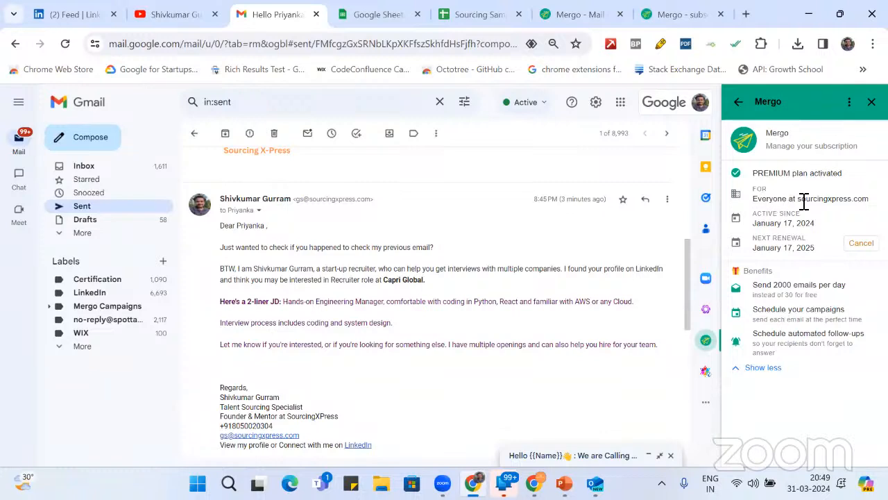
left_click_drag(753, 199, 868, 200)
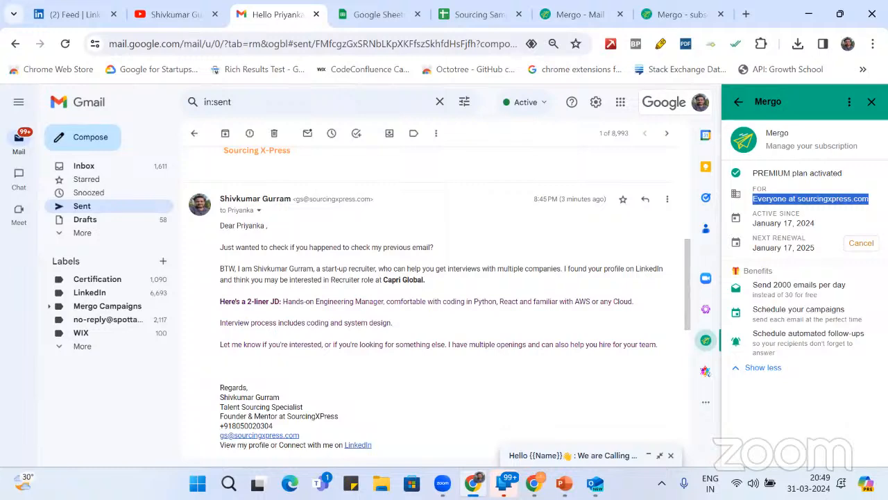
left_click(699, 15)
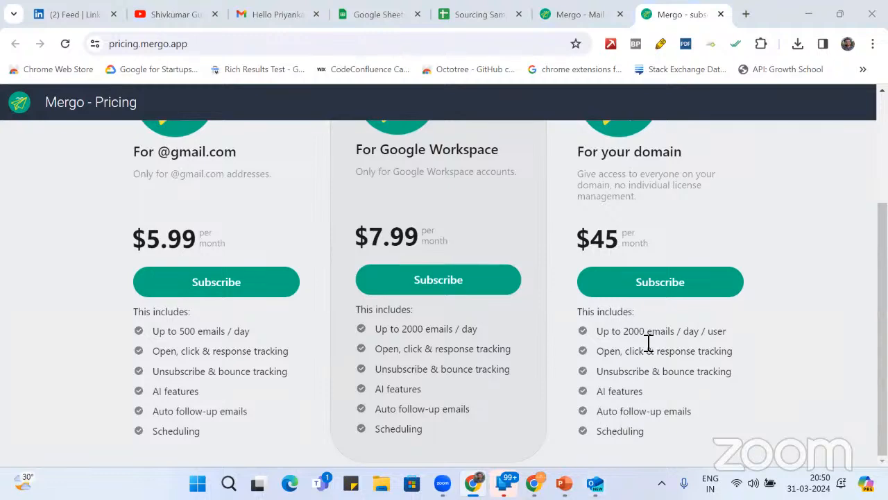
scroll(696, 210, "up", 3)
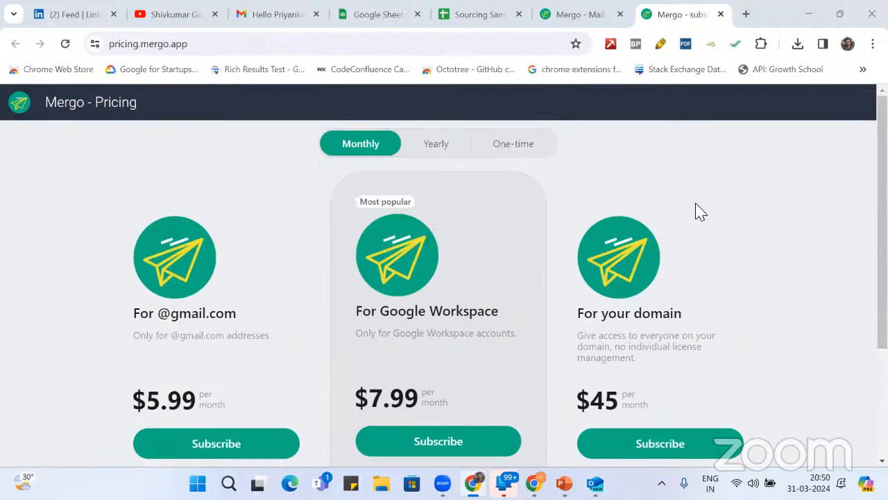
scroll(696, 210, "down", 2)
scroll(698, 211, "up", 2)
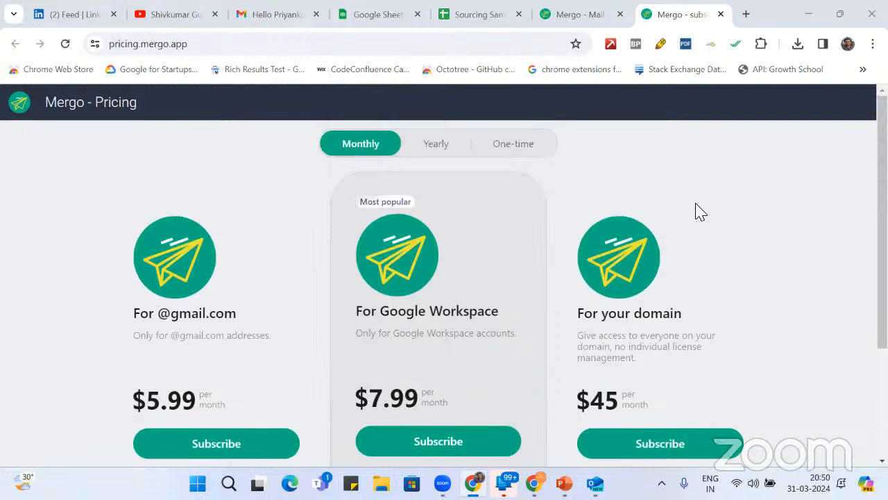
left_click(458, 149)
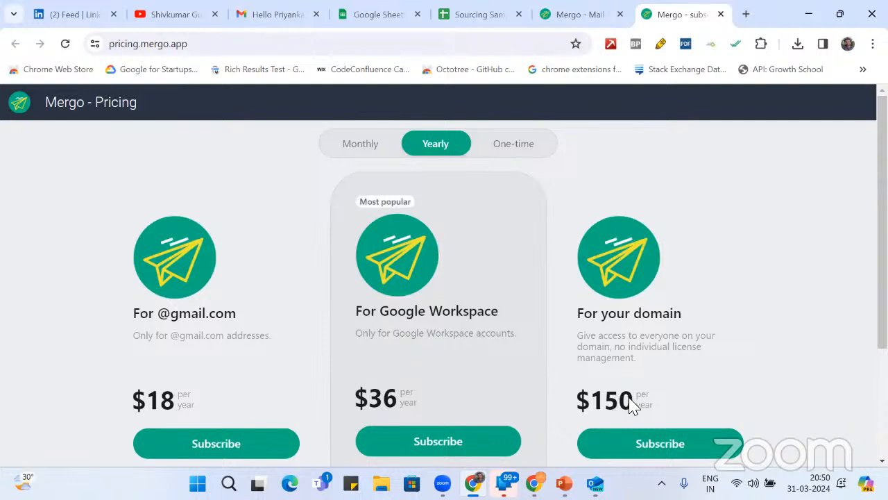
scroll(159, 350, "down", 2)
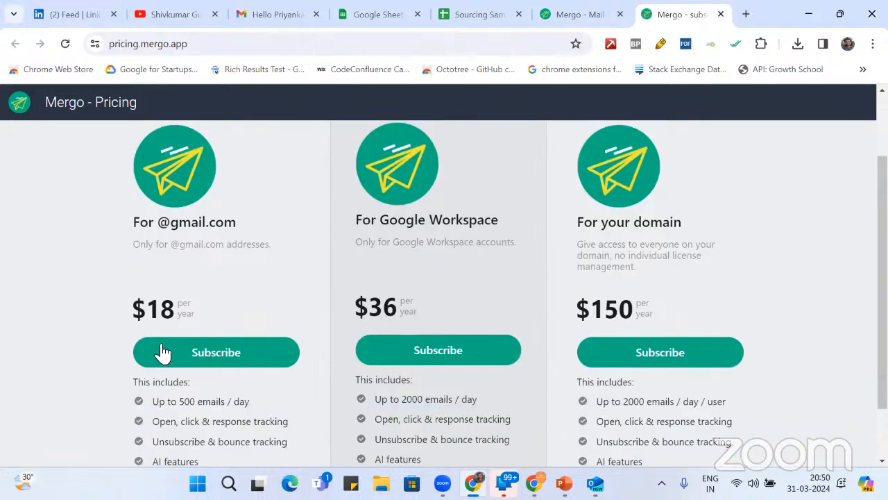
left_click_drag(143, 308, 215, 324)
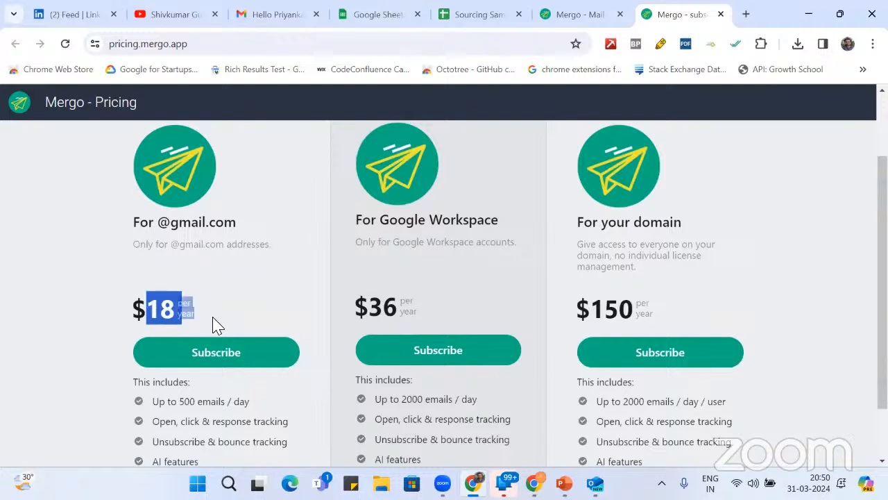
left_click_drag(354, 305, 421, 314)
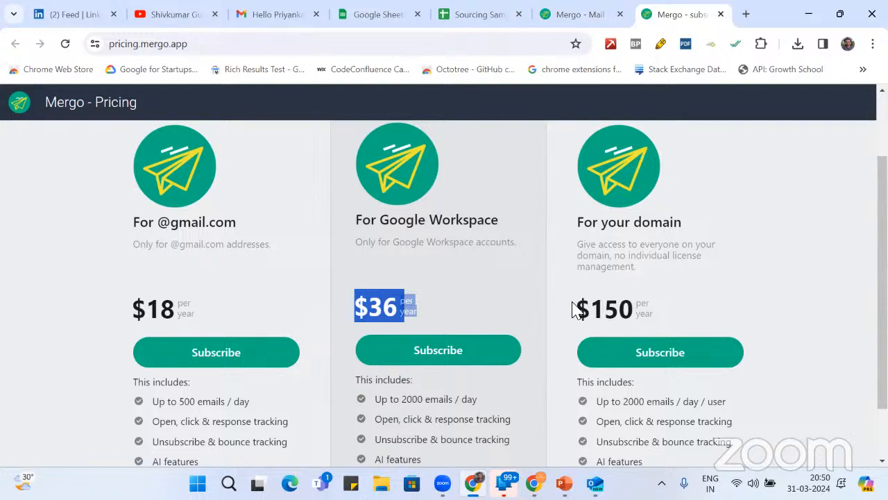
left_click_drag(574, 307, 673, 322)
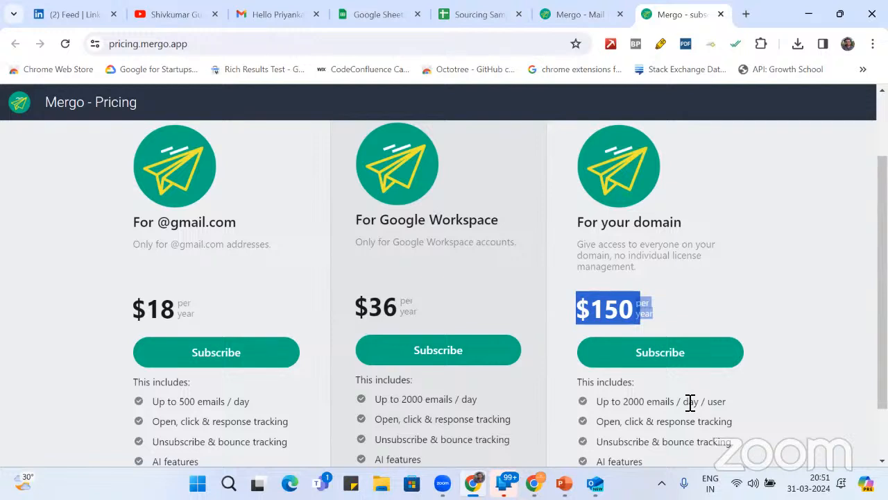
left_click(760, 302)
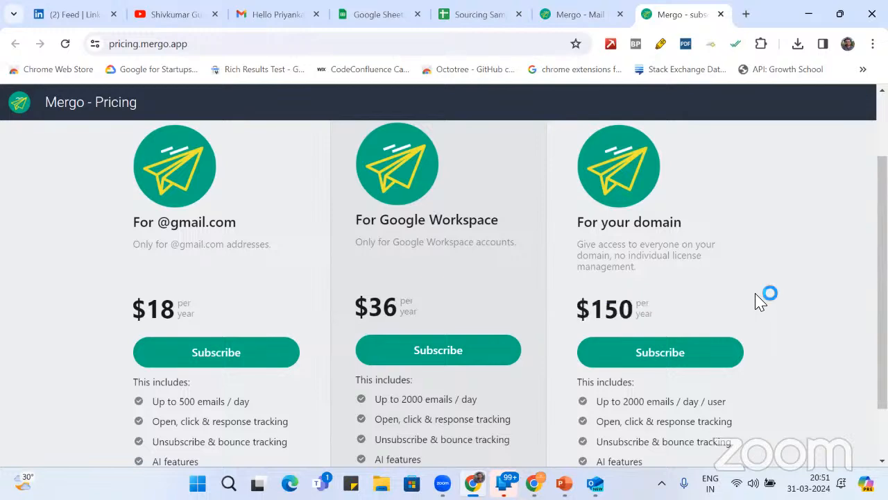
Show the one-time payment pricing for the Mergo plans
scroll(760, 300, "down", 1)
scroll(760, 300, "up", 2)
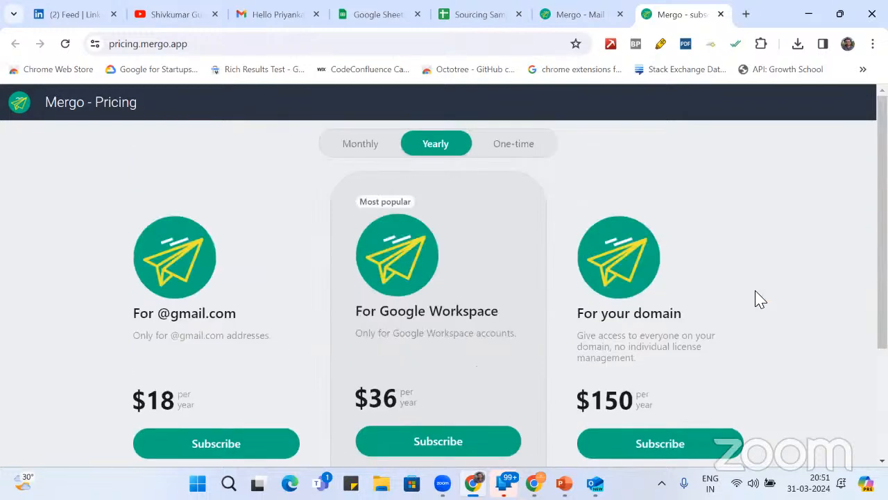
left_click(520, 143)
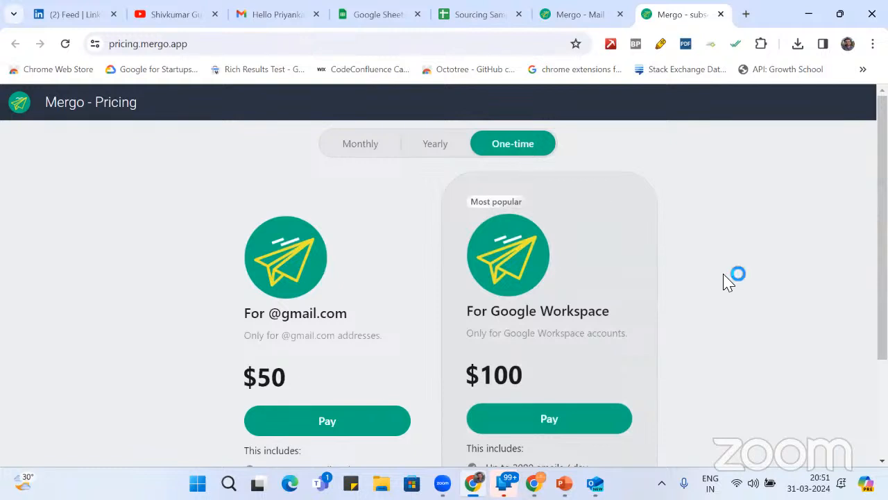
scroll(729, 277, "down", 1)
scroll(725, 277, "up", 1)
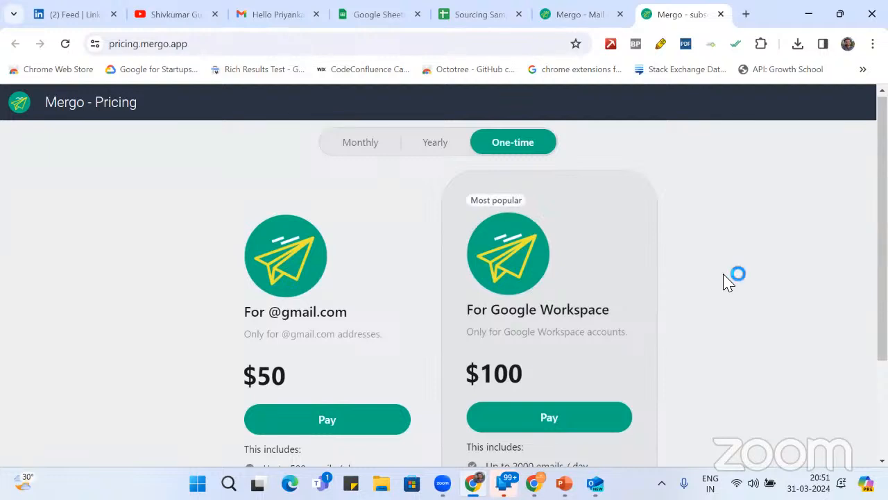
scroll(725, 277, "down", 2)
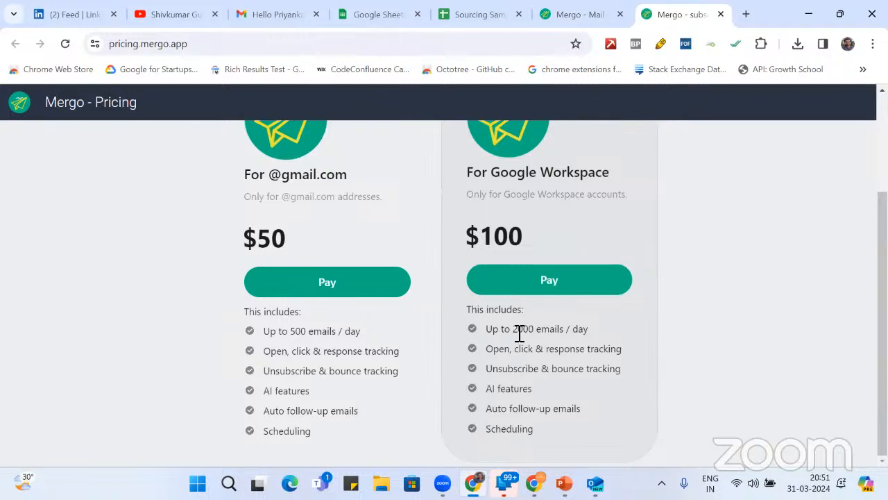
scroll(519, 333, "up", 2)
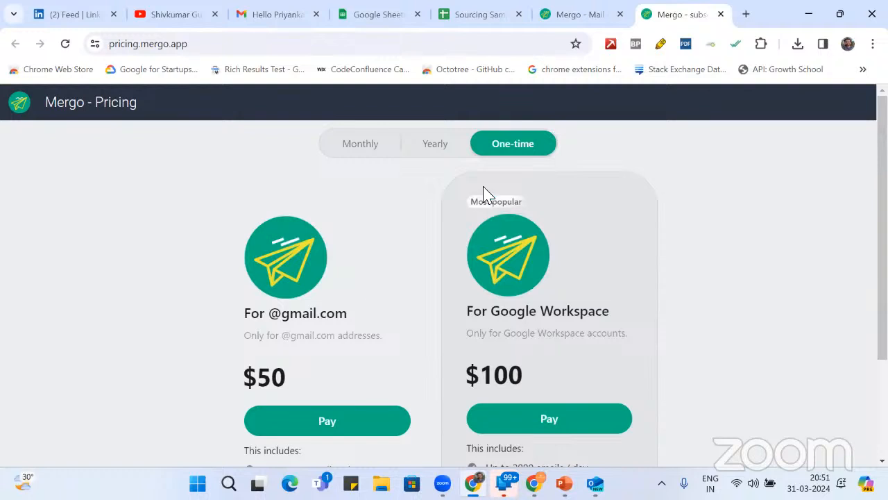
Compare the yearly plan prices with the one-time prices, ending on the yearly pricing
left_click(427, 146)
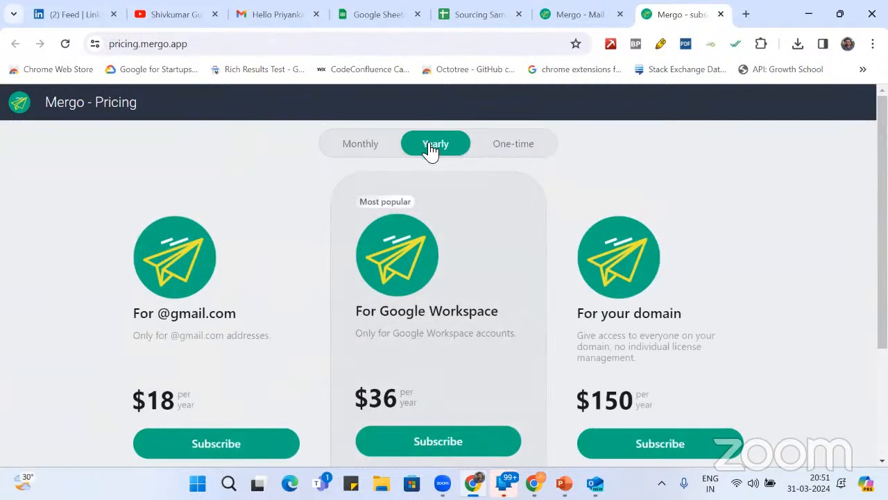
left_click(522, 145)
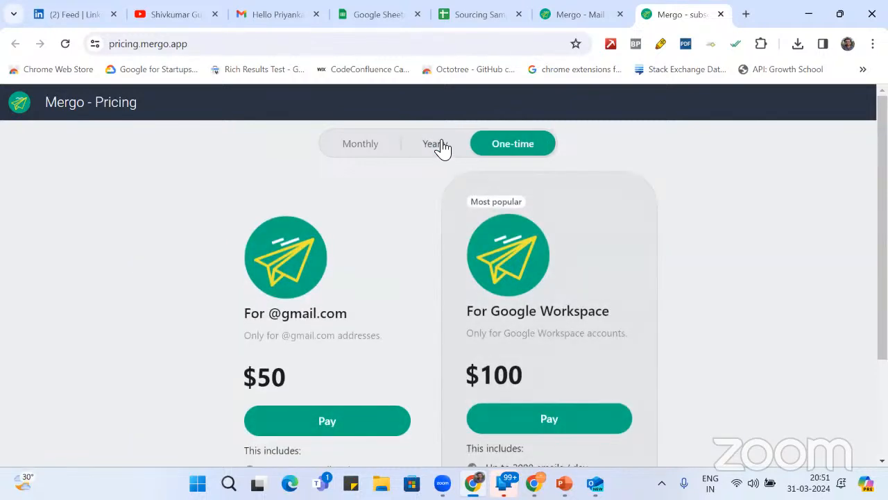
left_click(443, 147)
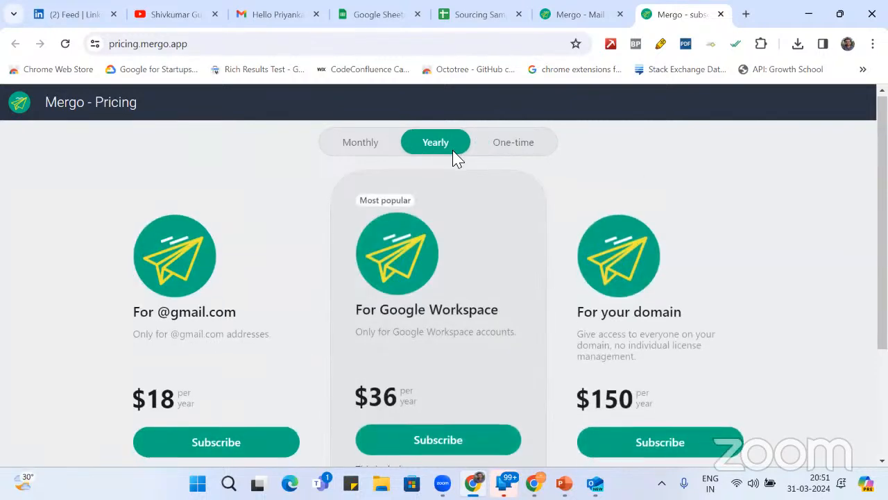
scroll(458, 158, "down", 2)
scroll(456, 157, "up", 2)
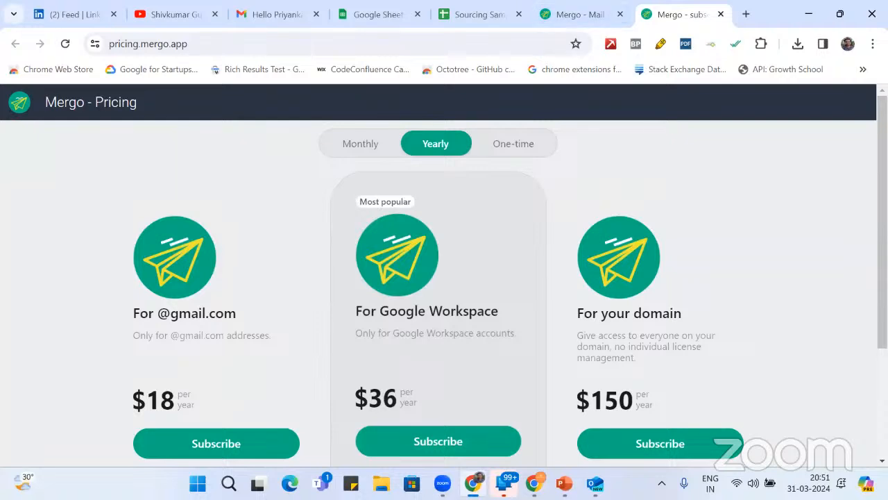
Return to the sent follow-up email in Gmail and close the Mergo subscription details
left_click(277, 15)
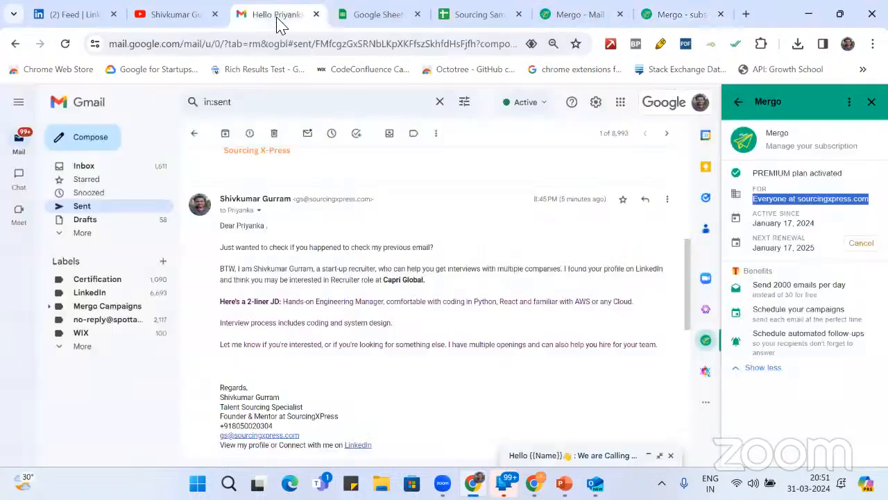
left_click(872, 101)
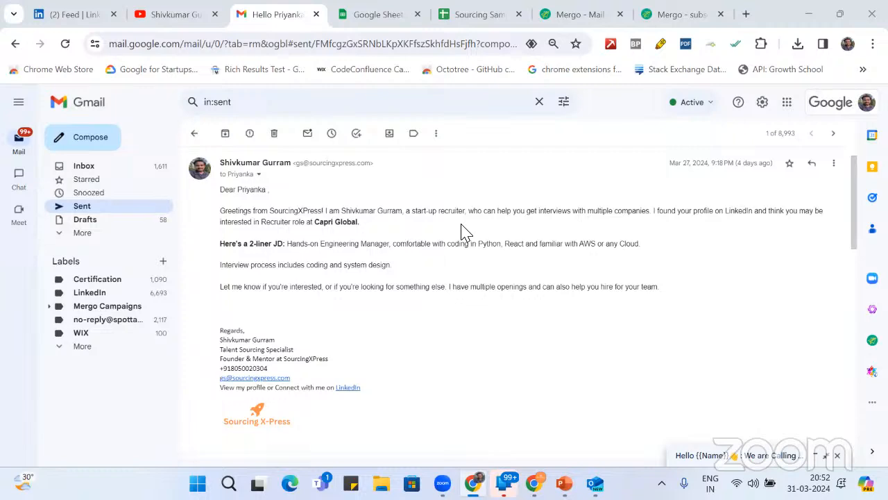
left_click(564, 484)
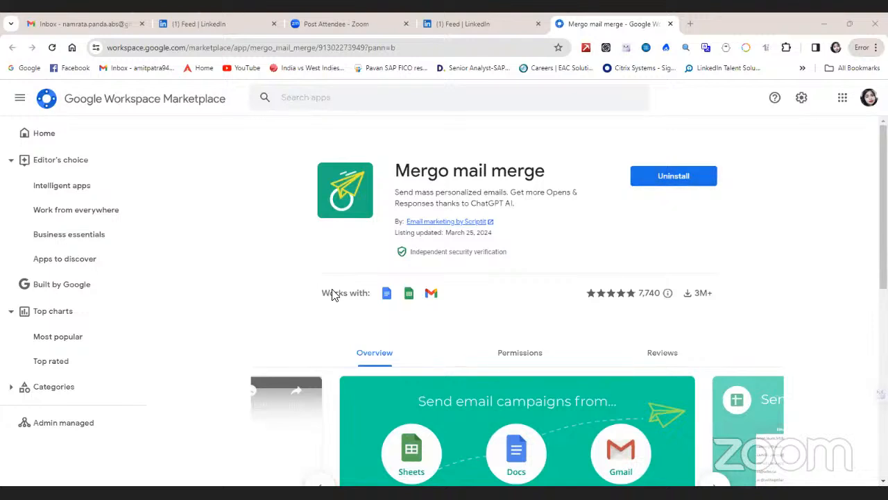
Switch from the Mergo marketplace listing to the Gmail inbox, reveal the add-ons and open Mergo
left_click(74, 24)
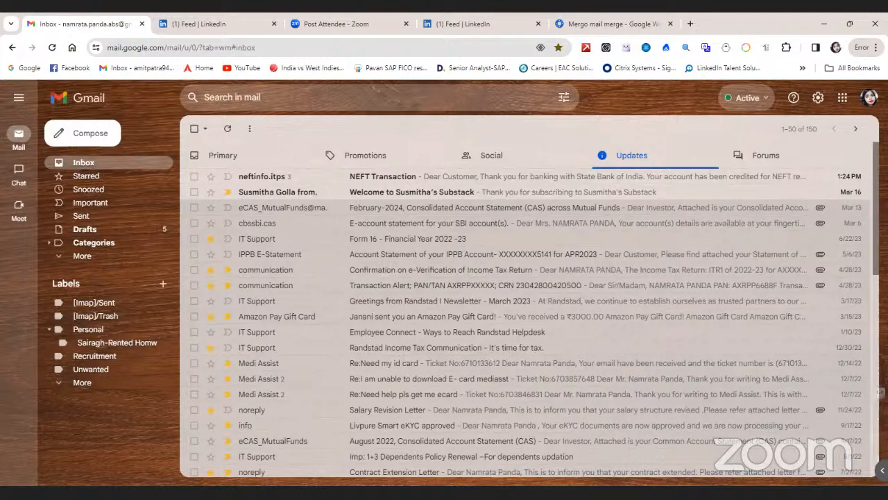
right_click(706, 113)
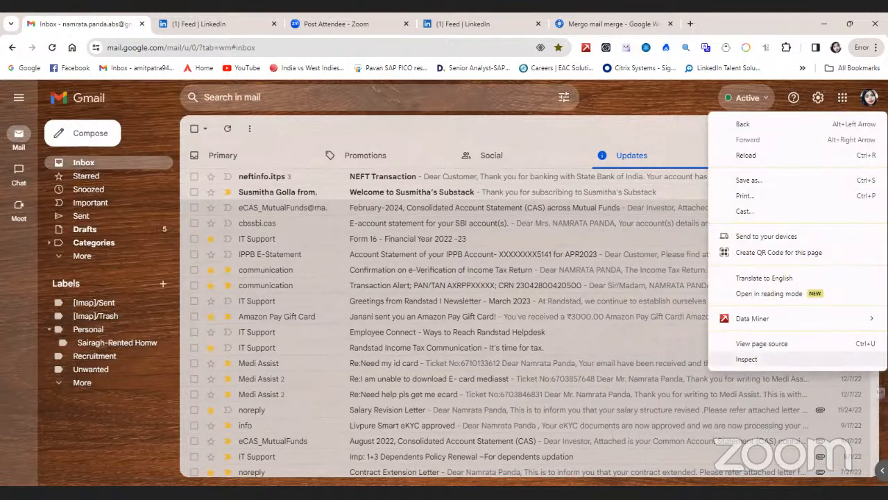
key("Escape")
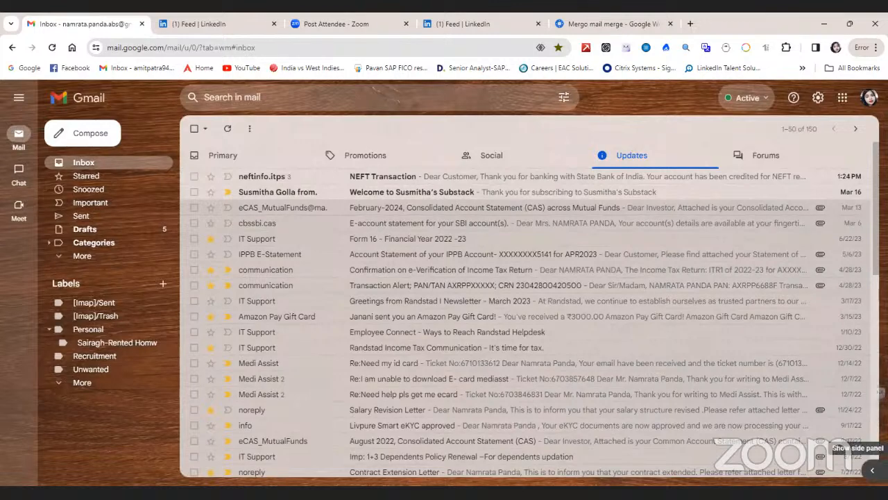
left_click(872, 470)
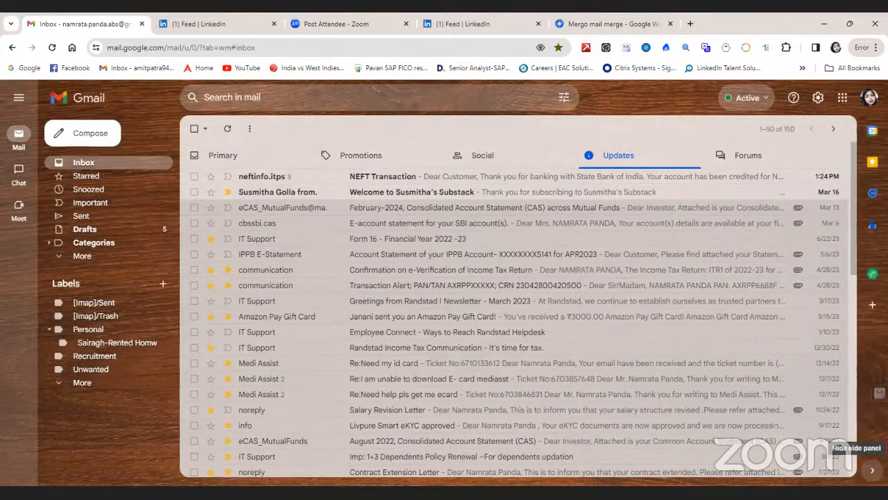
left_click(867, 285)
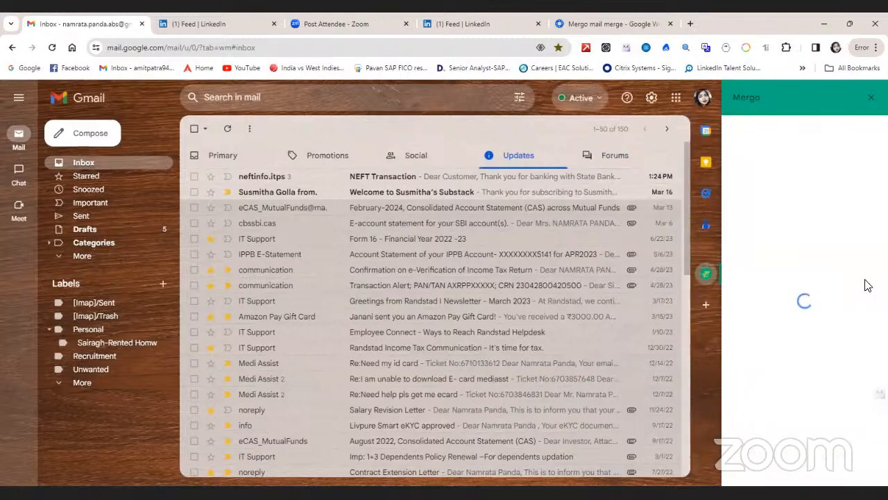